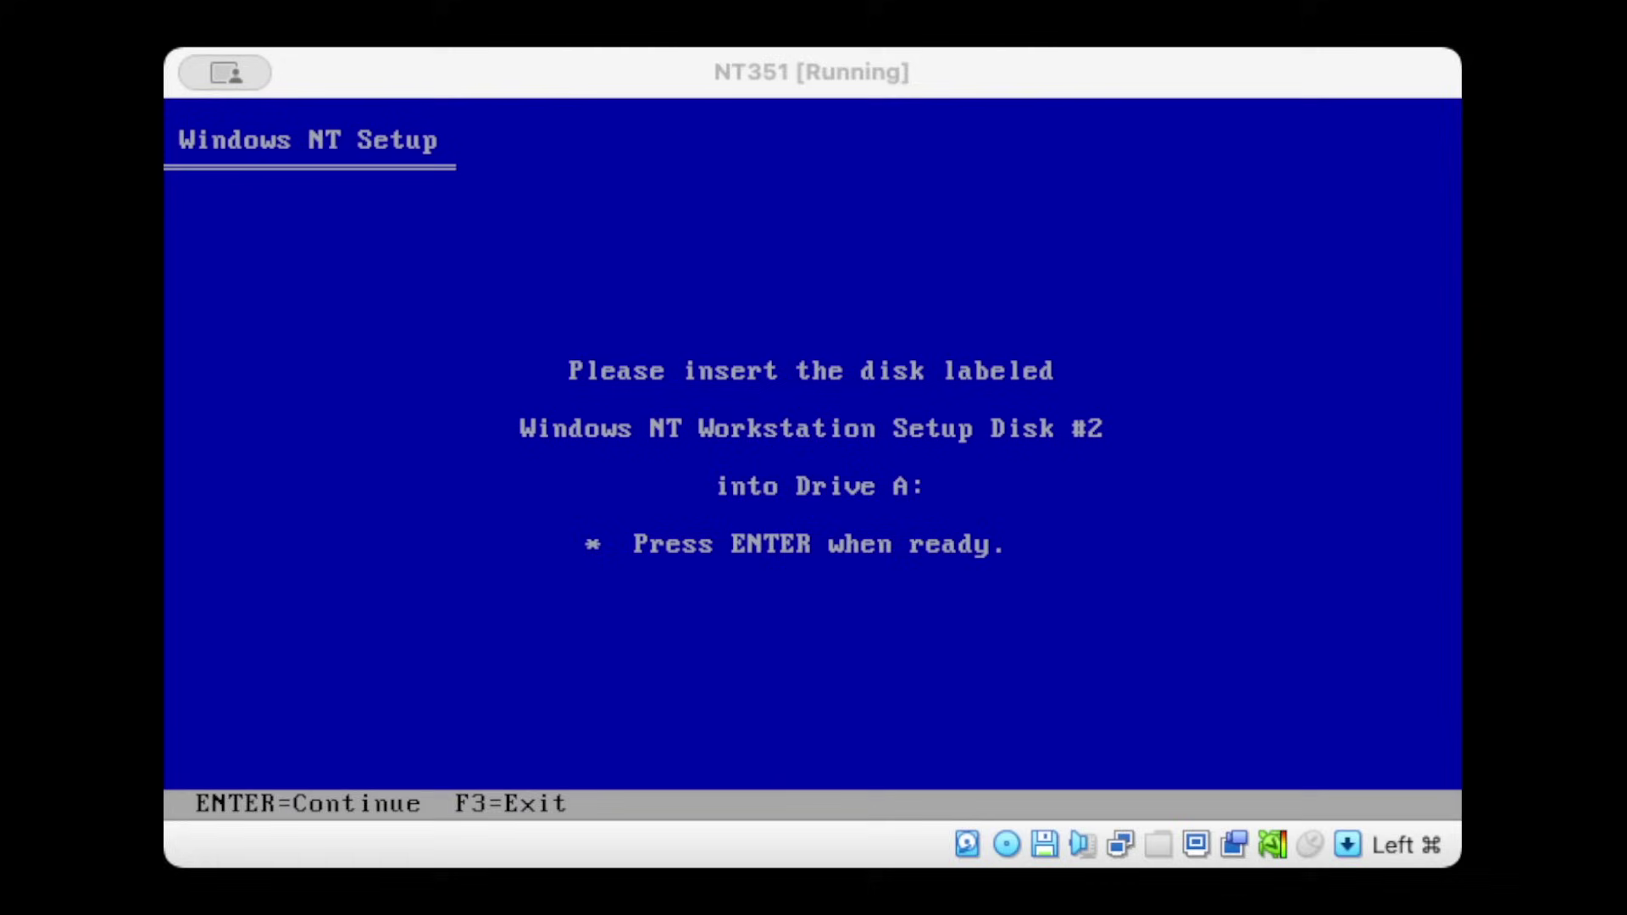
Accept the disk prompts and detected storage, erase the disk, and restart into graphical setup.
key("Return")
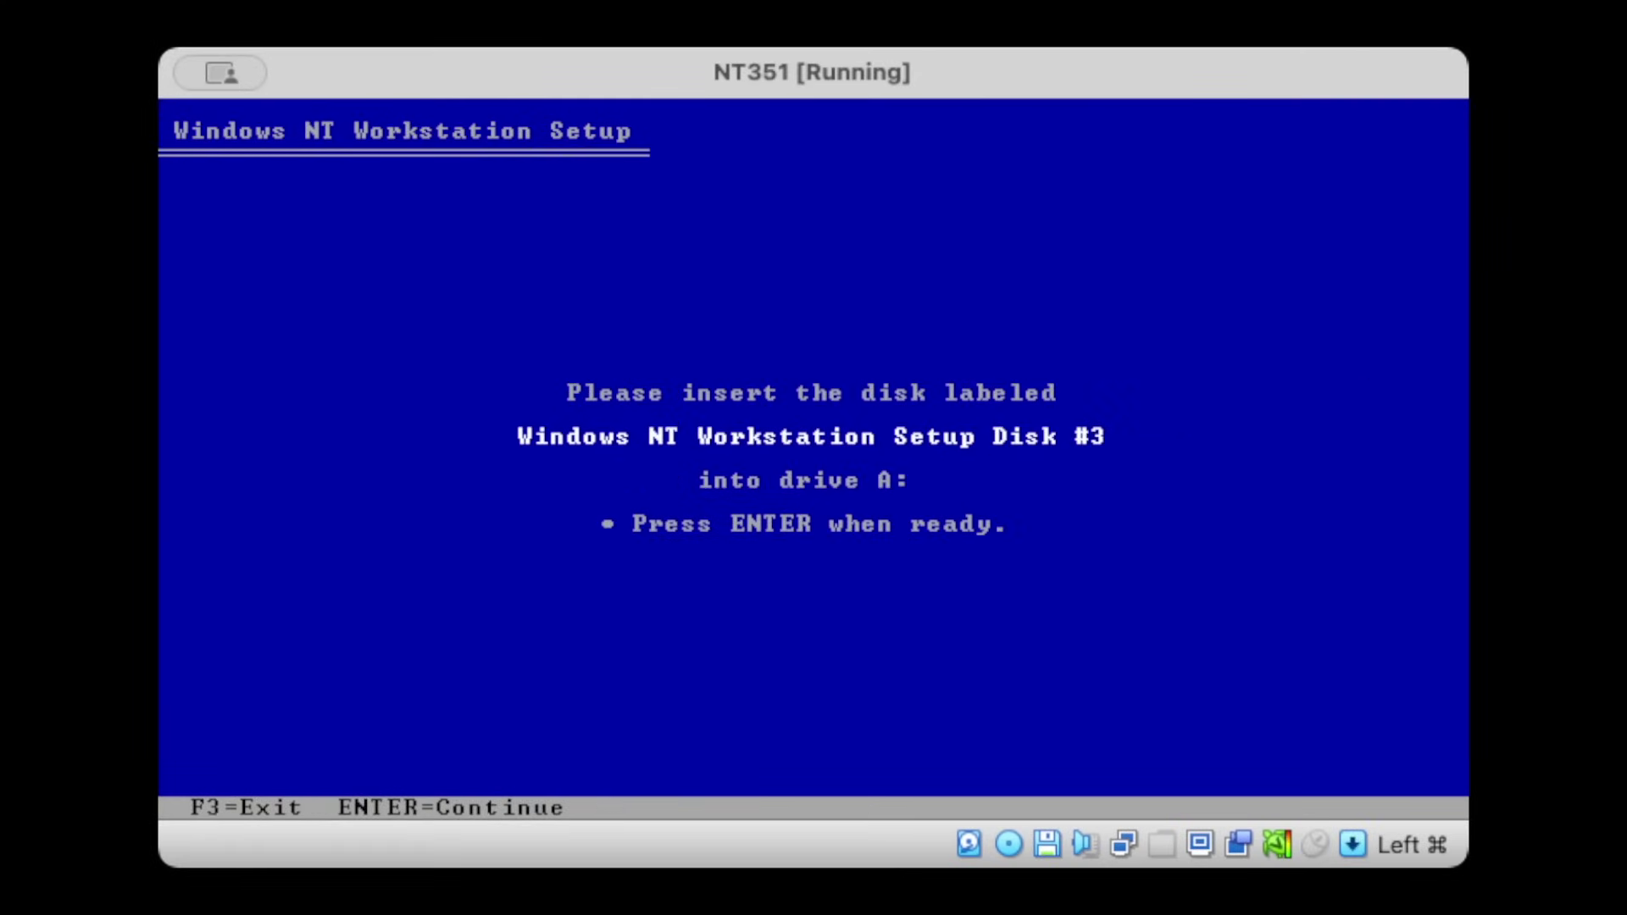
key("Return")
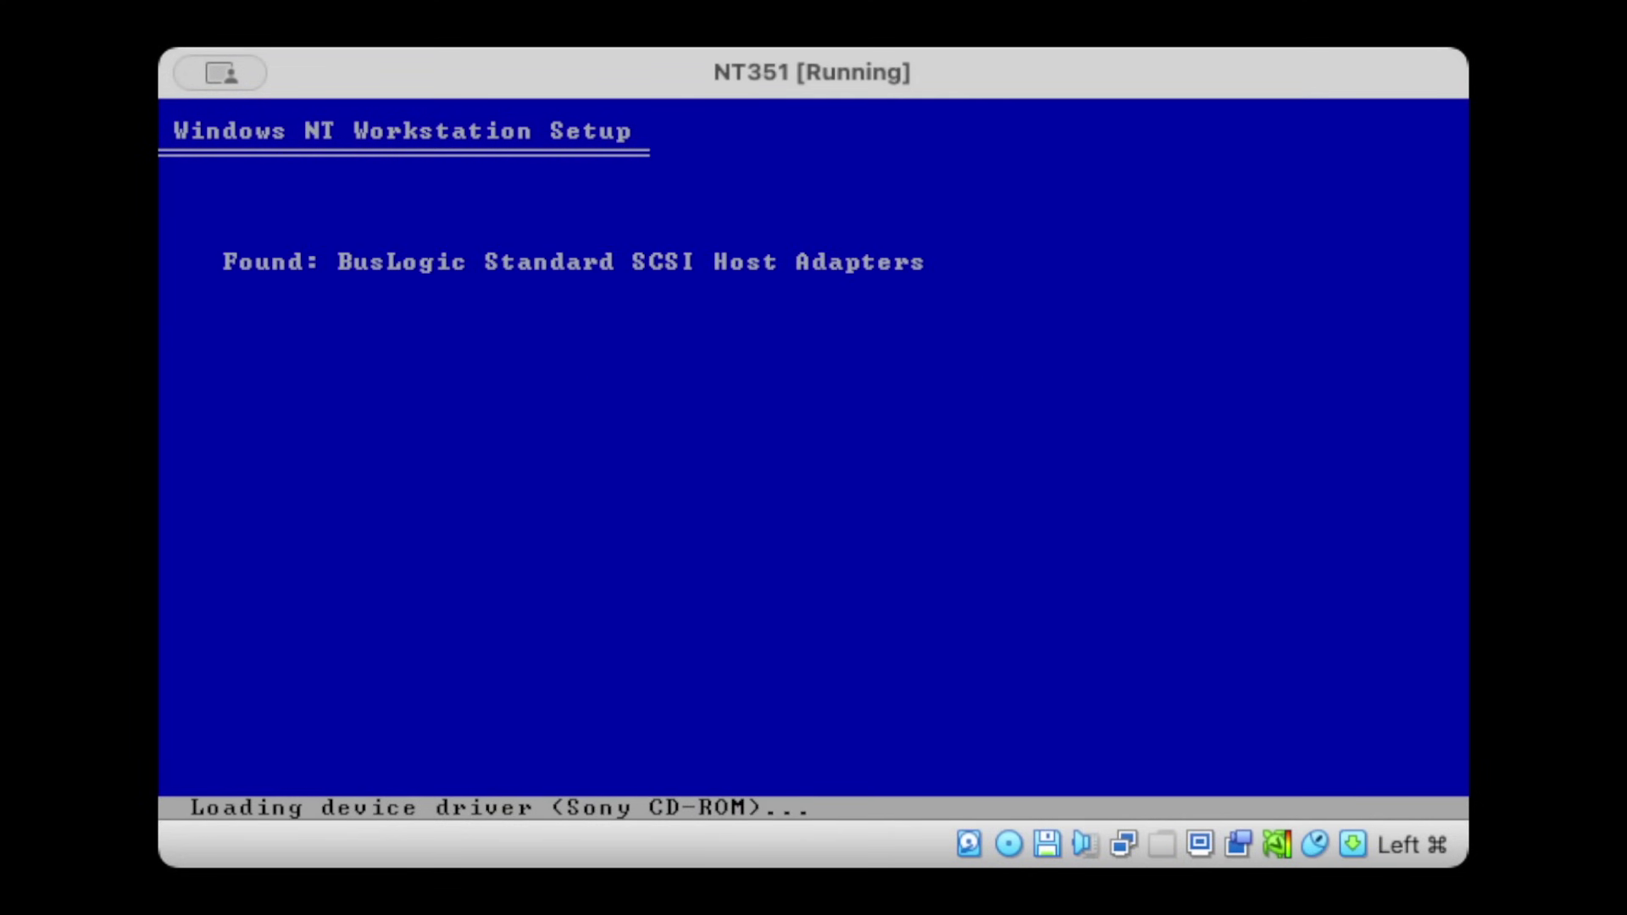
key("Return")
key("Return")
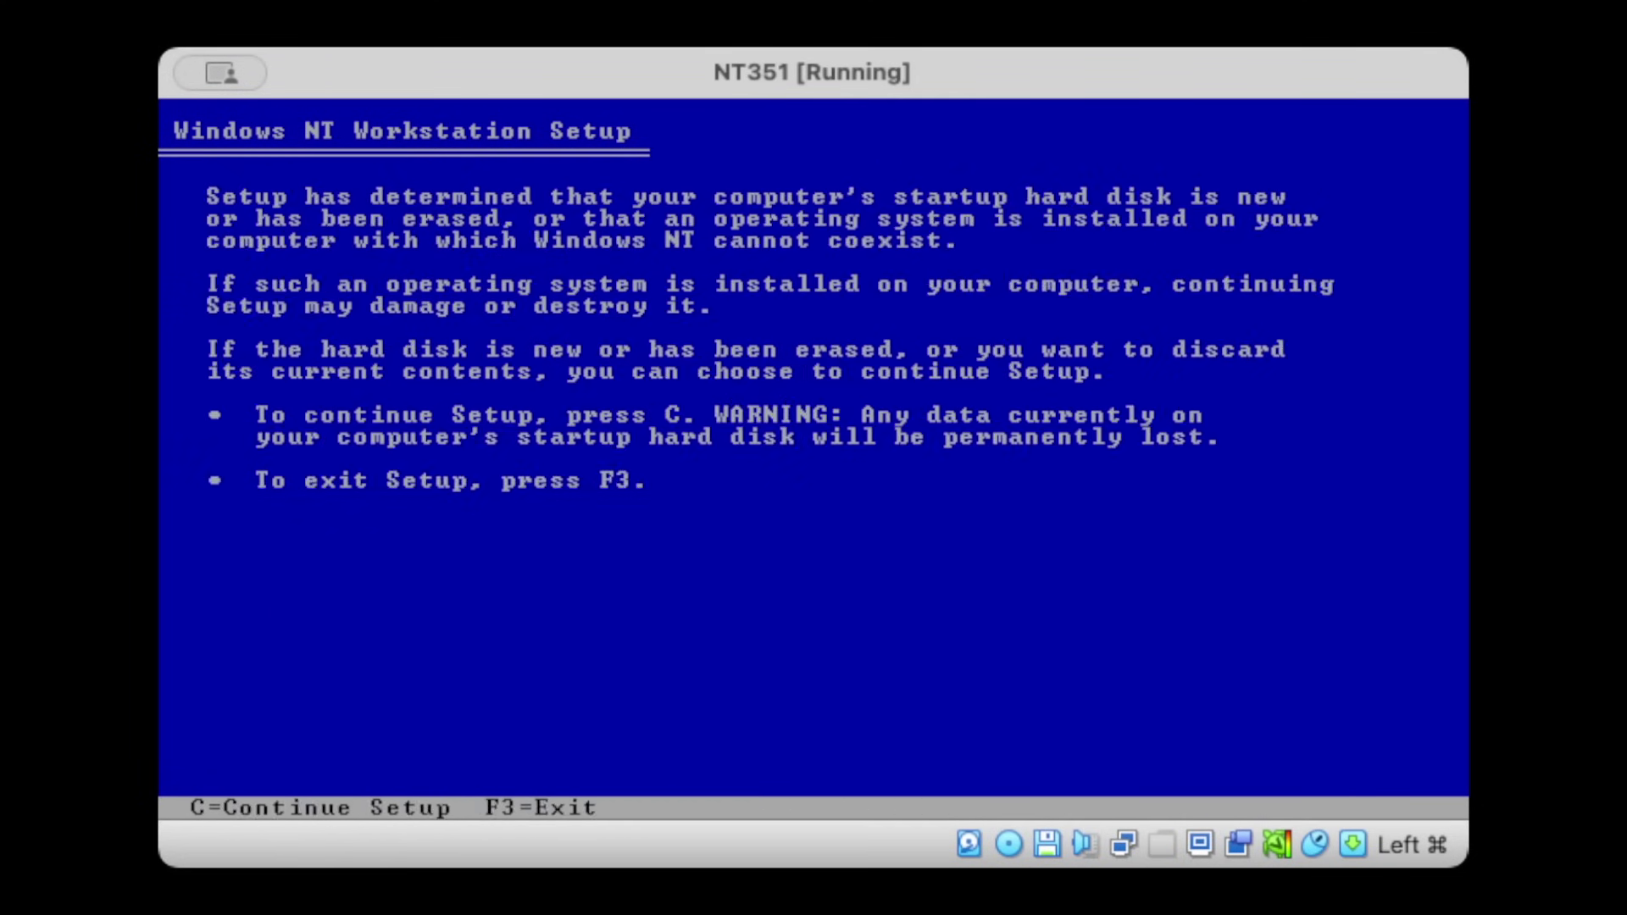
key("c")
key("Return")
key("Return")
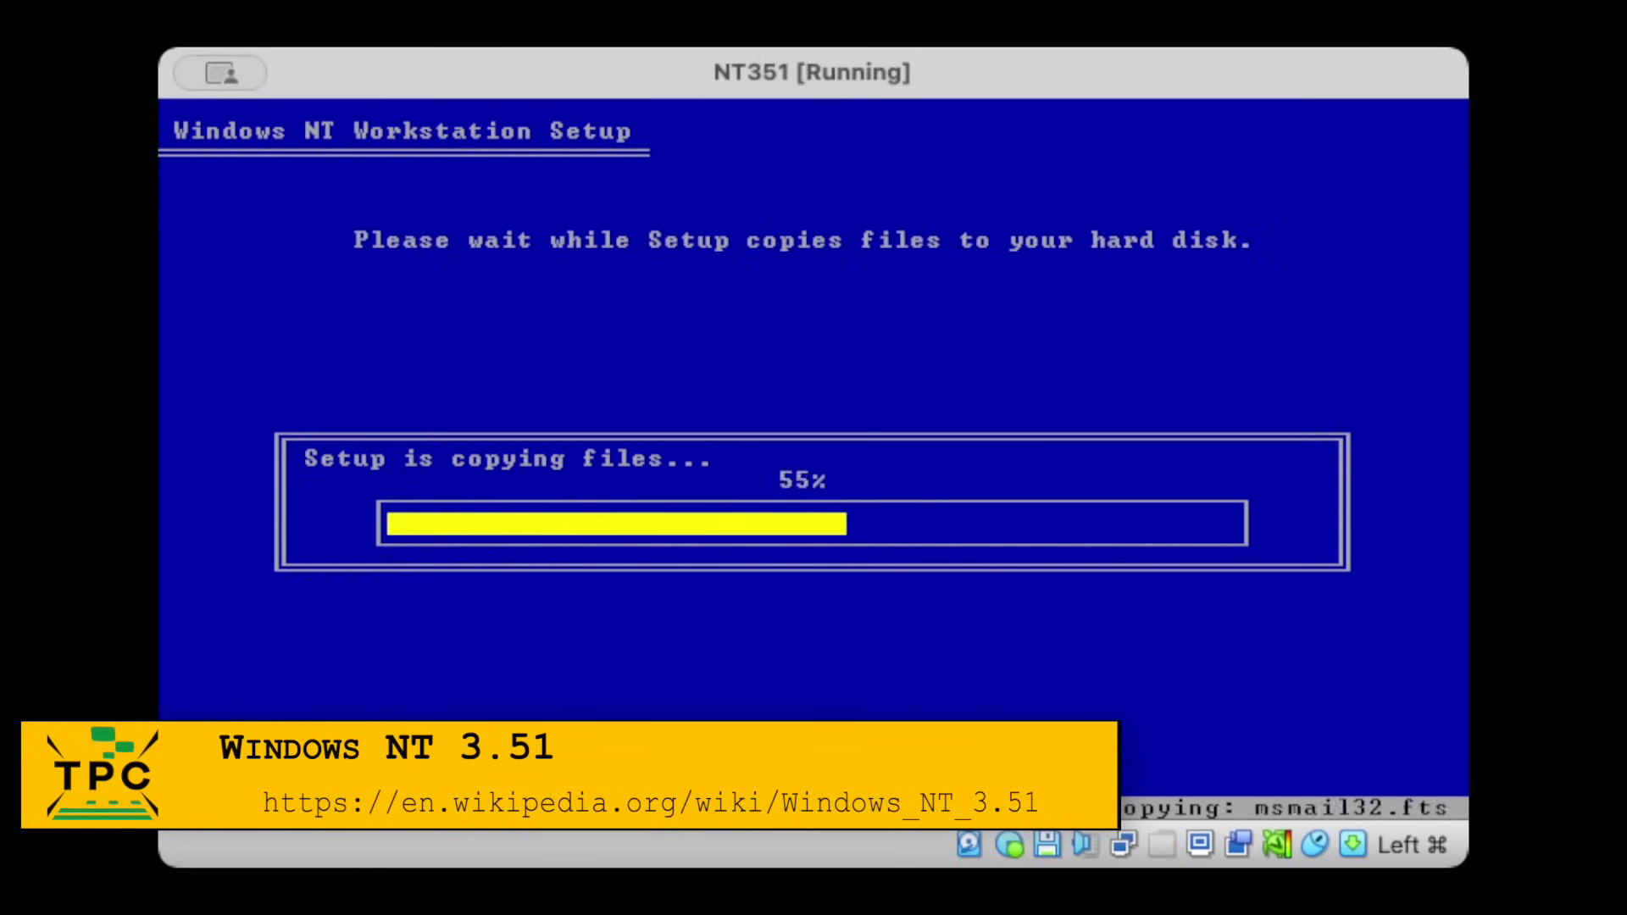
key("Return")
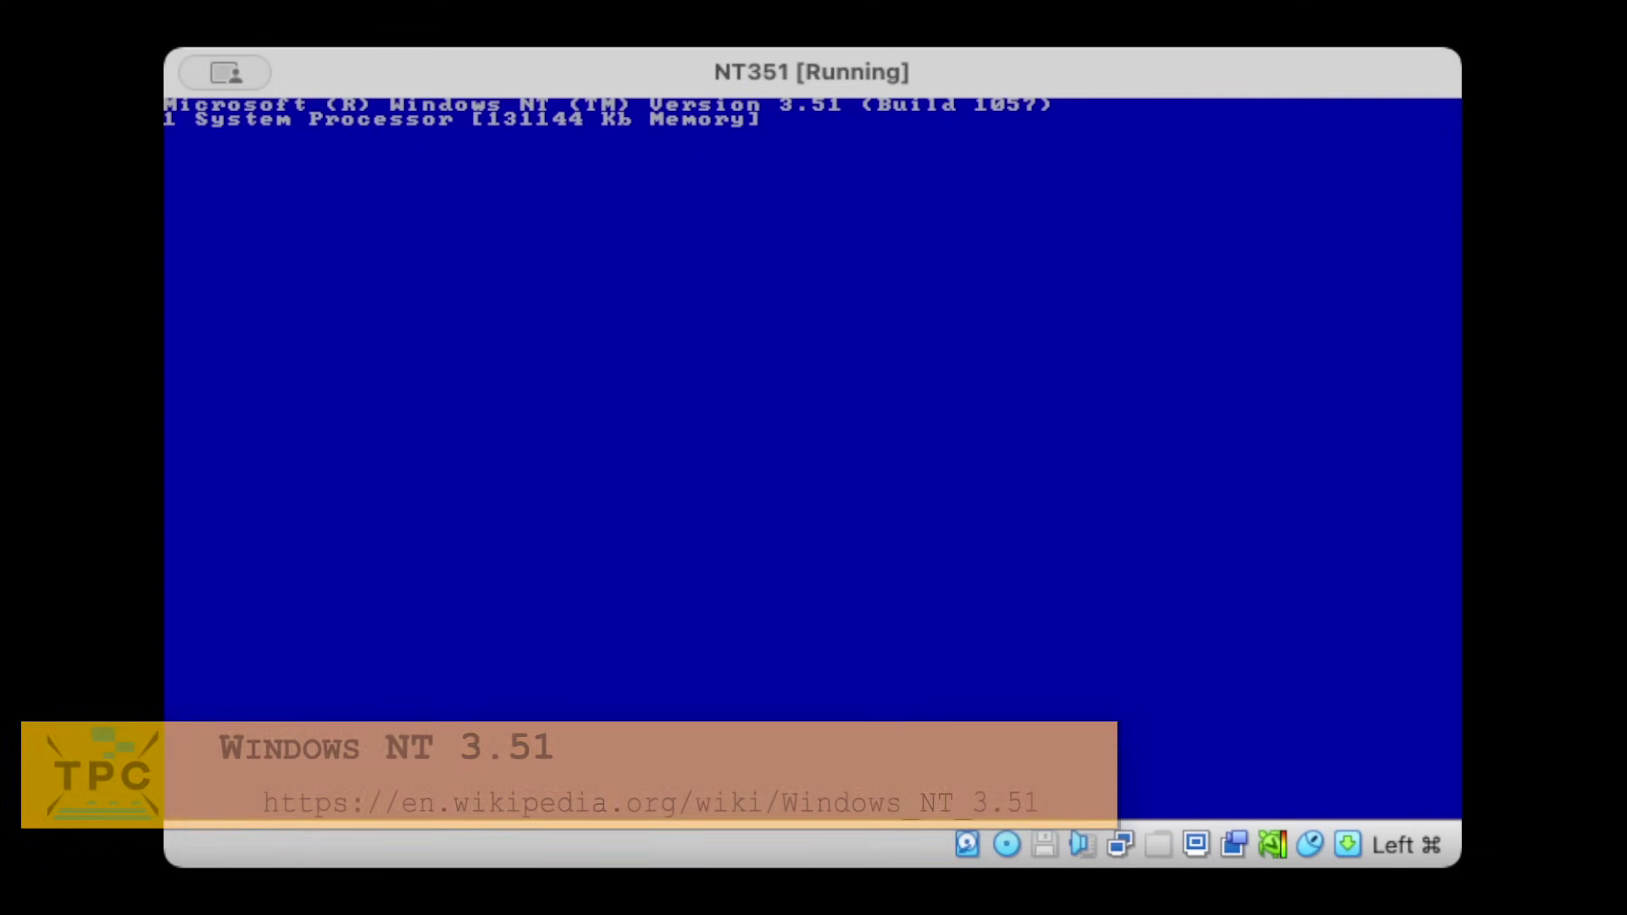
Accept the default name, setup choices, components and account settings to finish installation.
key("Return")
type("NT")
key("Return")
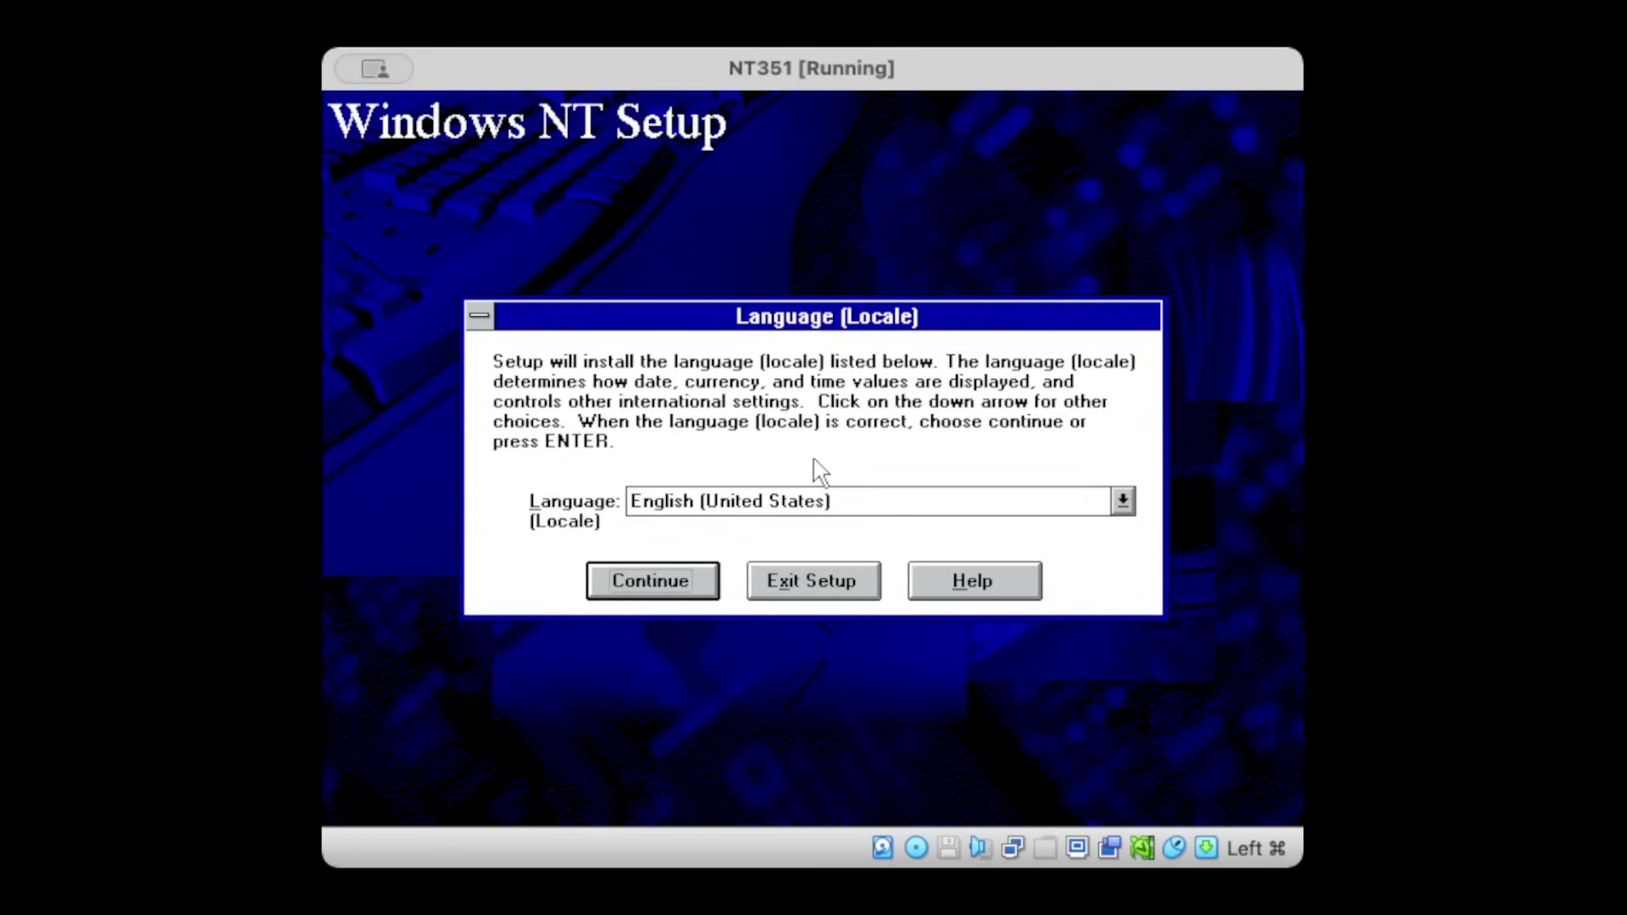
key("Return")
key("Return")
key("Return")
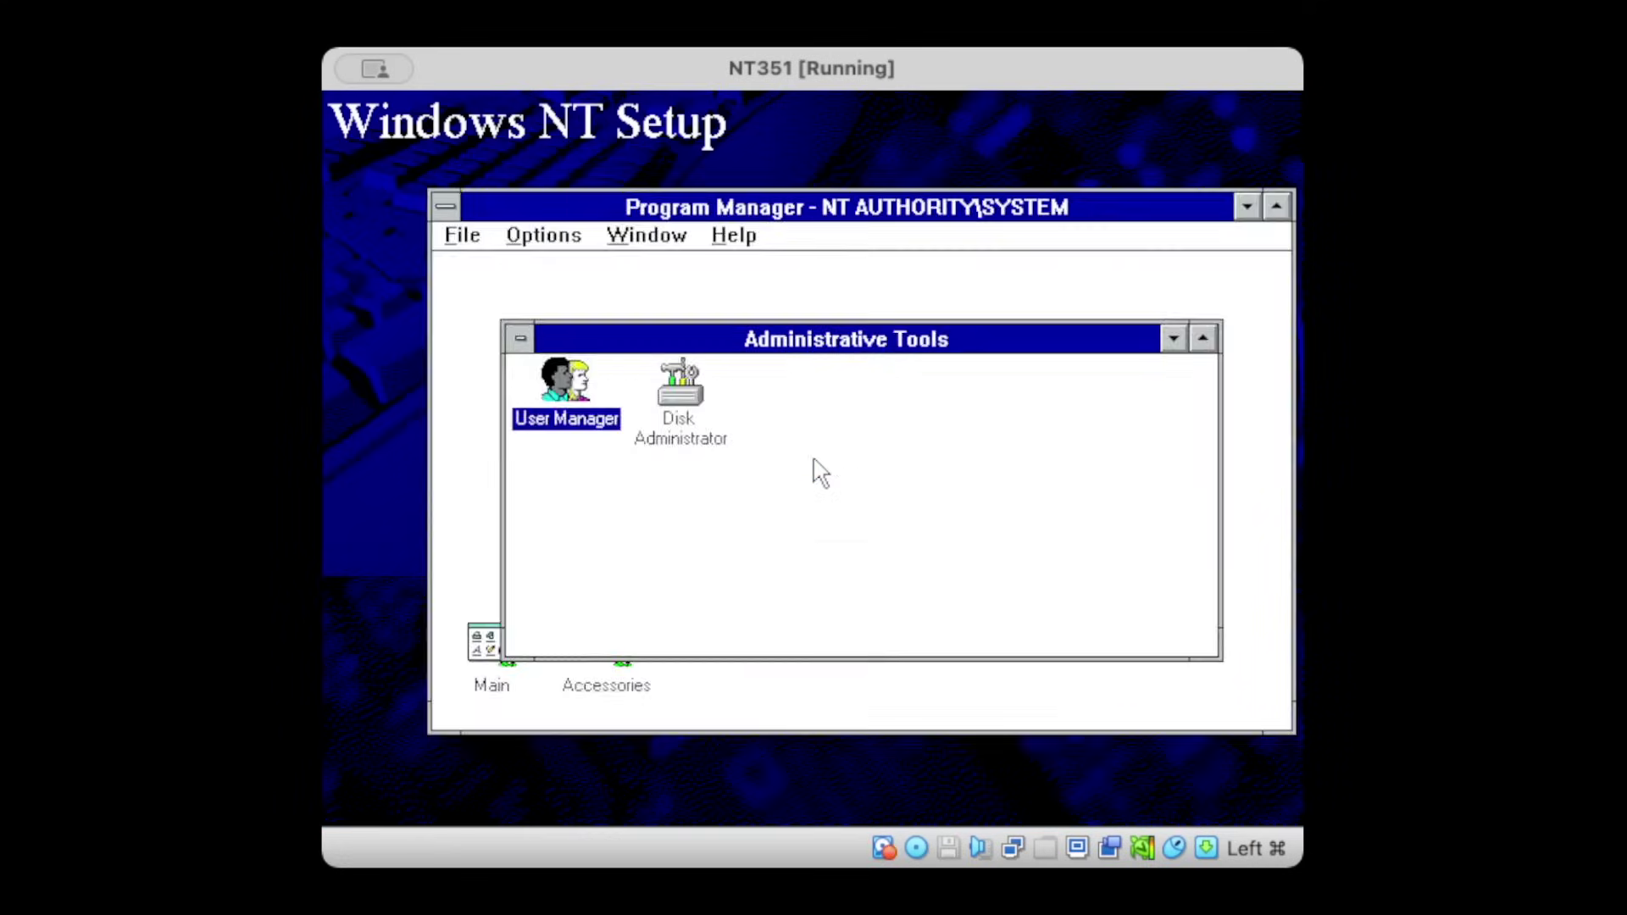
key("Return")
key("Return")
key("Return")
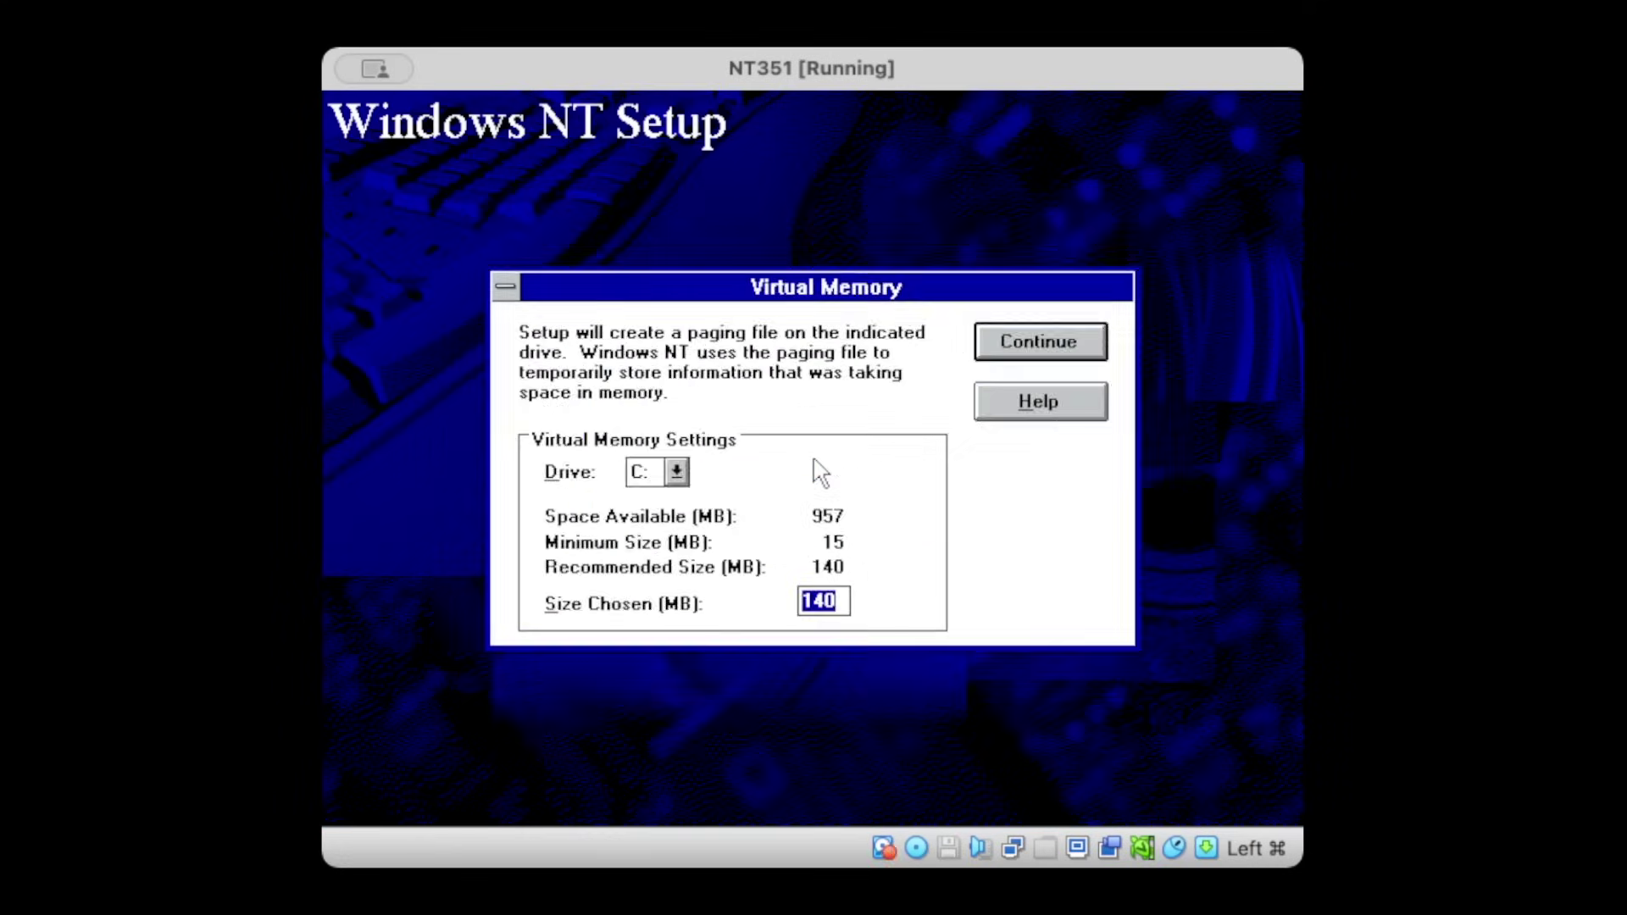
key("Return")
key("Return")
key("Return")
key("Return")
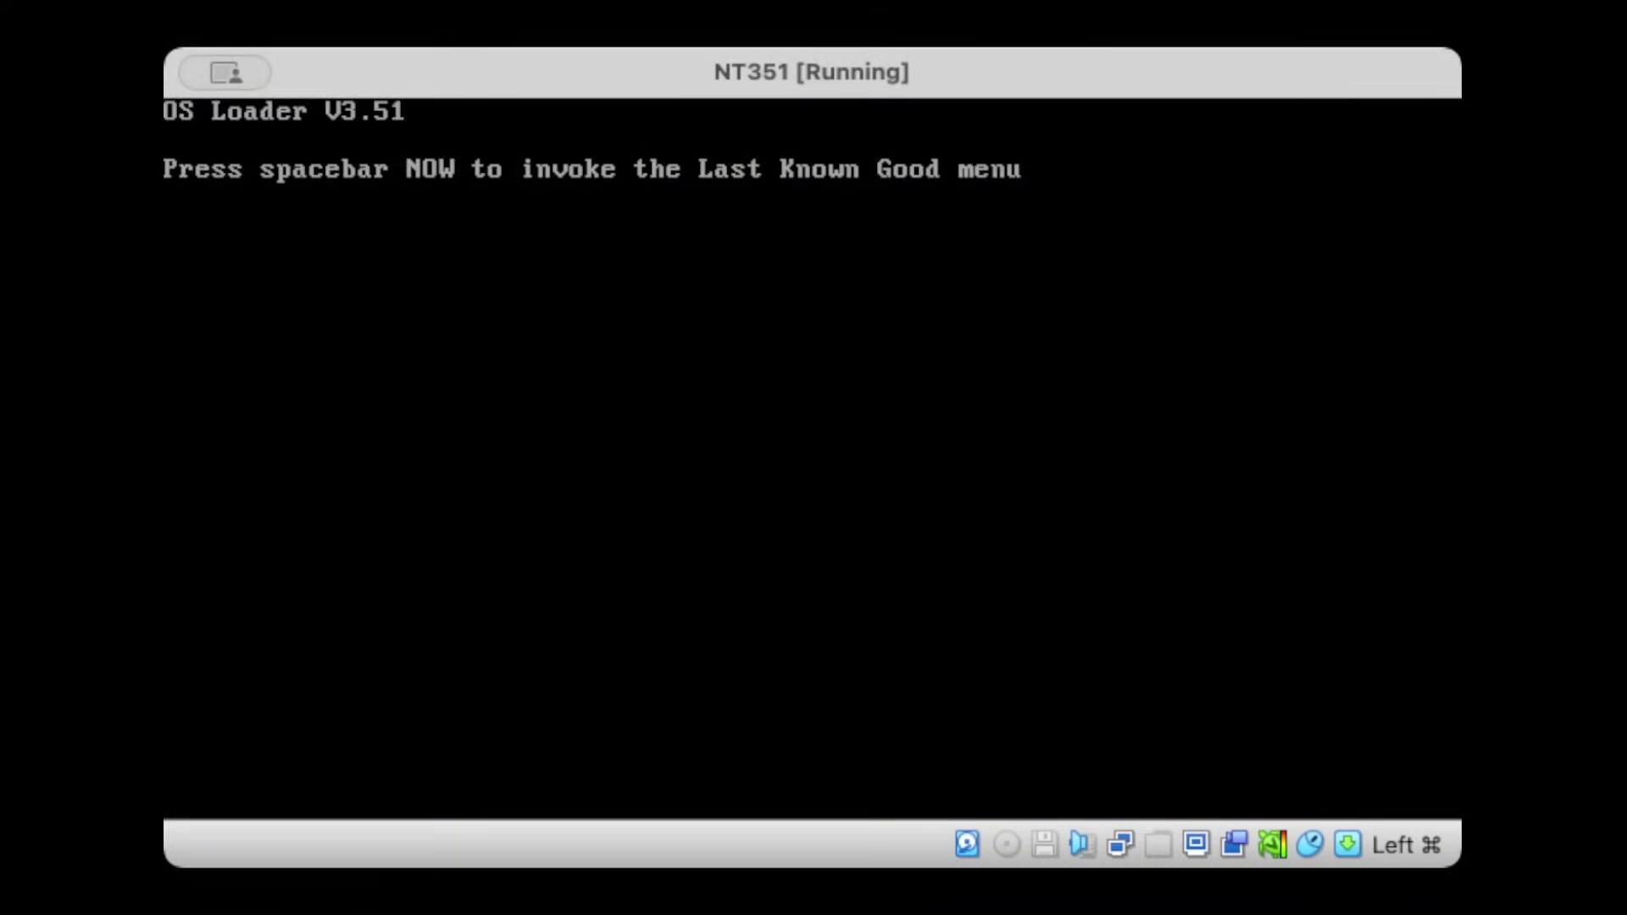
key("Return")
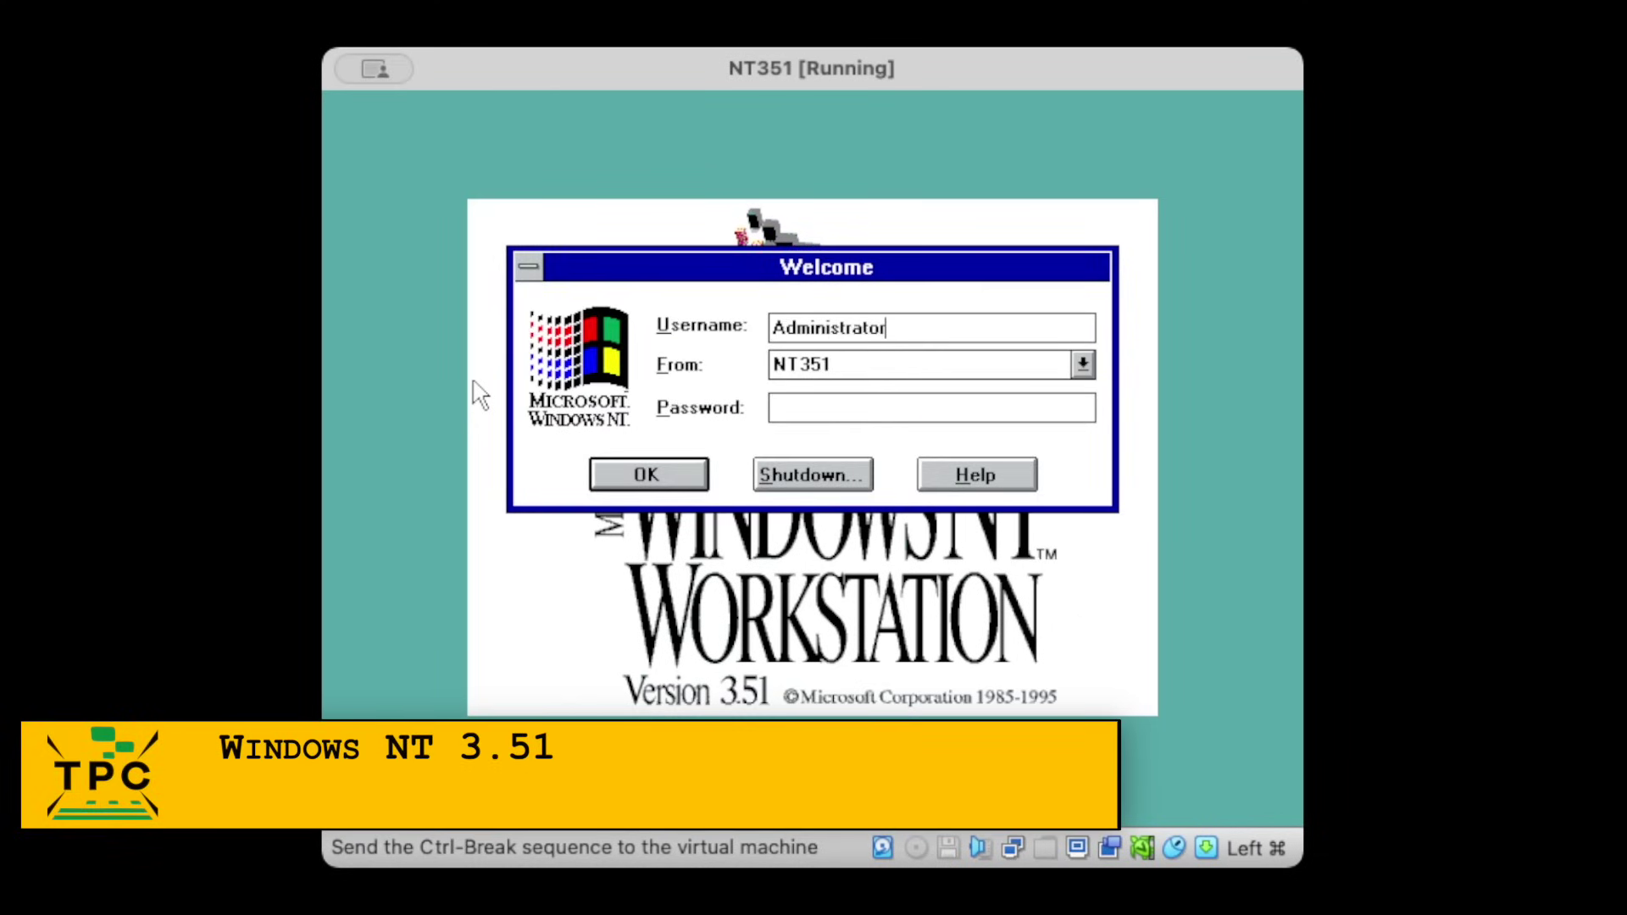
Submit the Administrator password to log on to the NT machine.
key("Return")
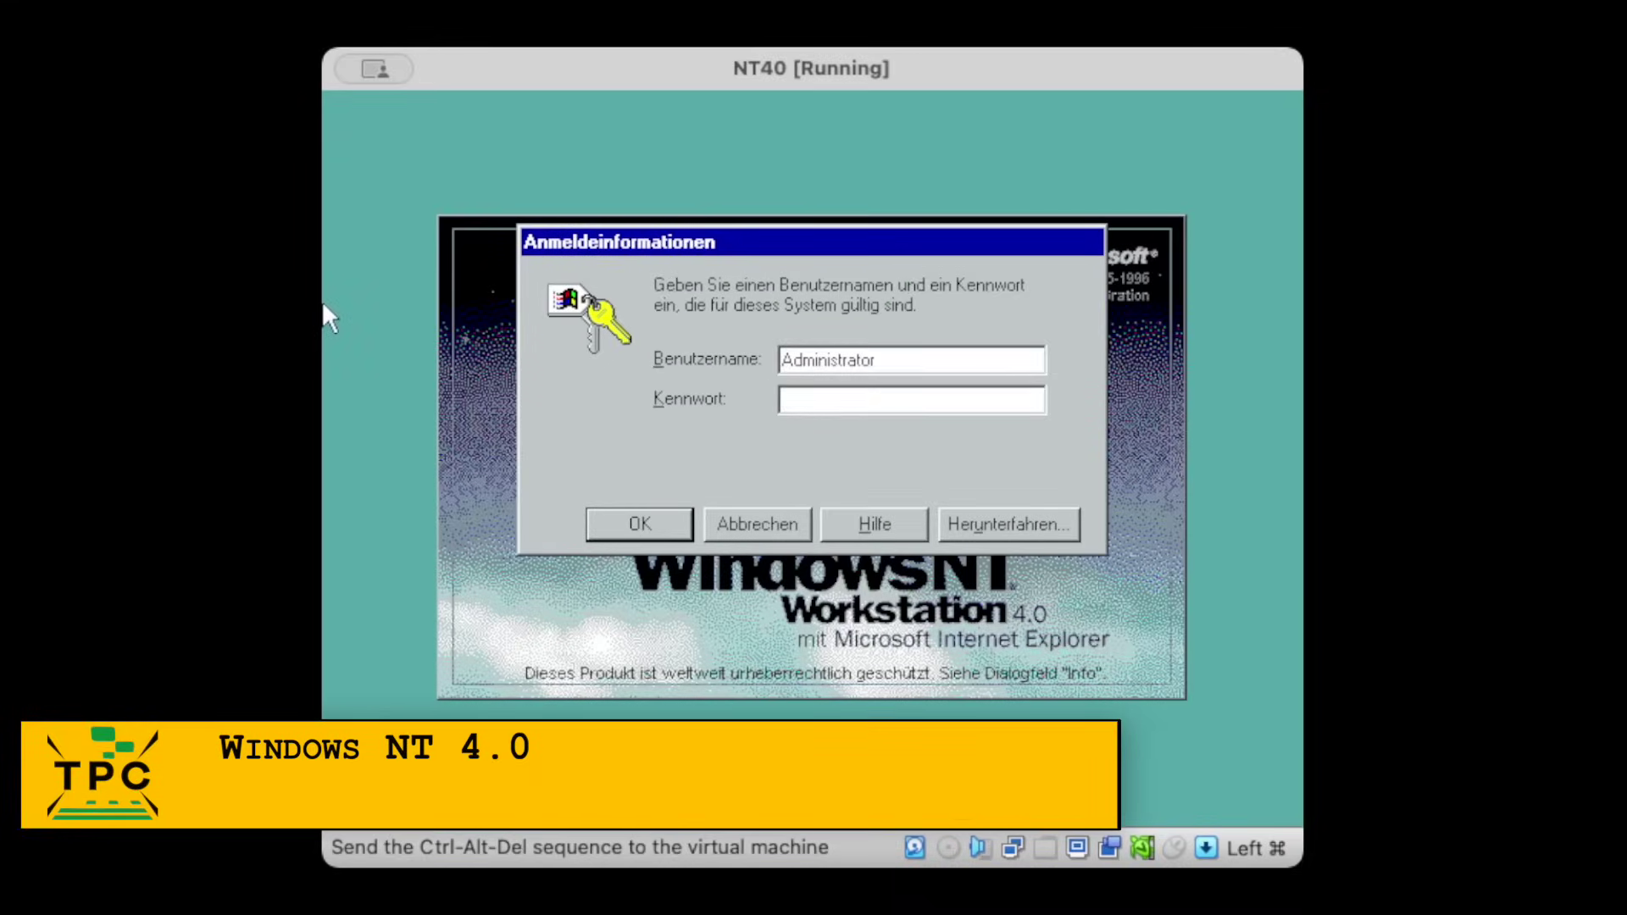
type("a")
key("Return")
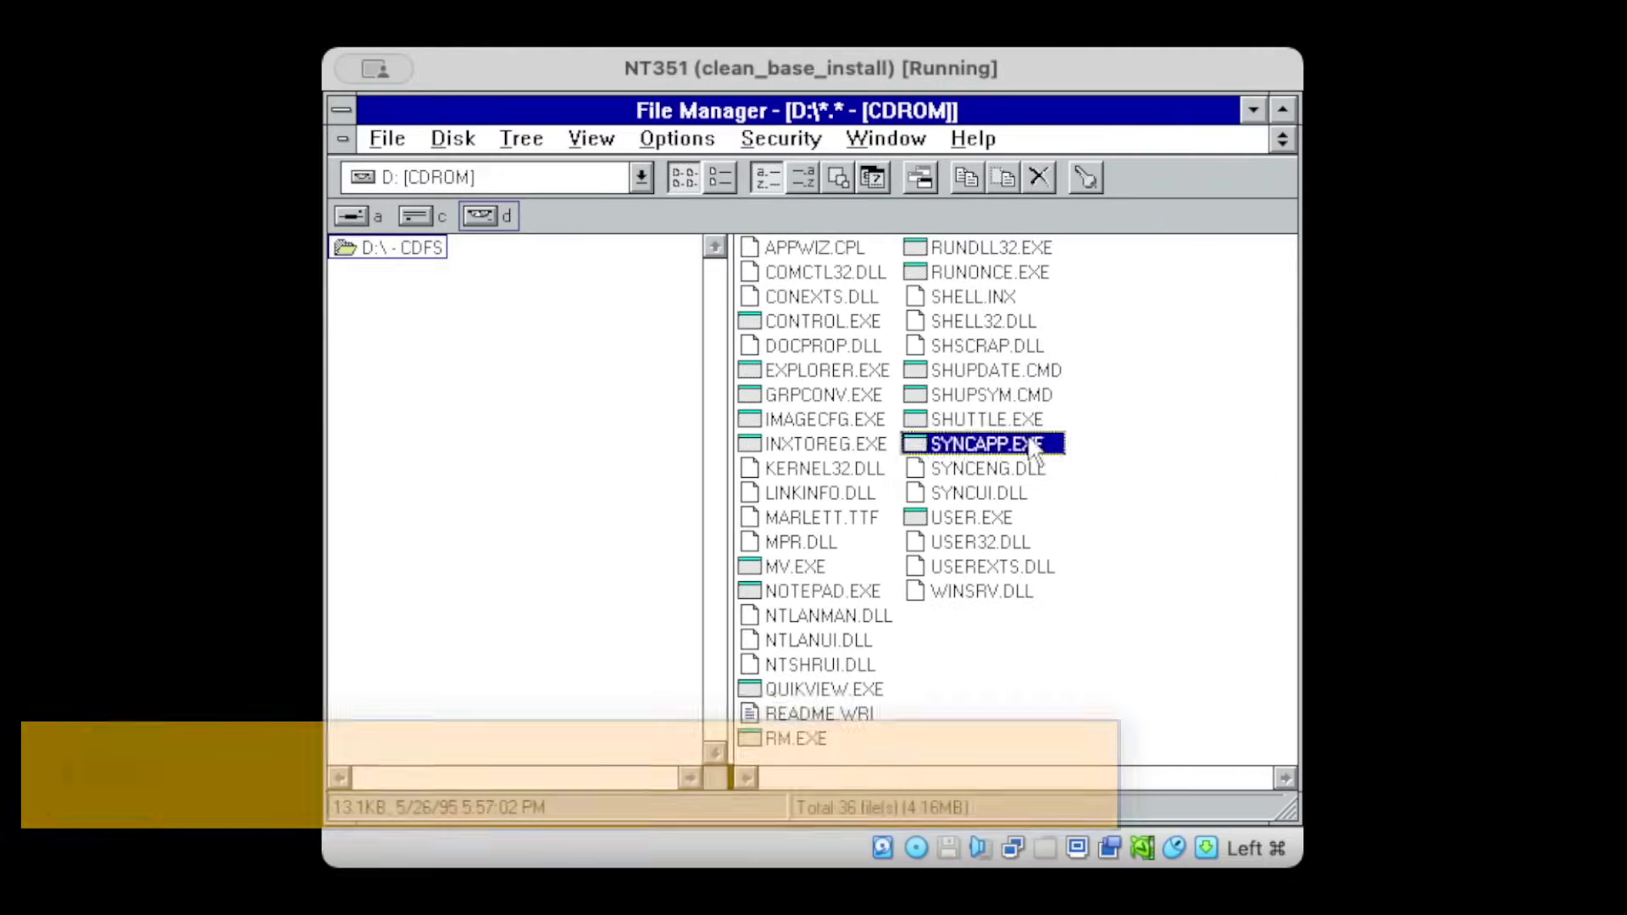
key("Return")
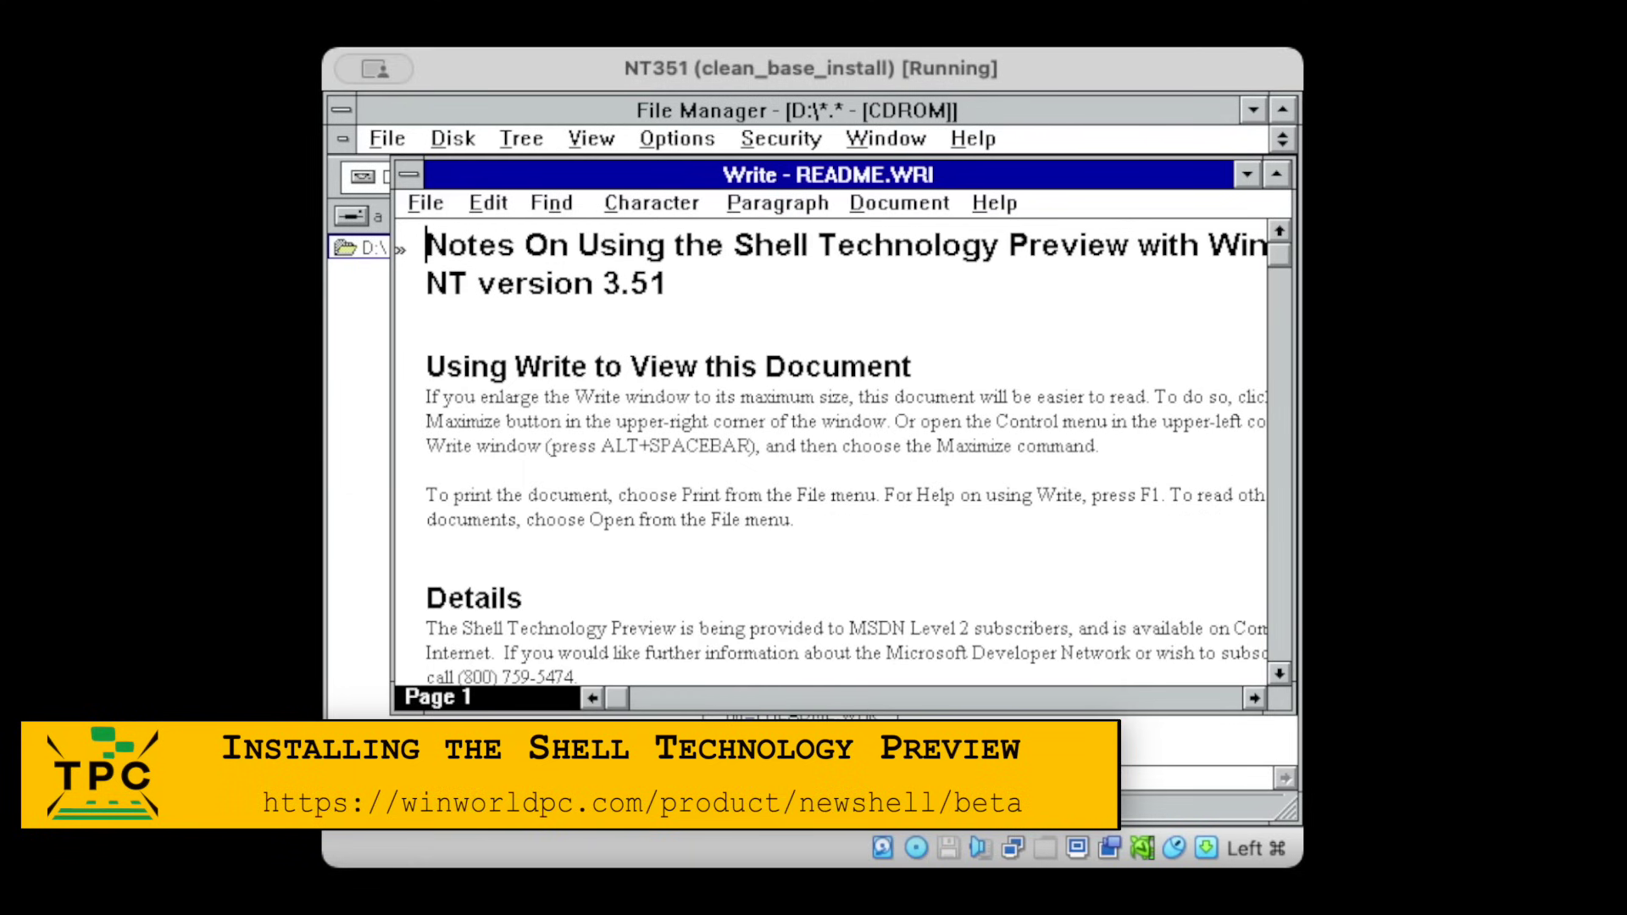
double_click(1121, 176)
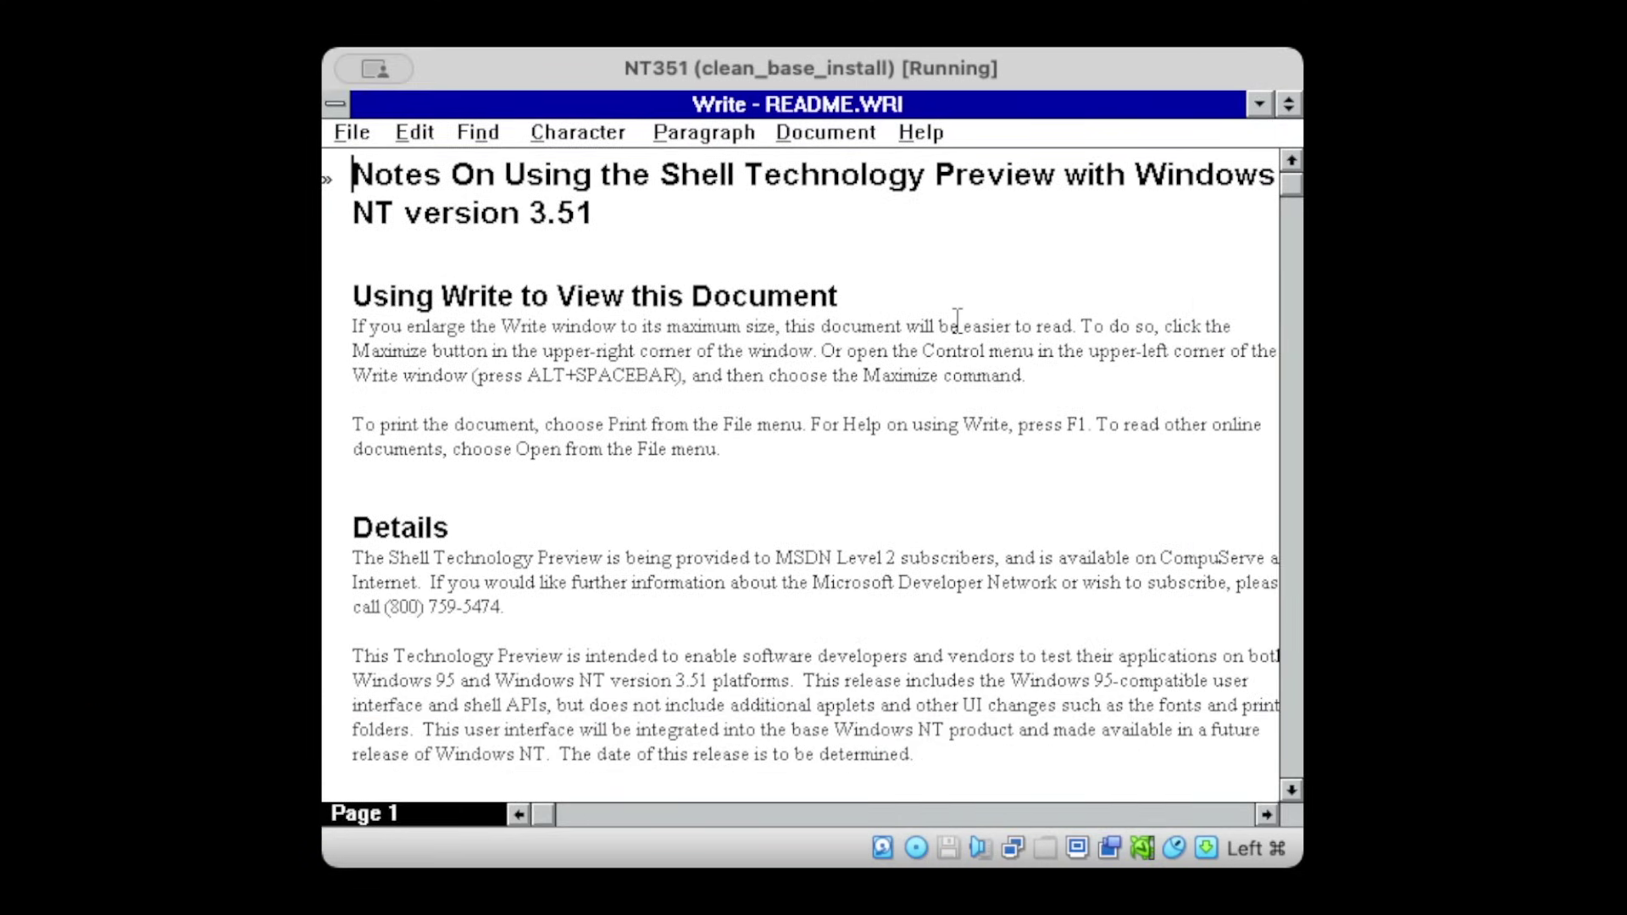
key("alt+F4")
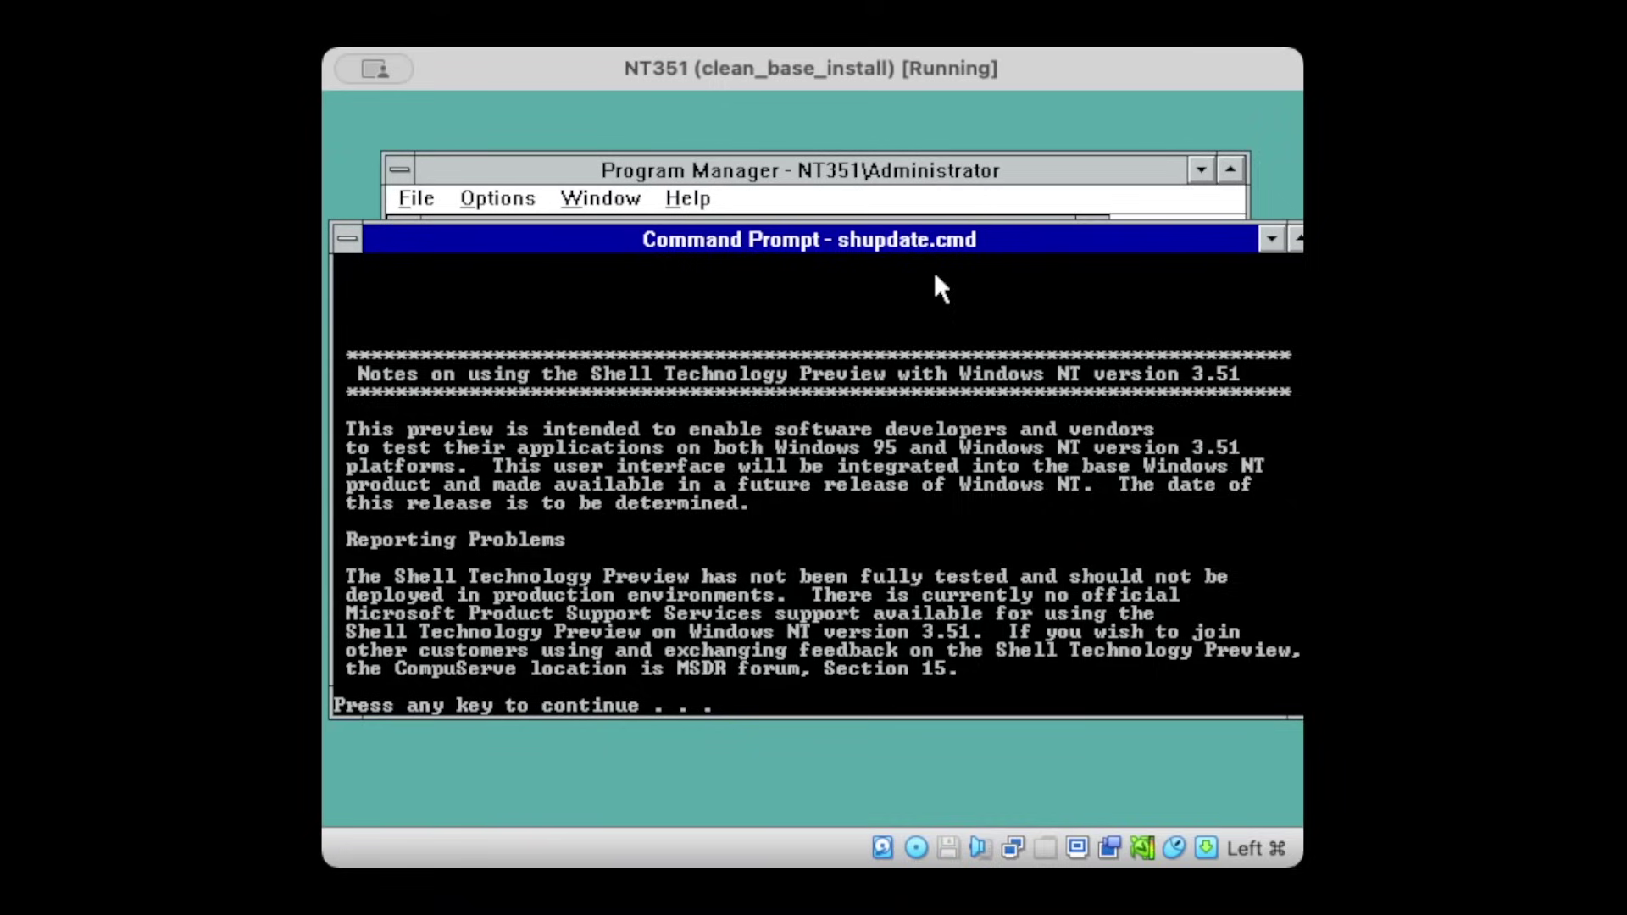
Page through the notes, answer y to install the Shell Technology Preview, and y to reboot.
key("Return")
key("Return")
key("y")
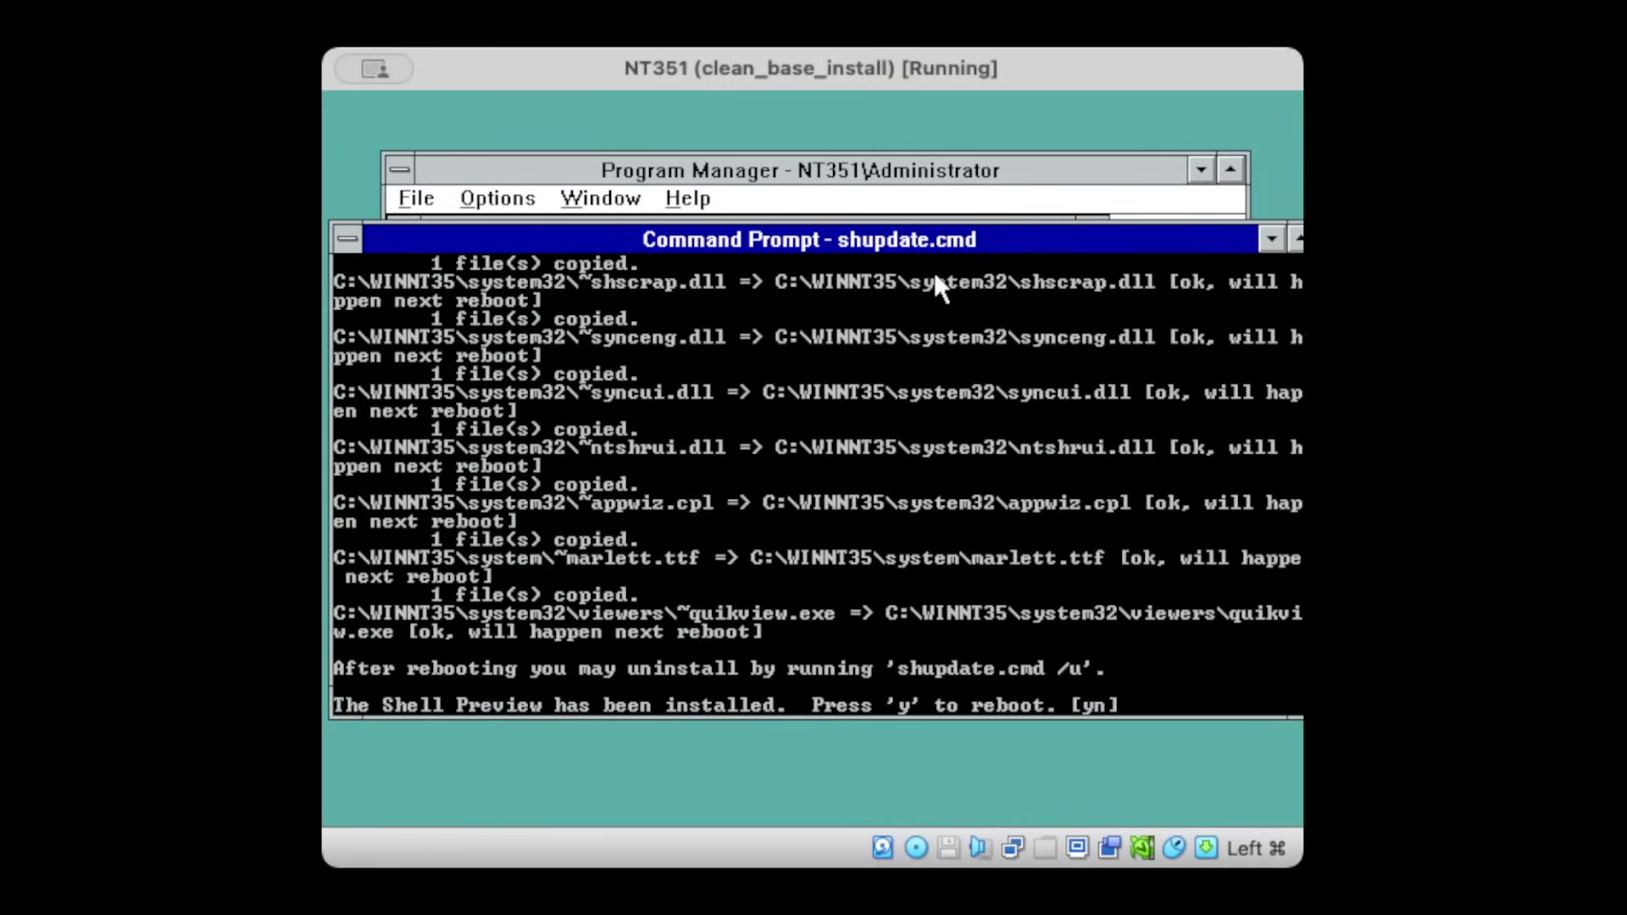
key("y")
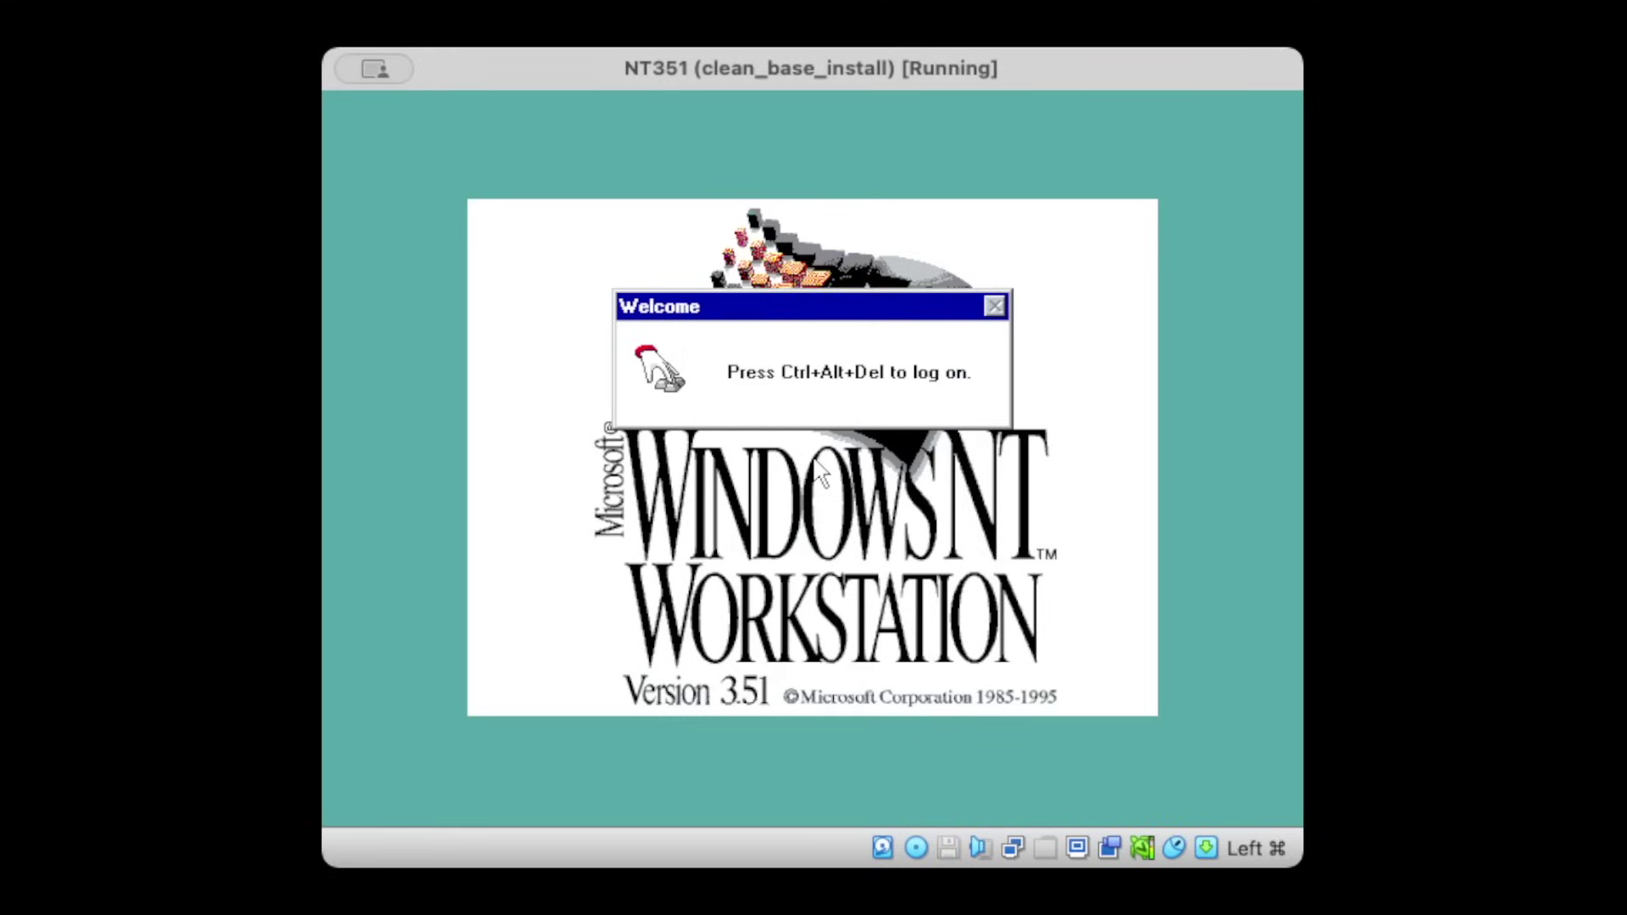
Log on at the Welcome prompt with Ctrl+Alt+Del and the Administrator password.
key("ctrl+alt+Delete")
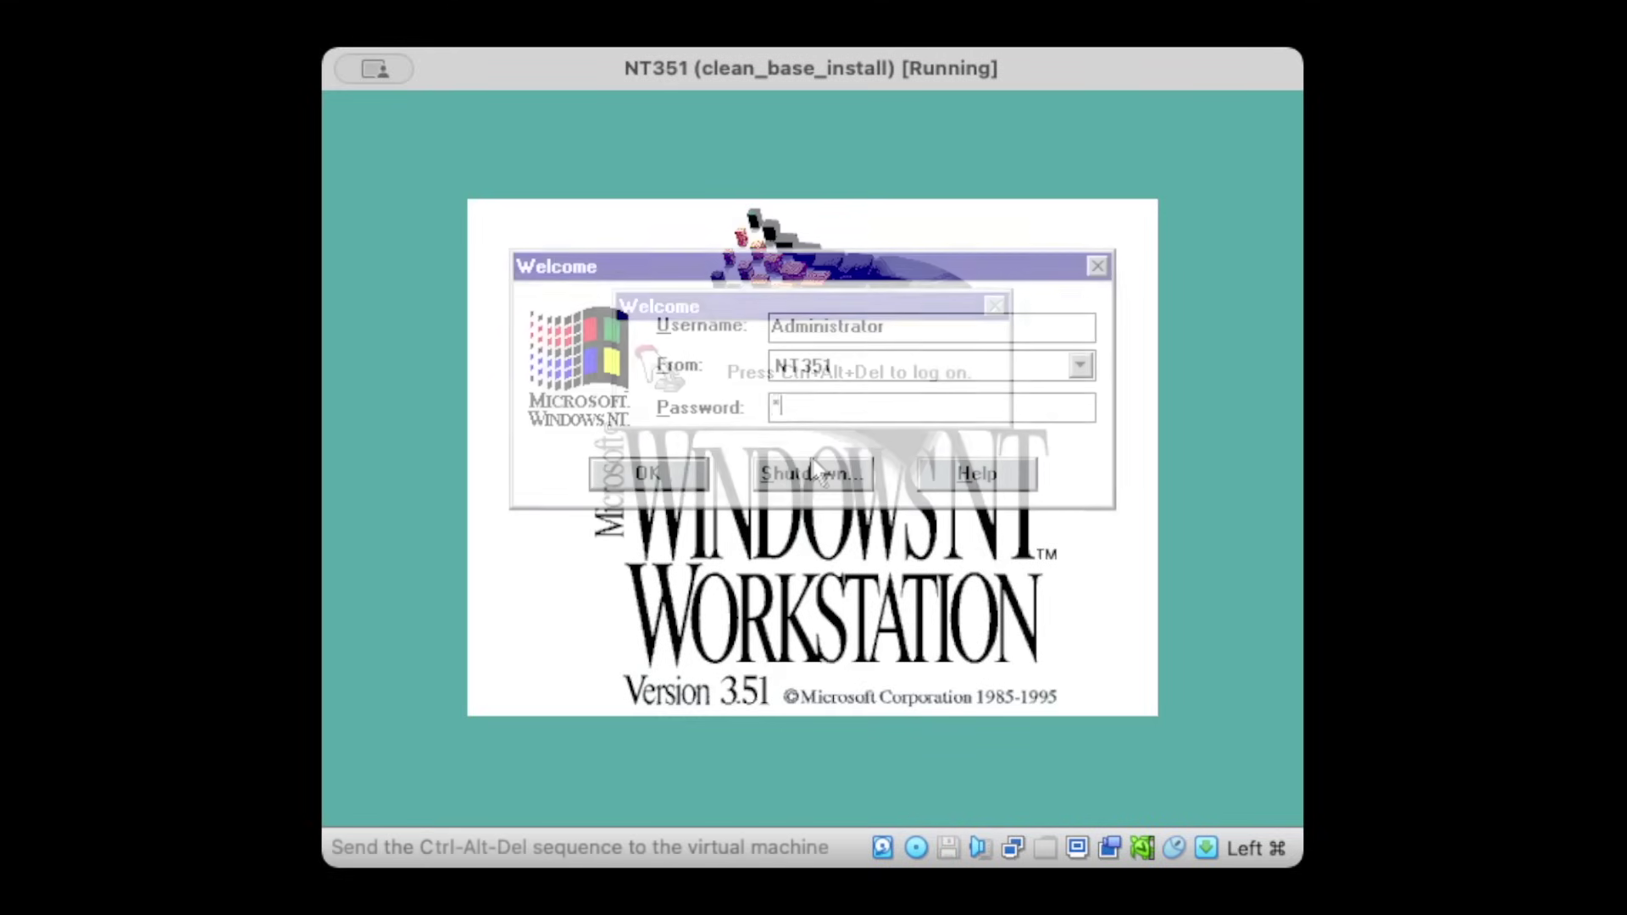
type("******")
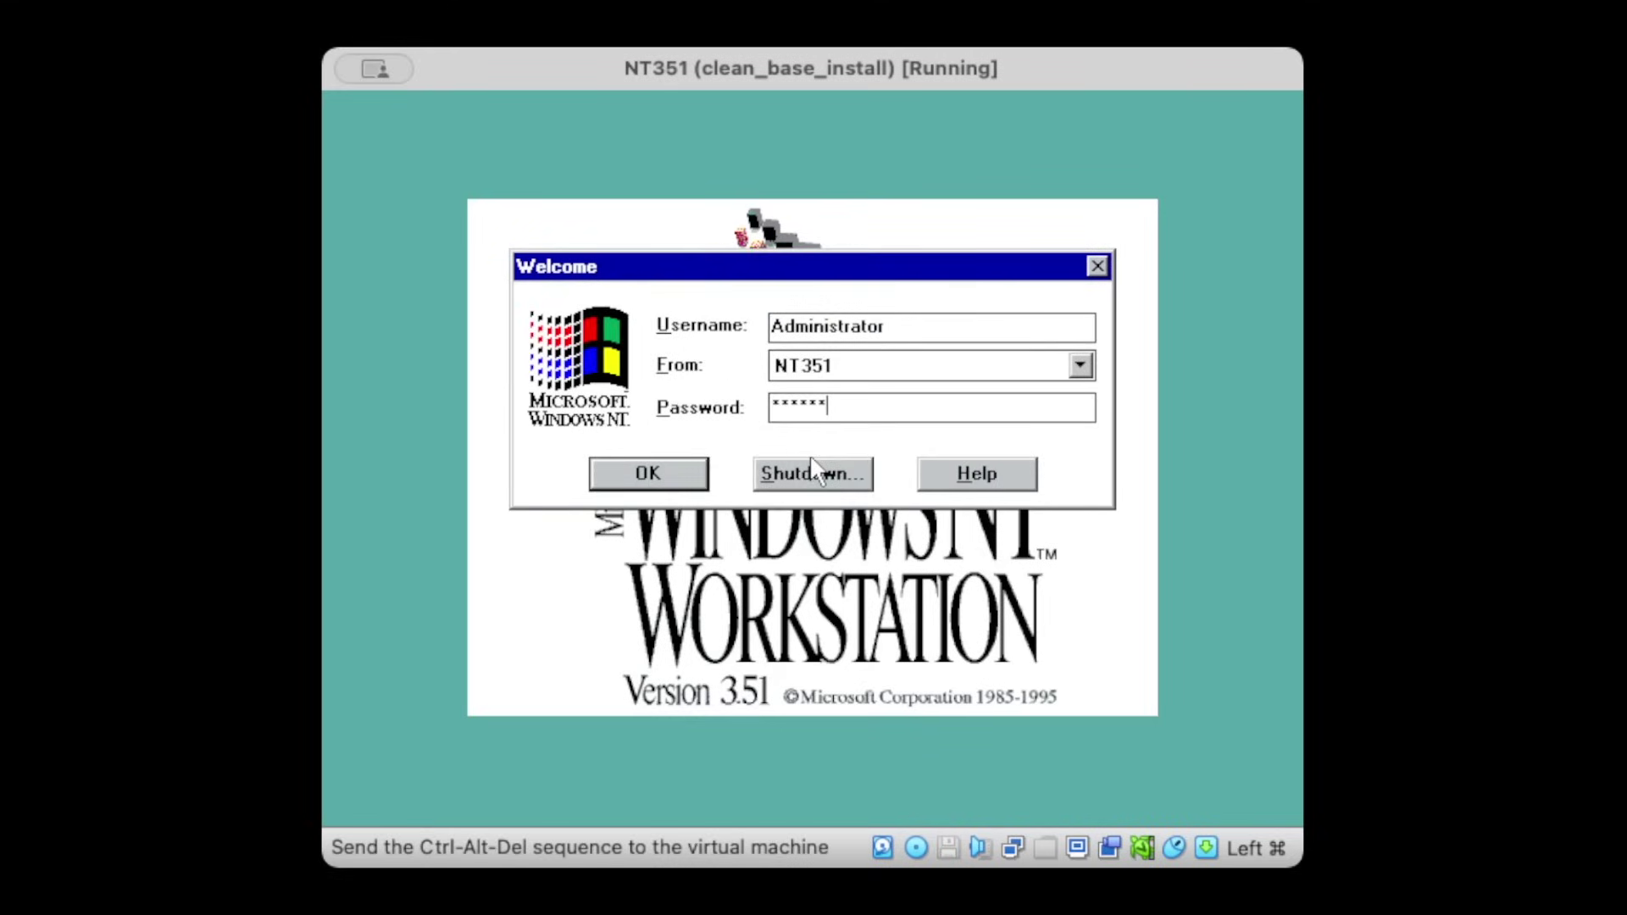
key("Return")
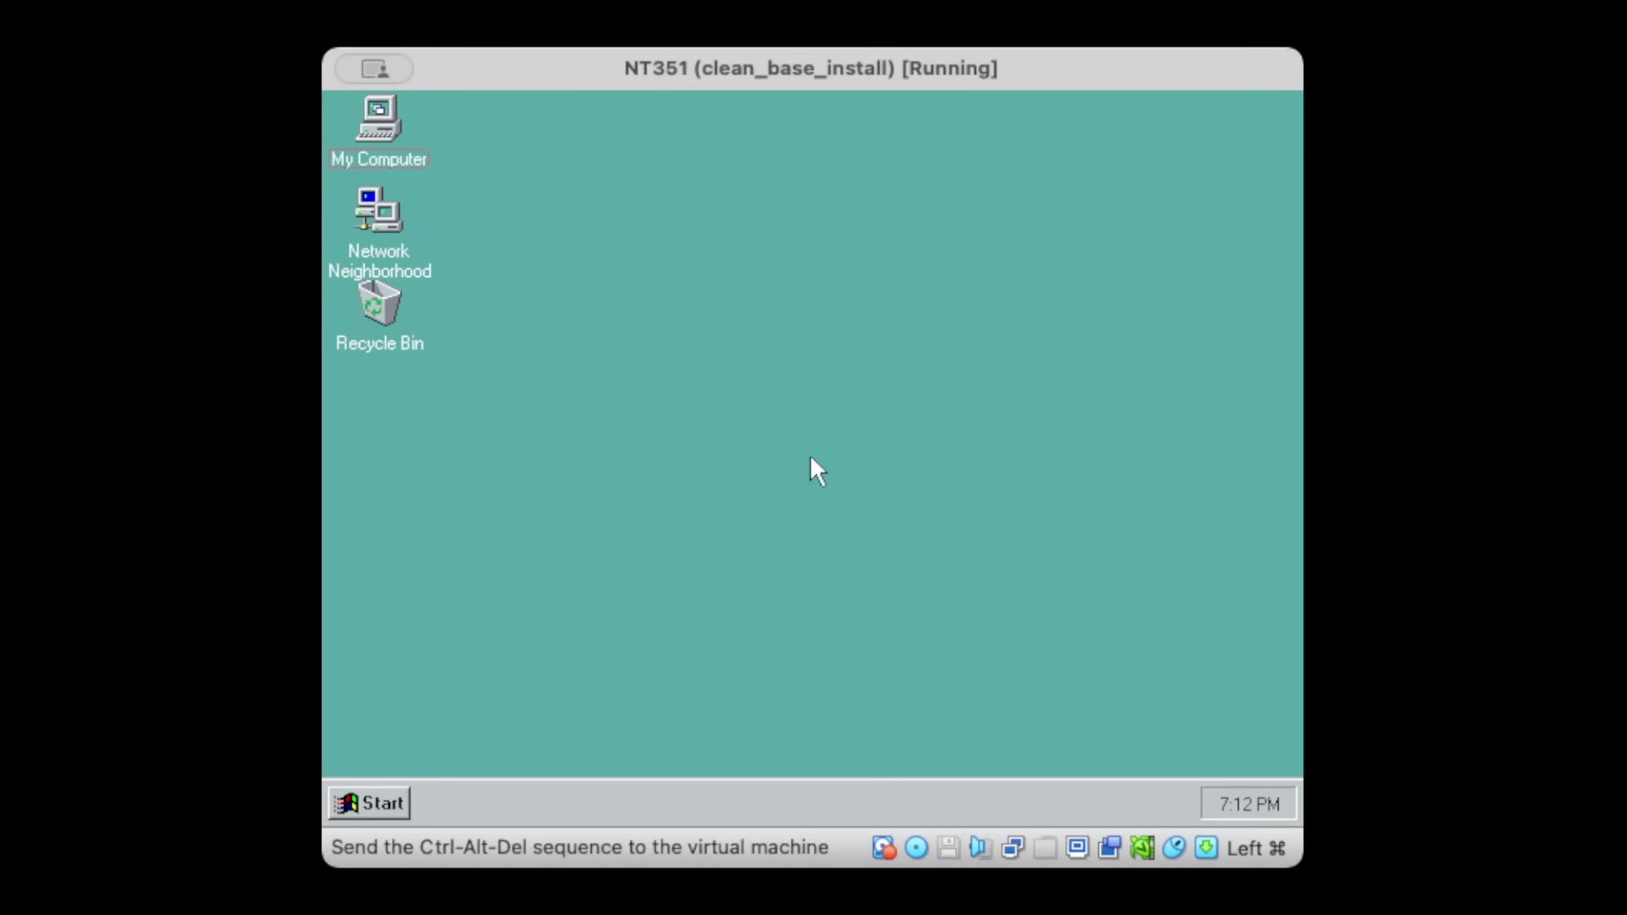
Open and dismiss the Start menu, then bring up the taskbar Properties.
left_click(375, 803)
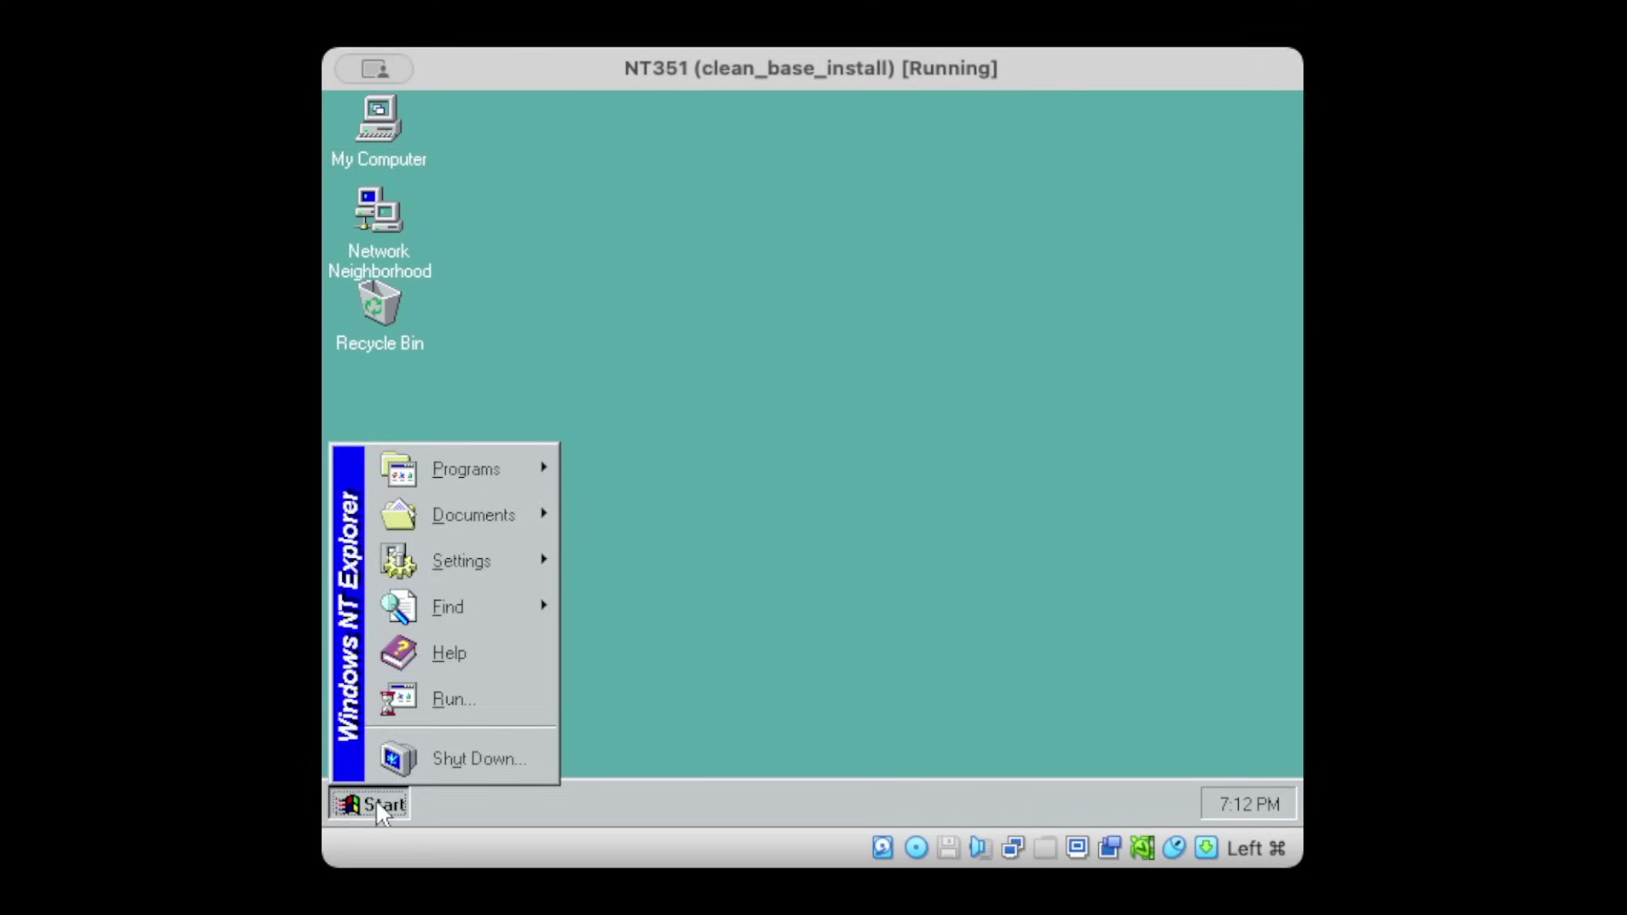
left_click(1250, 804)
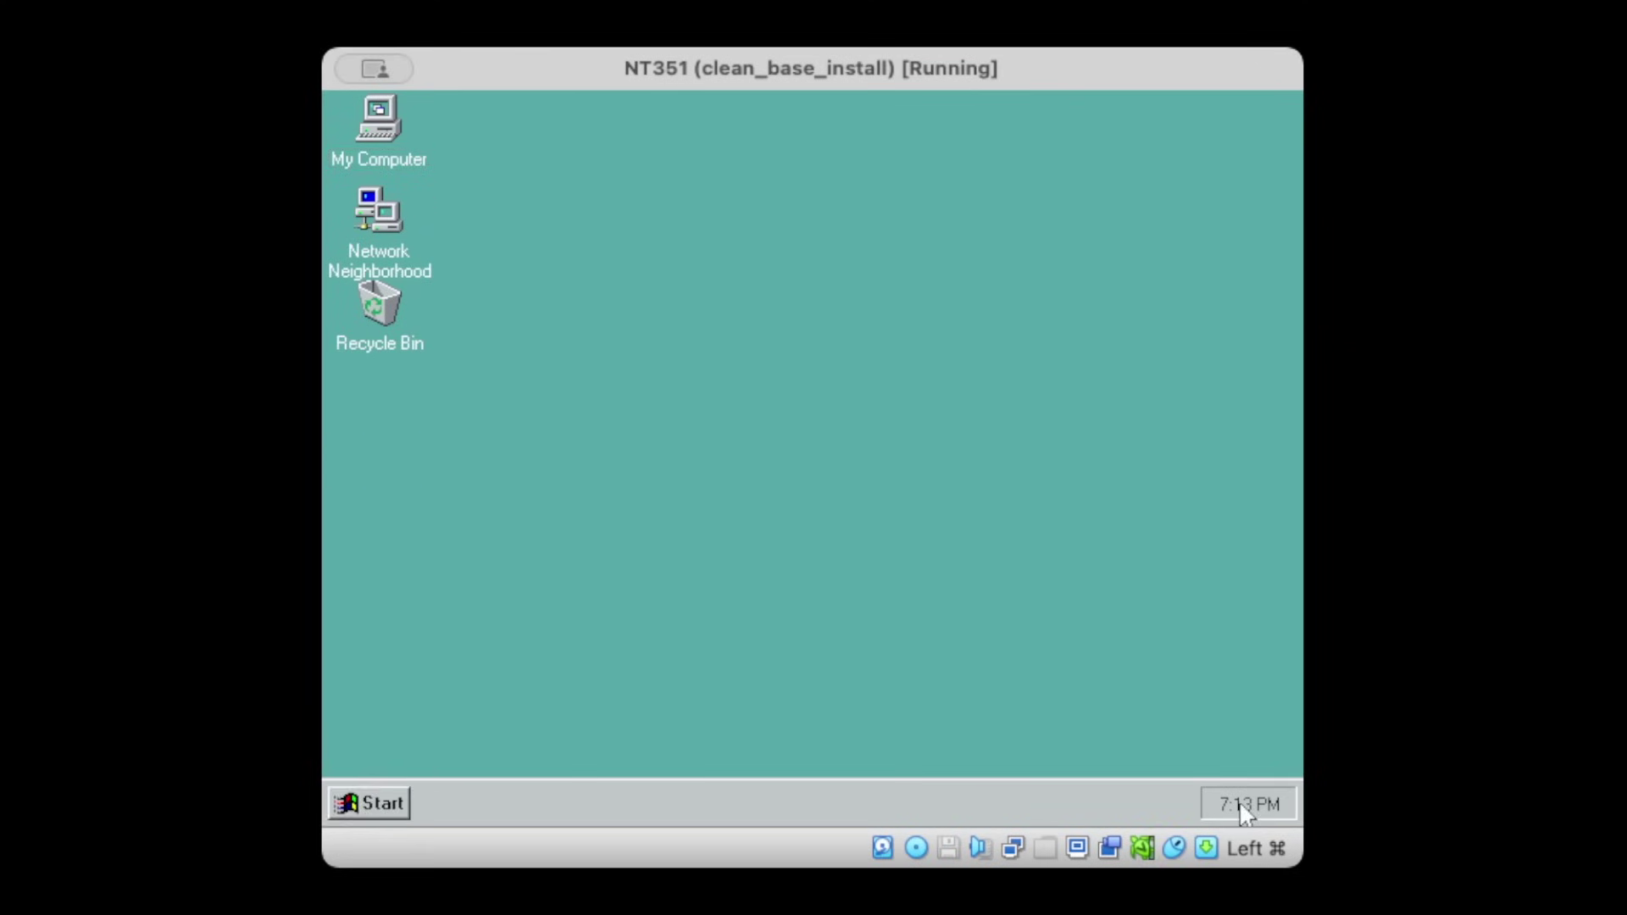
right_click(1249, 803)
left_click(1207, 807)
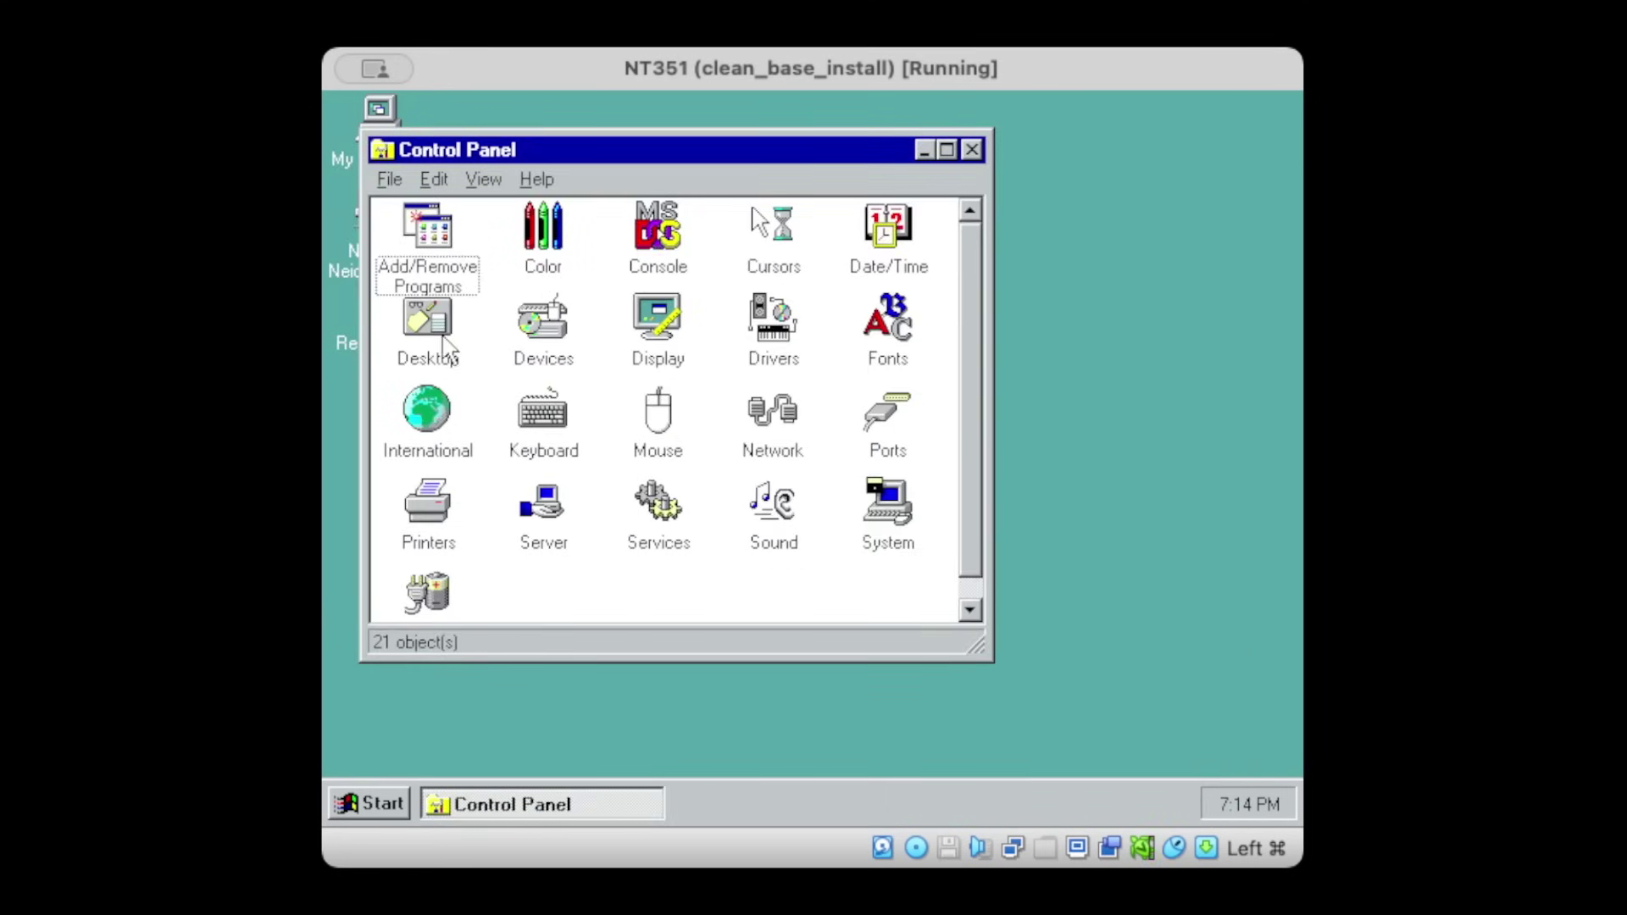
View System in Control Panel, then run winver to show the Windows version.
double_click(446, 352)
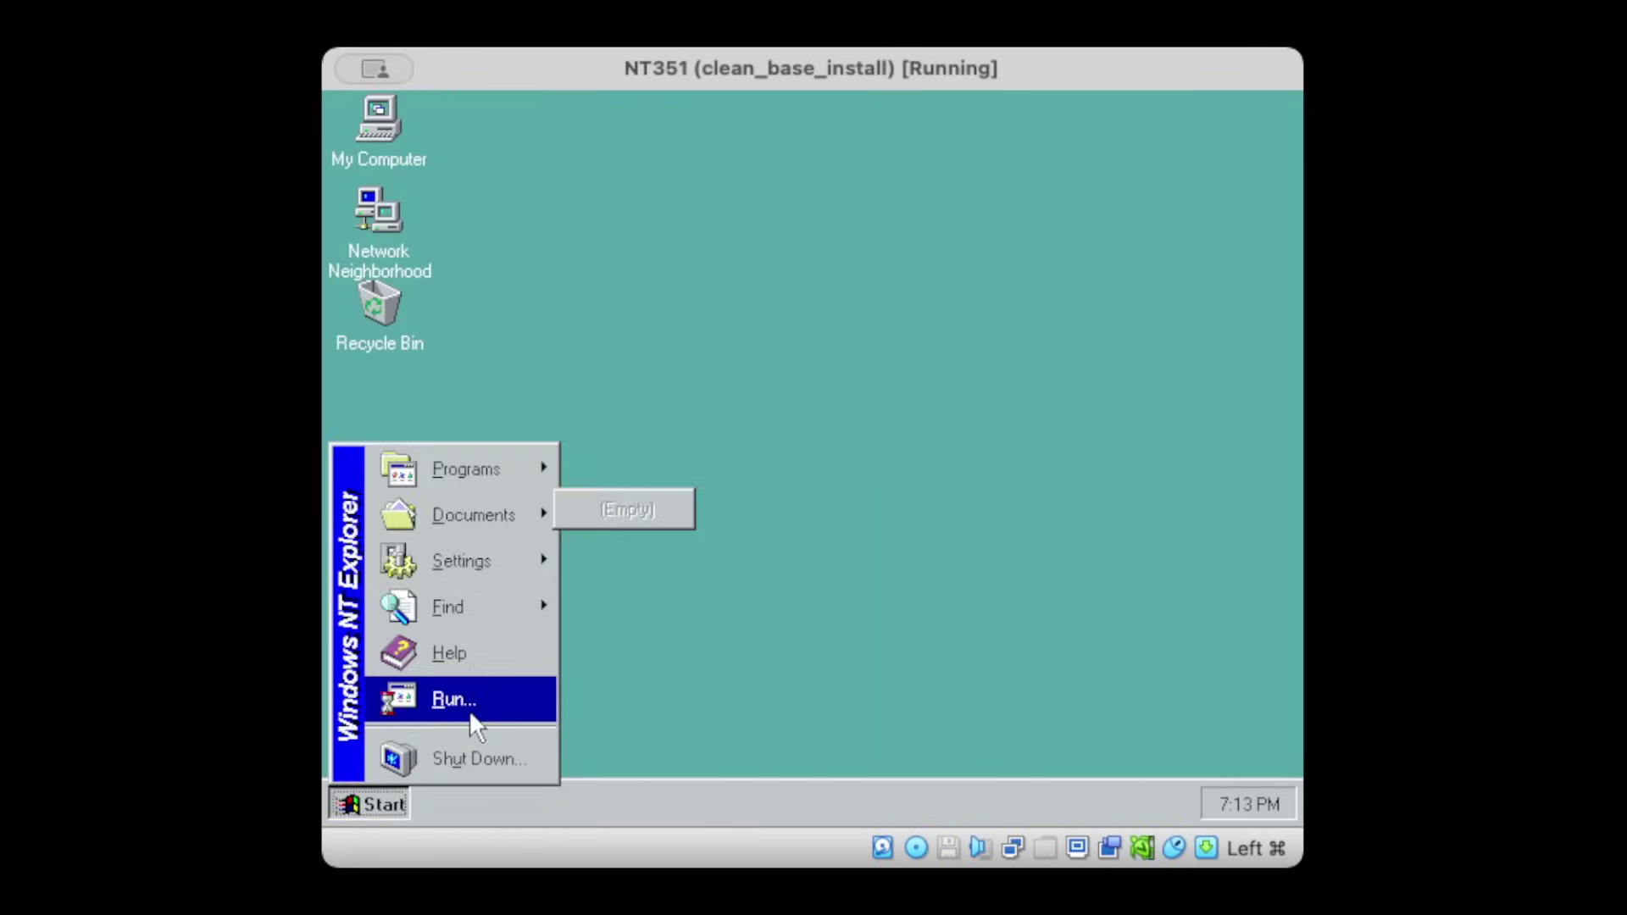
left_click(469, 705)
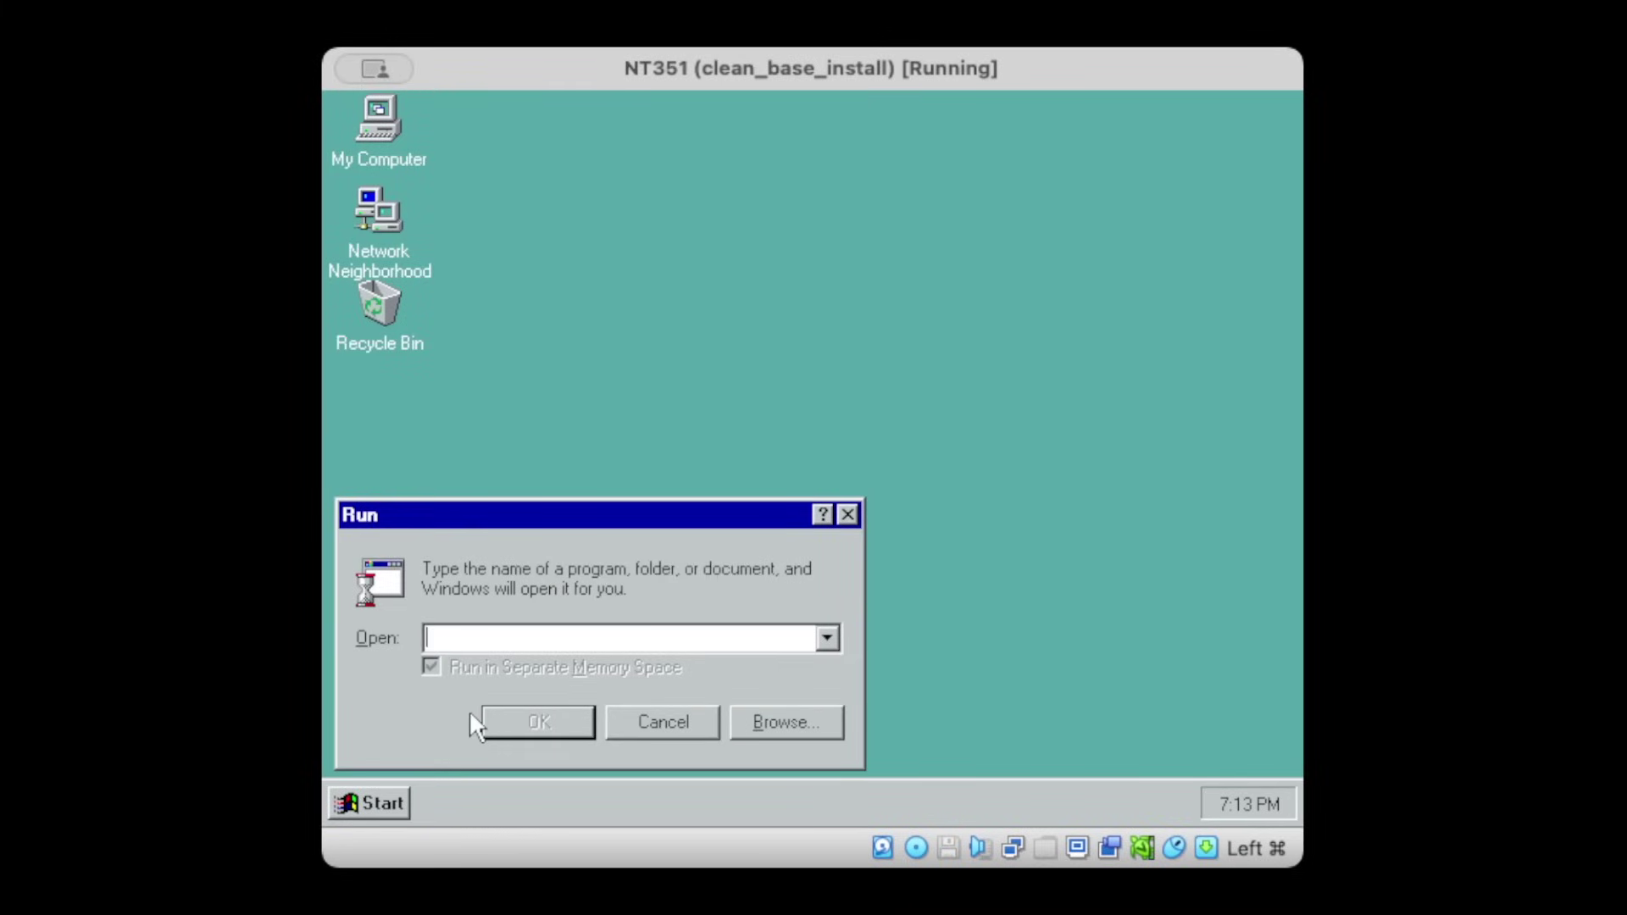
type("winver")
key("Return")
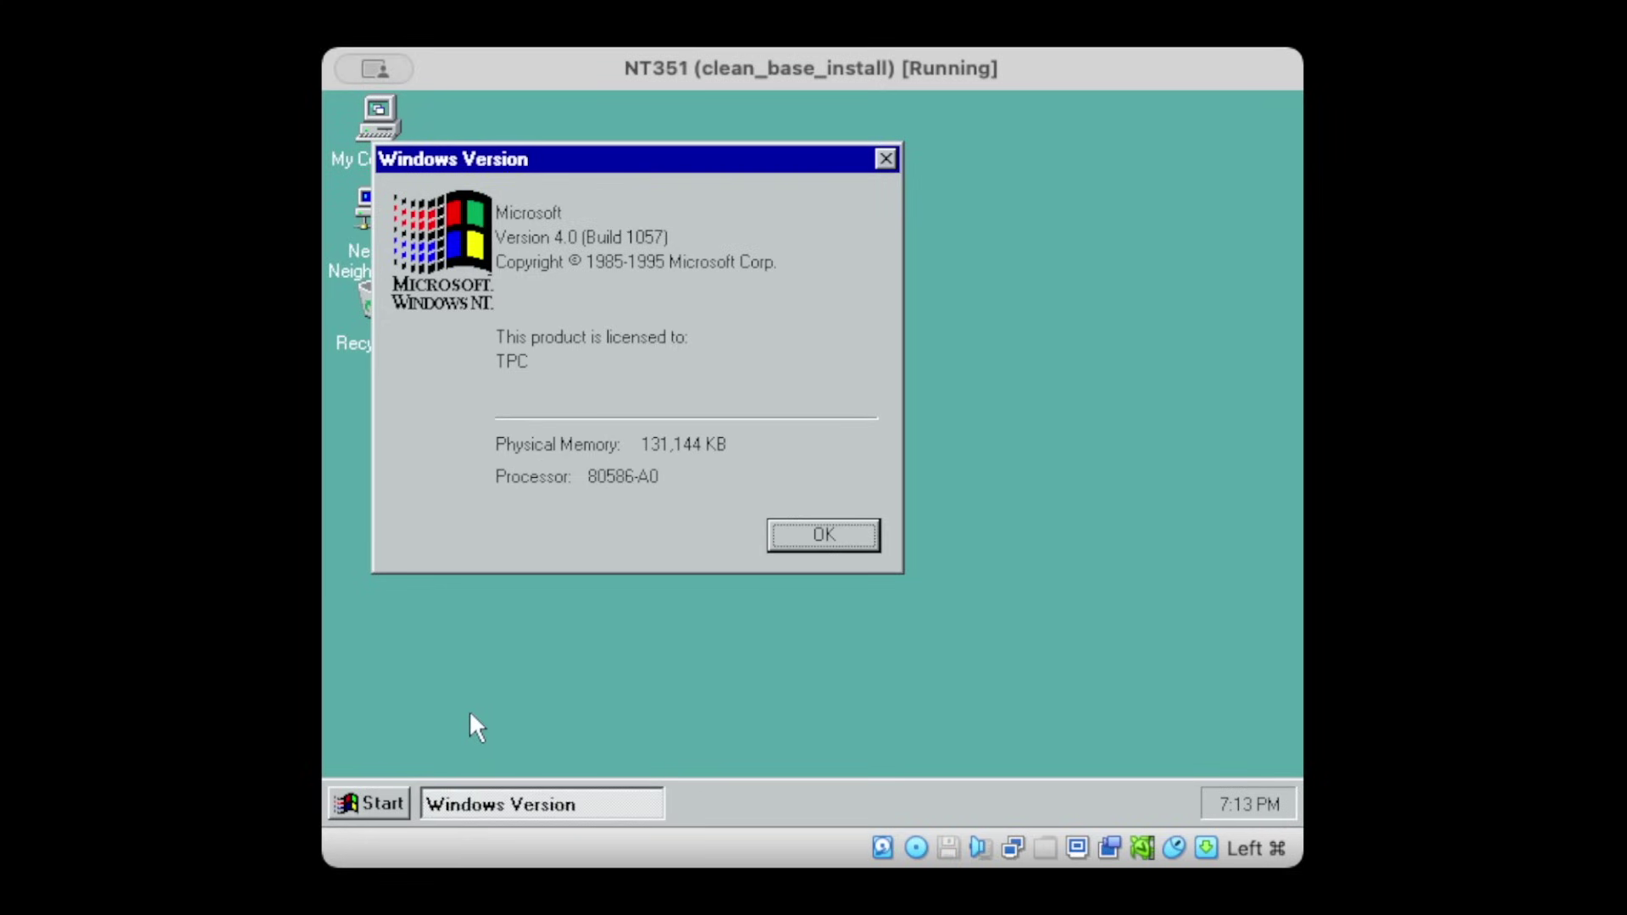
Open and close Add/Remove Programs, then choose Adjust Date/Time from the taskbar clock.
double_click(429, 242)
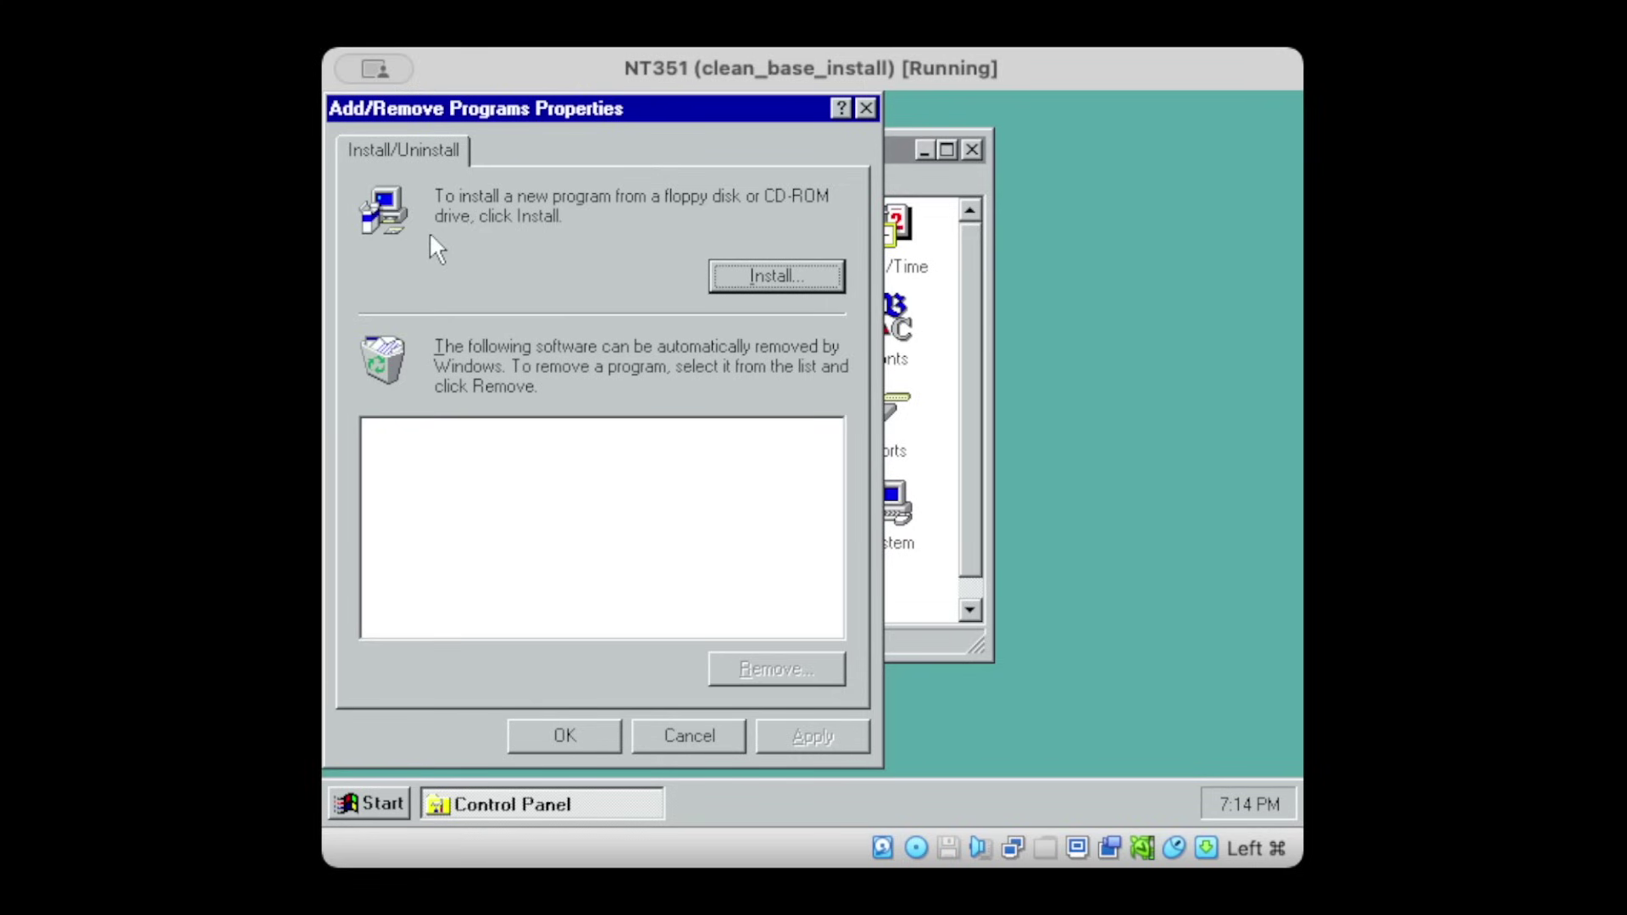
key("Escape")
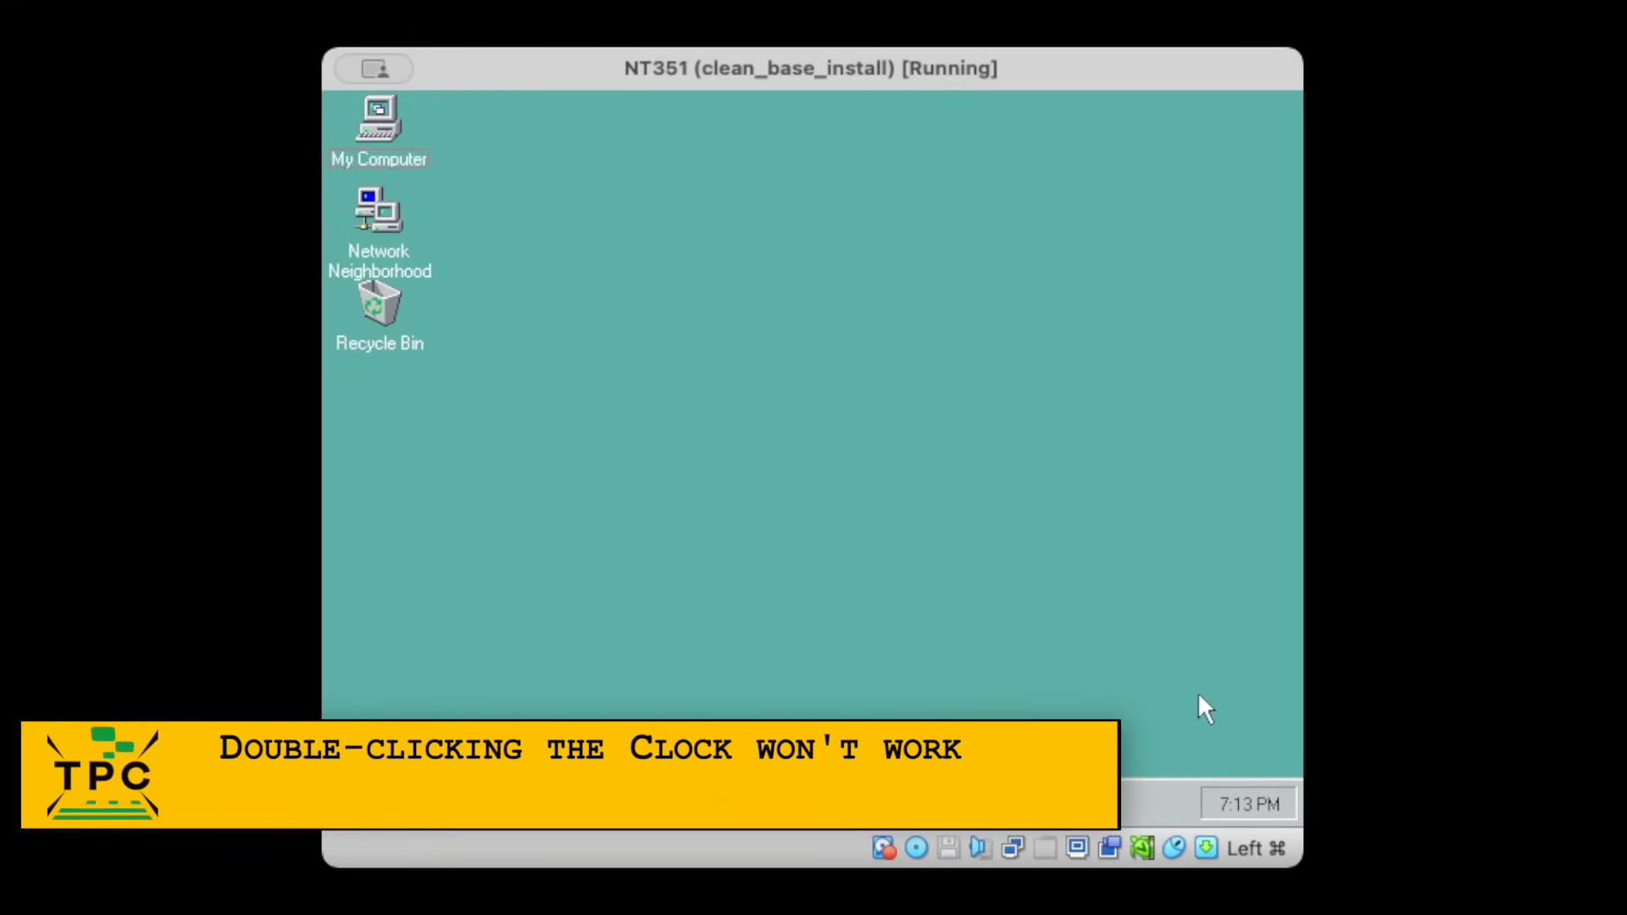
right_click(1237, 801)
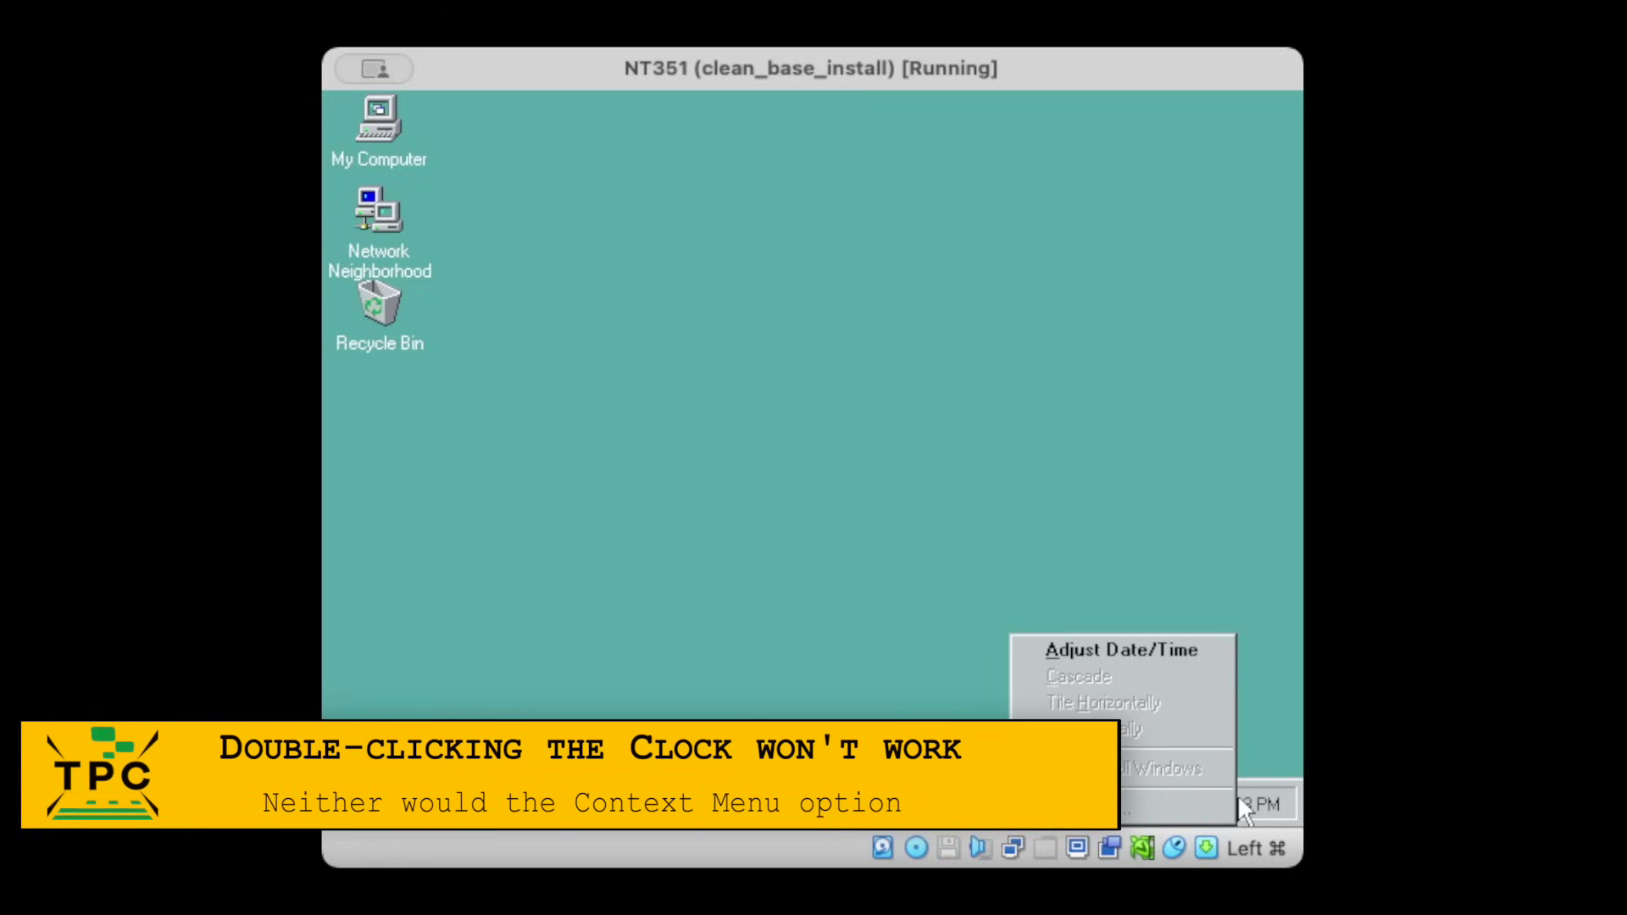
left_click(1185, 650)
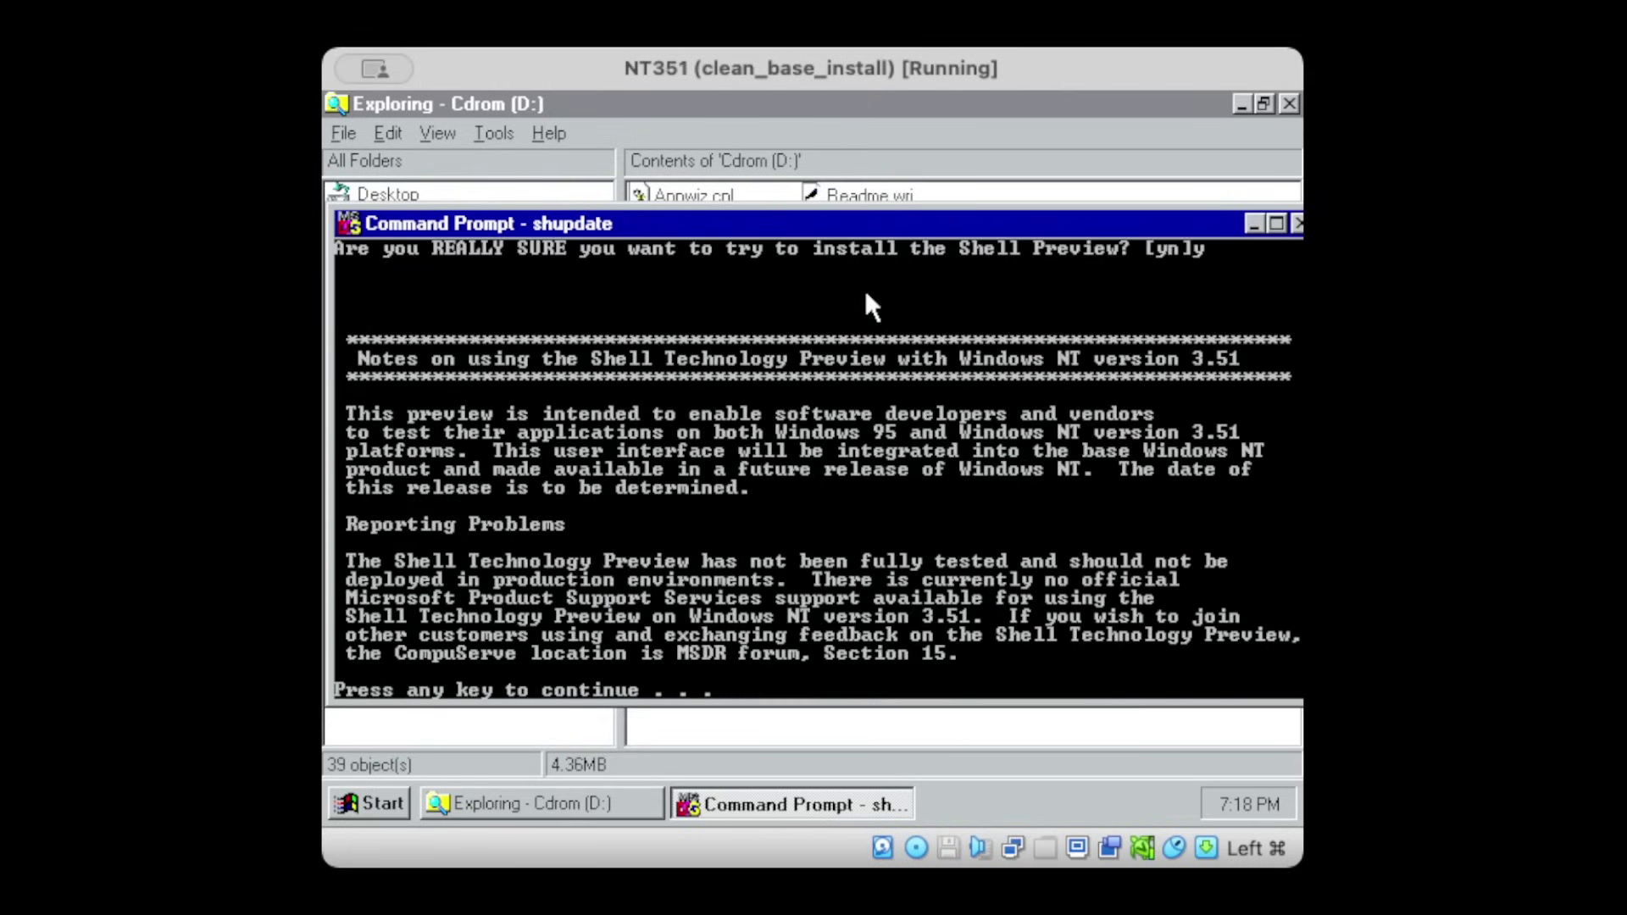
Page past the shupdate notes to reach the install prompt.
key("Return")
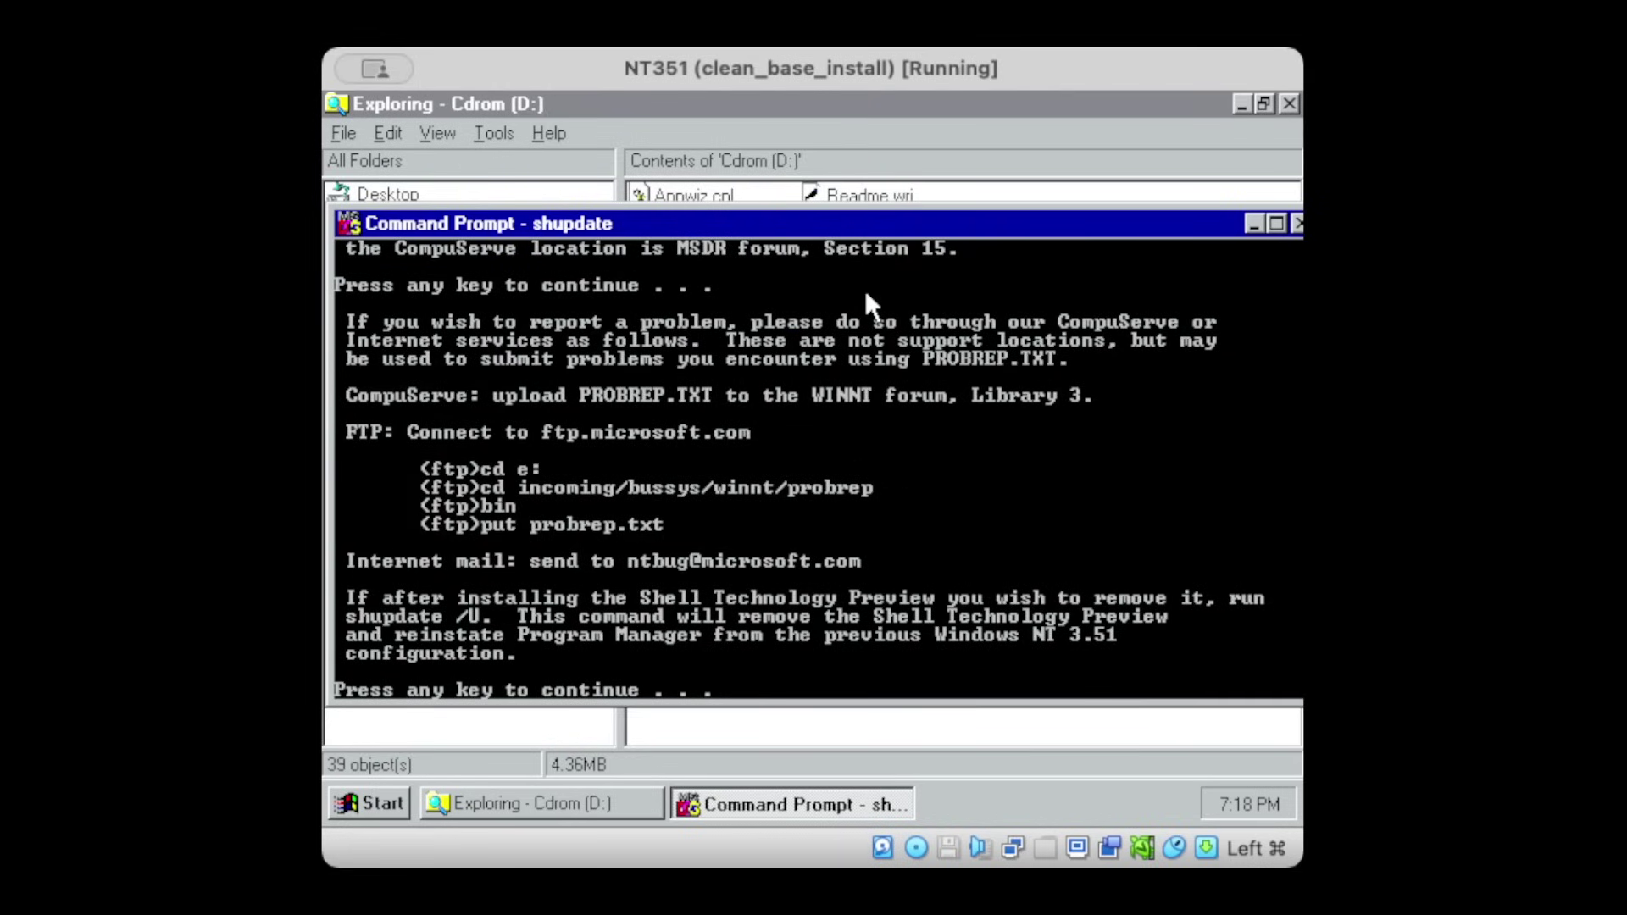
key("Return")
type("y")
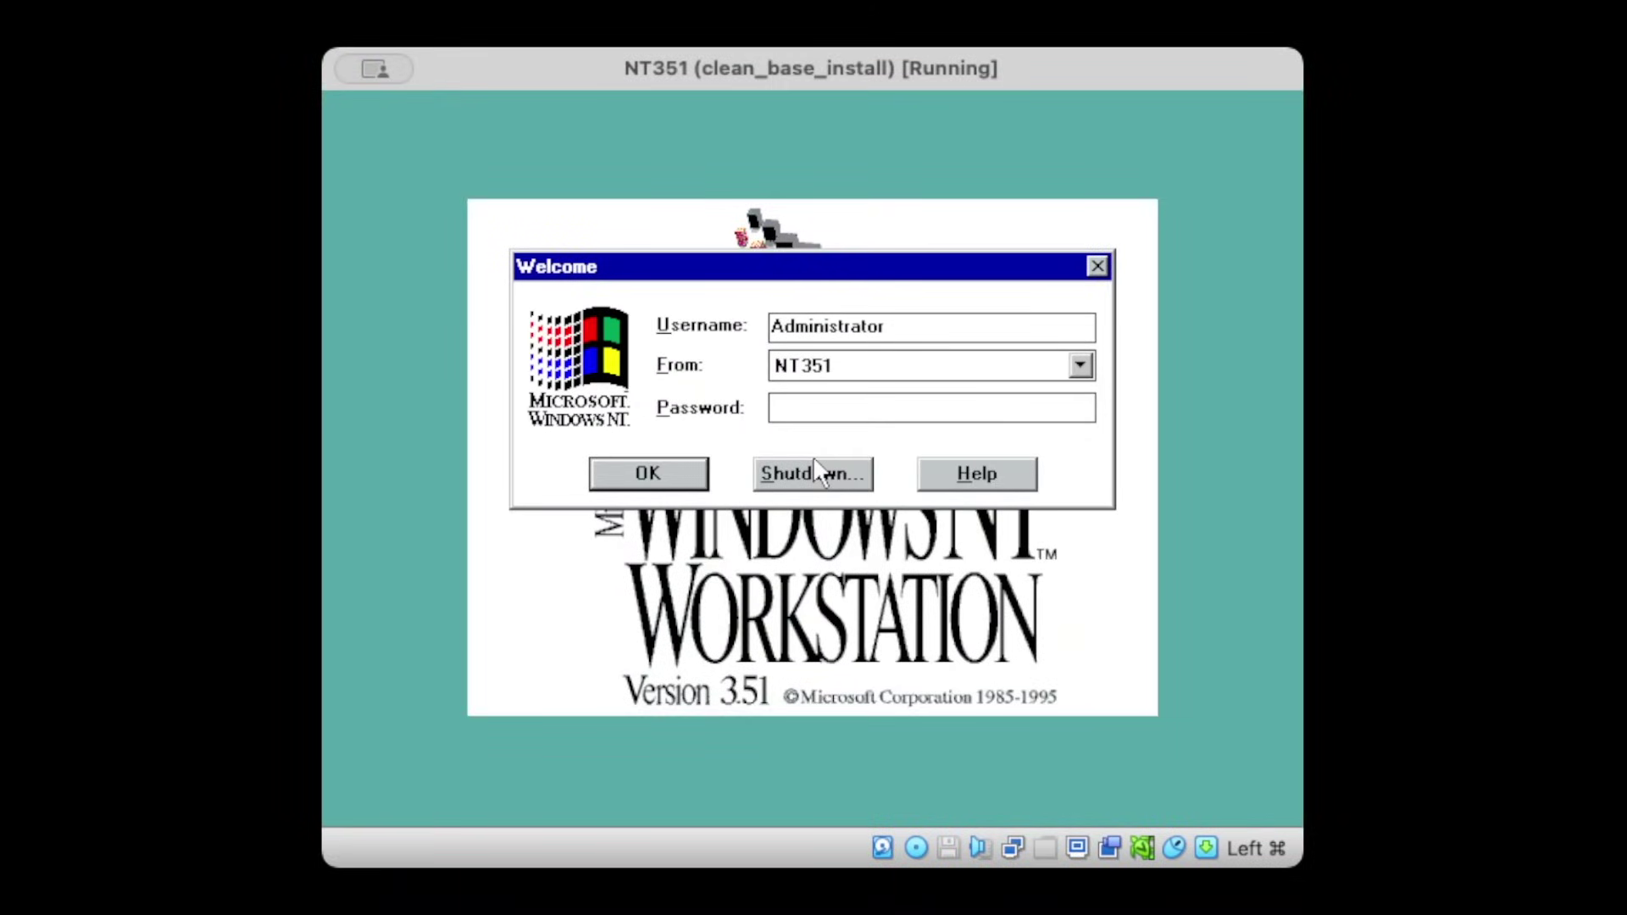
type("******")
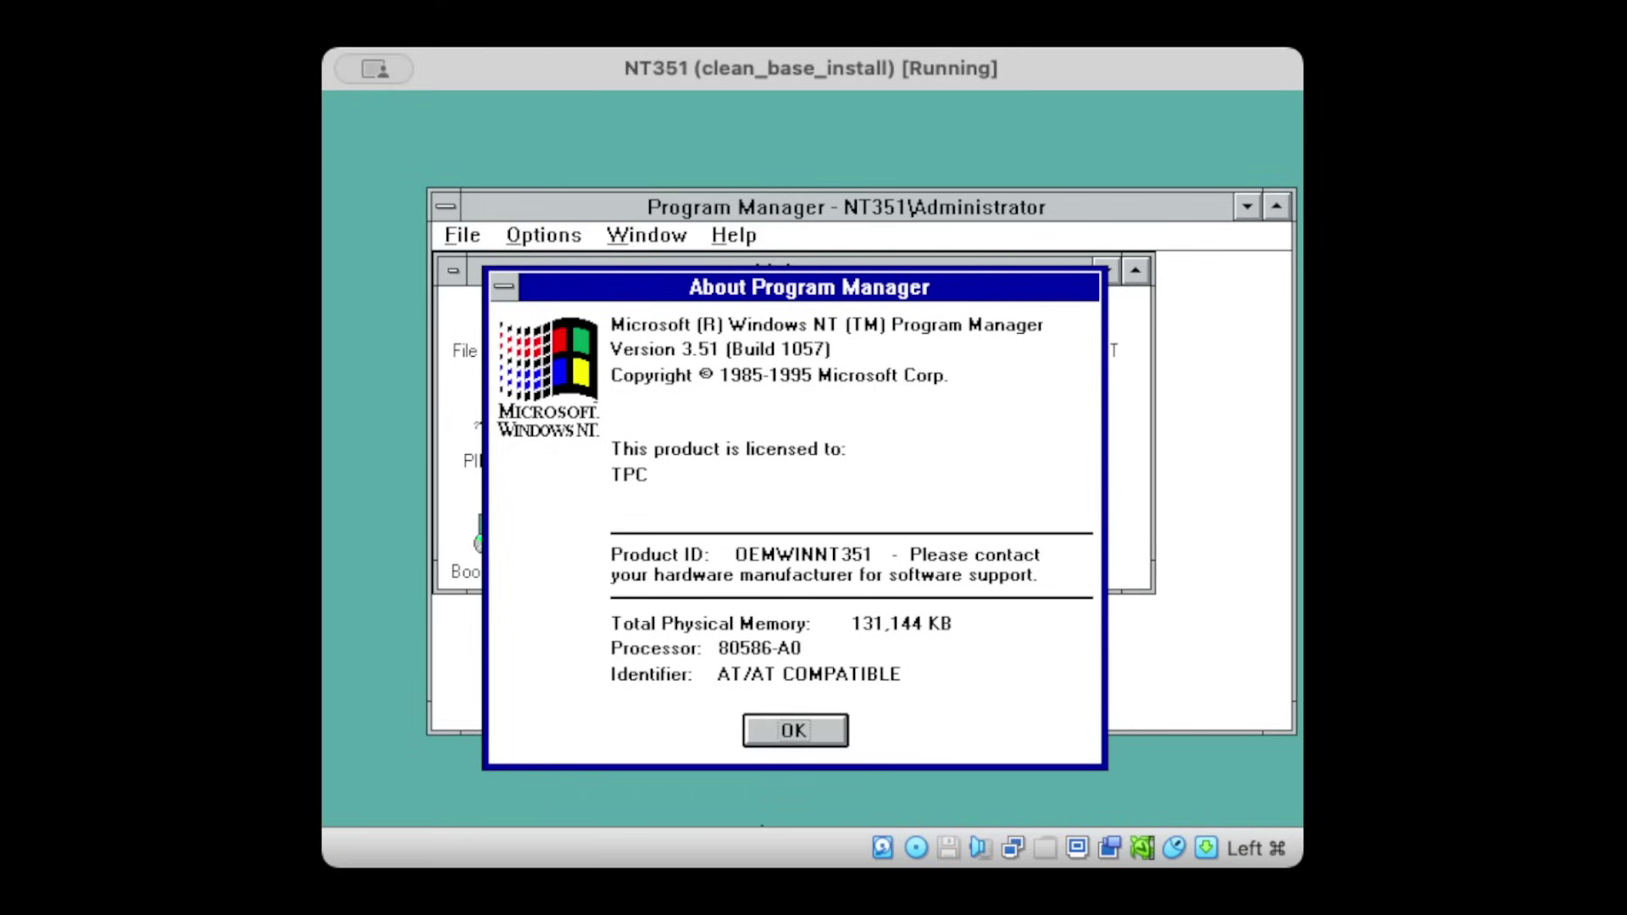
Dismiss About Program Manager and open File Manager on drive D.
key("Return")
double_click(514, 344)
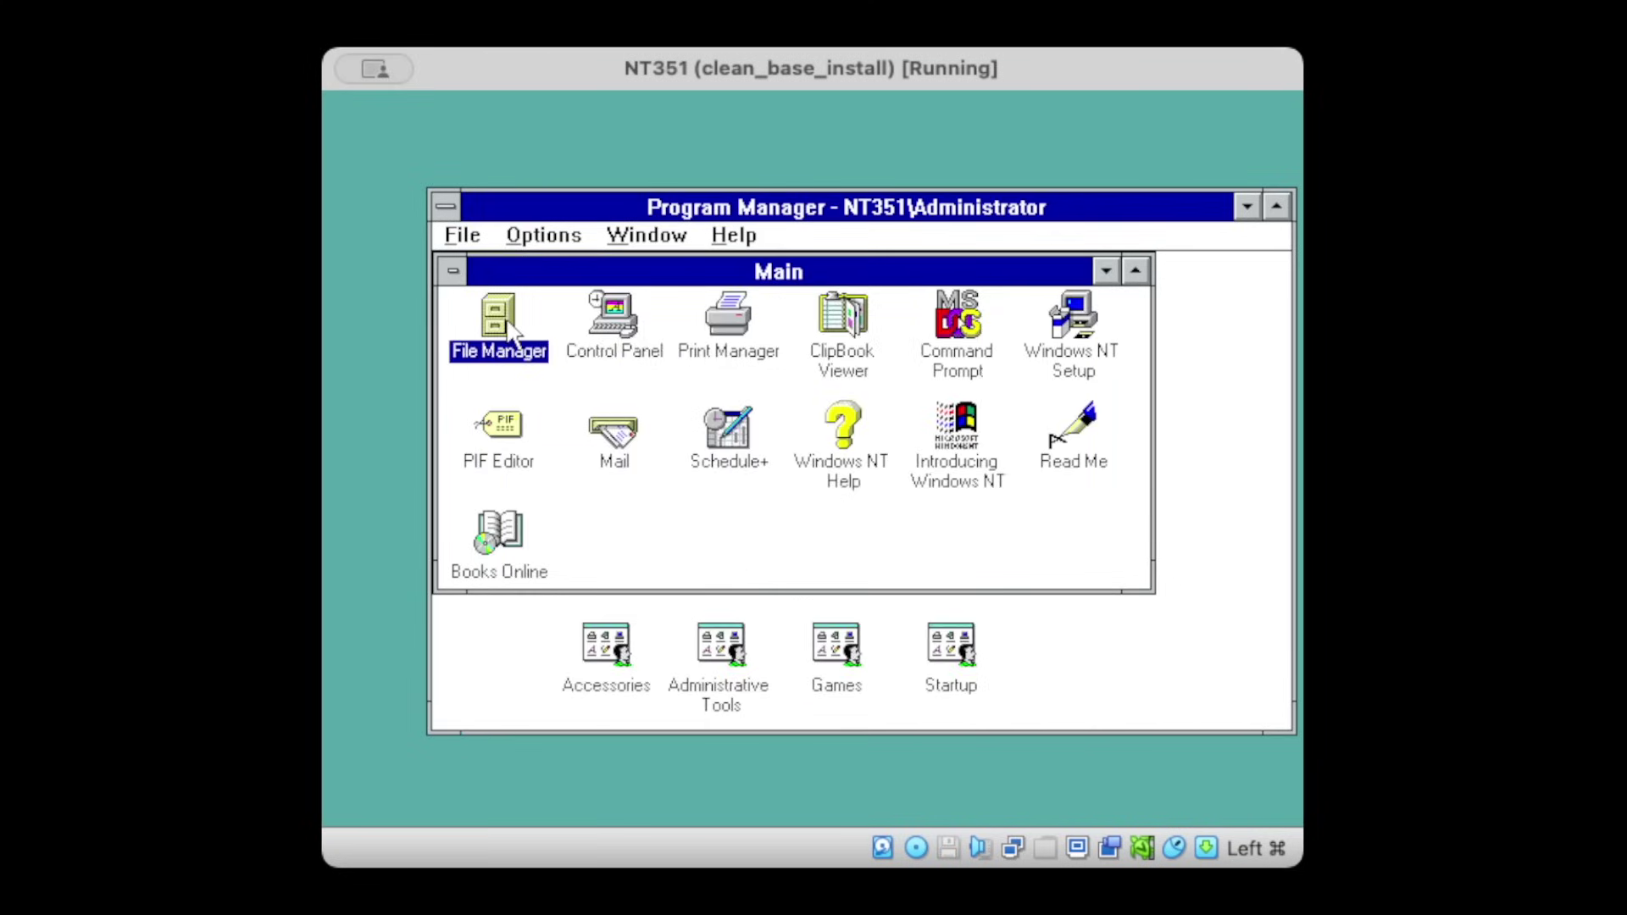
left_click(480, 217)
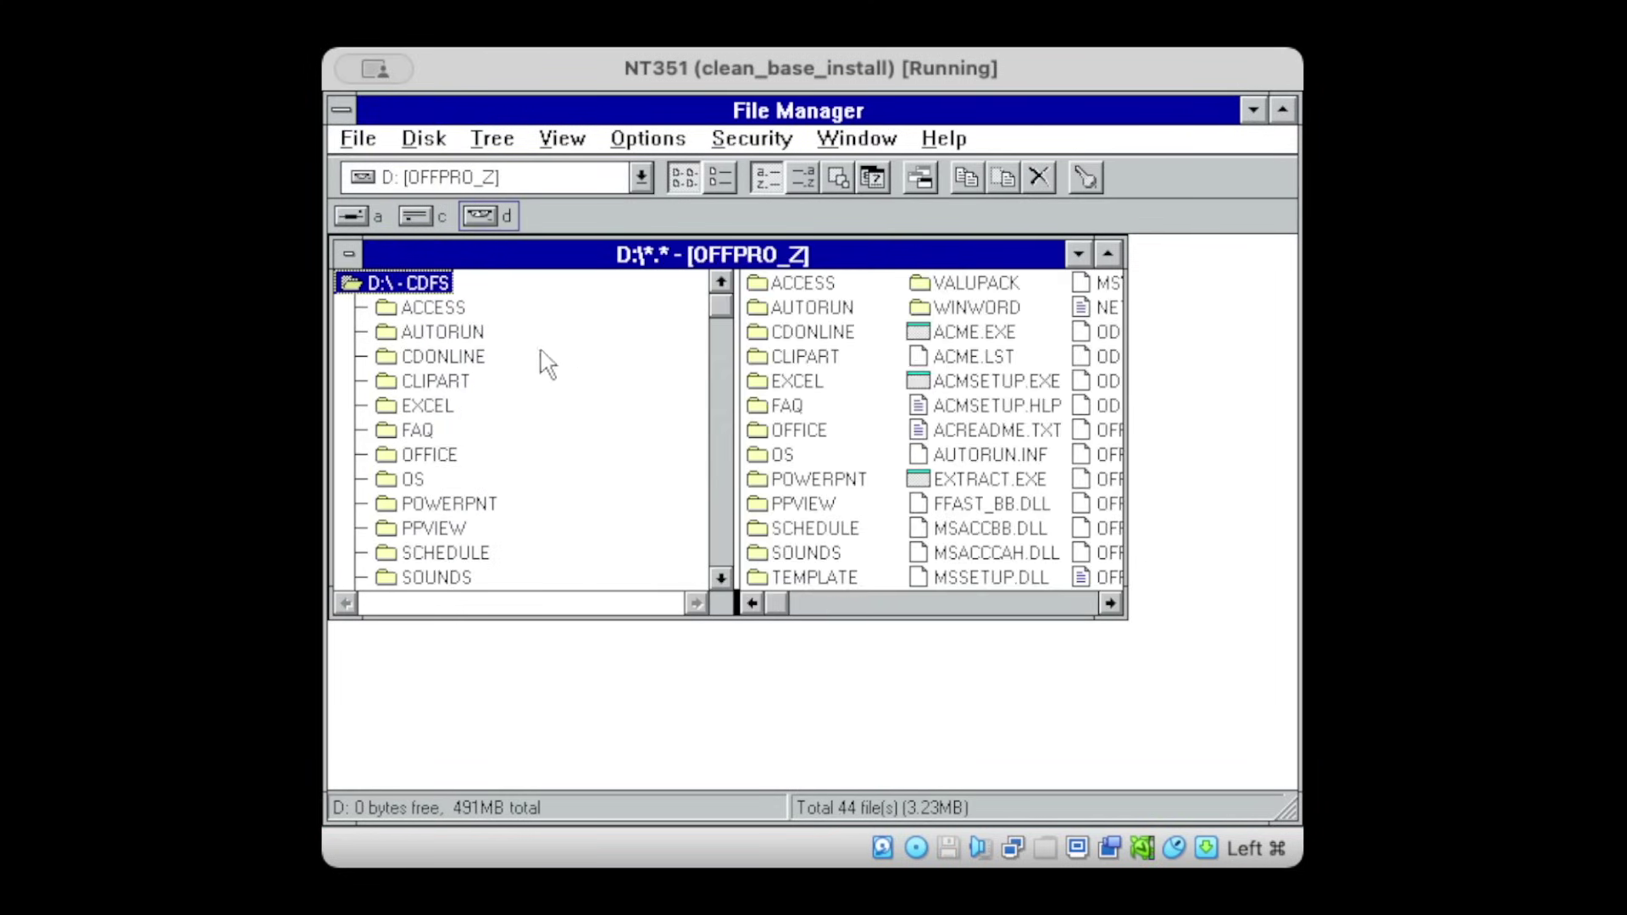
Select SETUP.EXE in the CD's file listing and launch it.
left_click(1018, 410)
key("e")
key("t")
key("s")
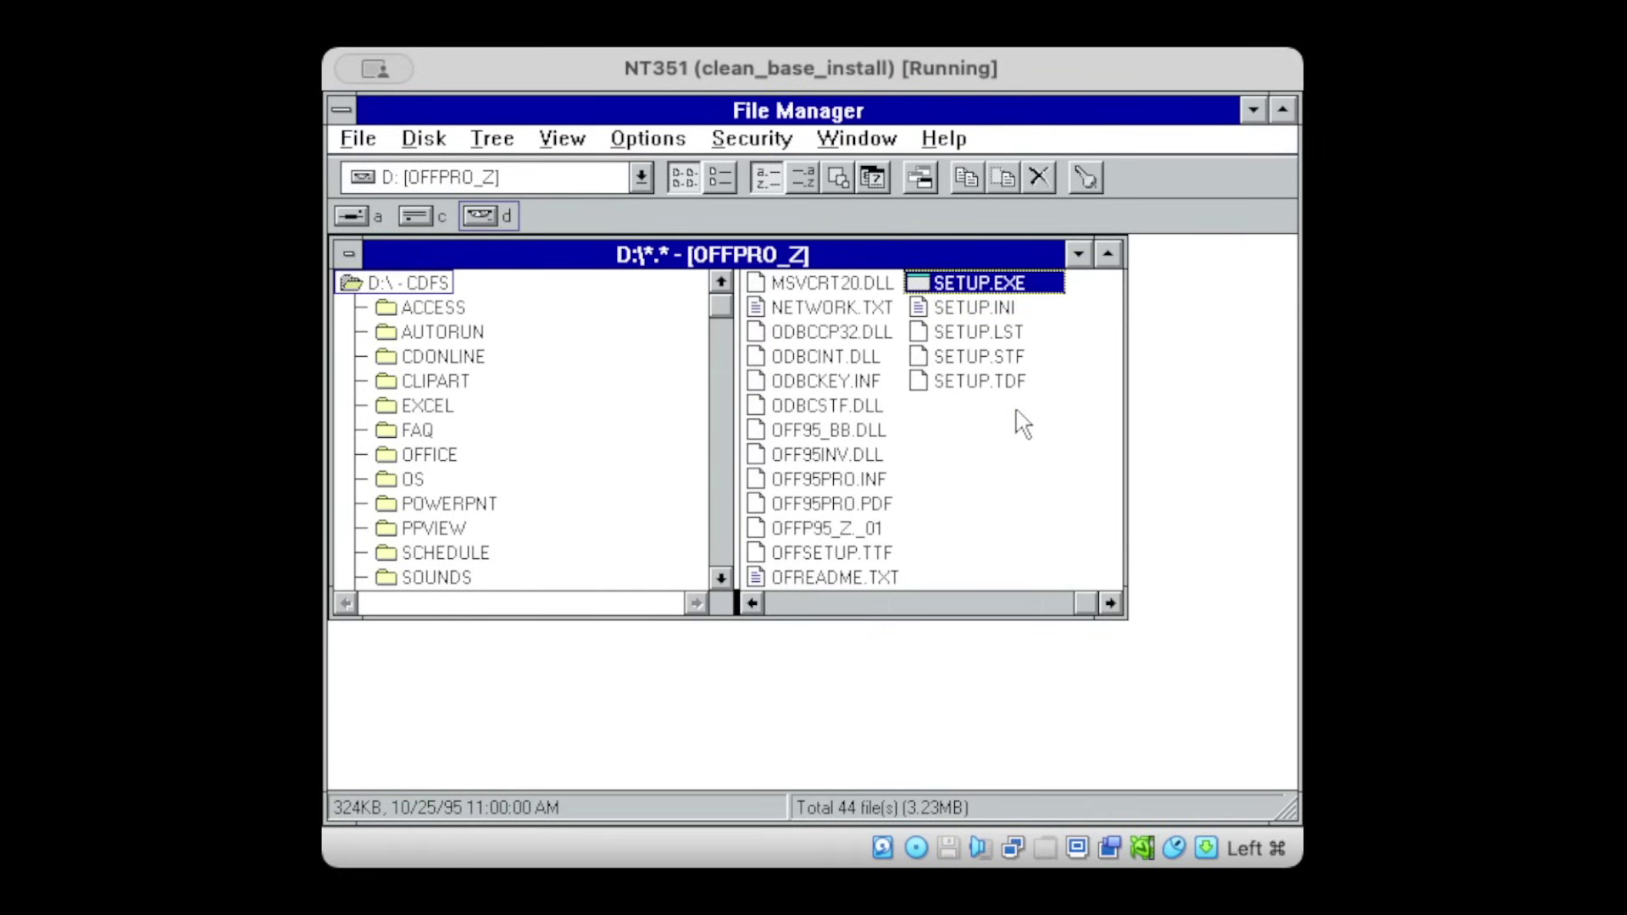
key("Return")
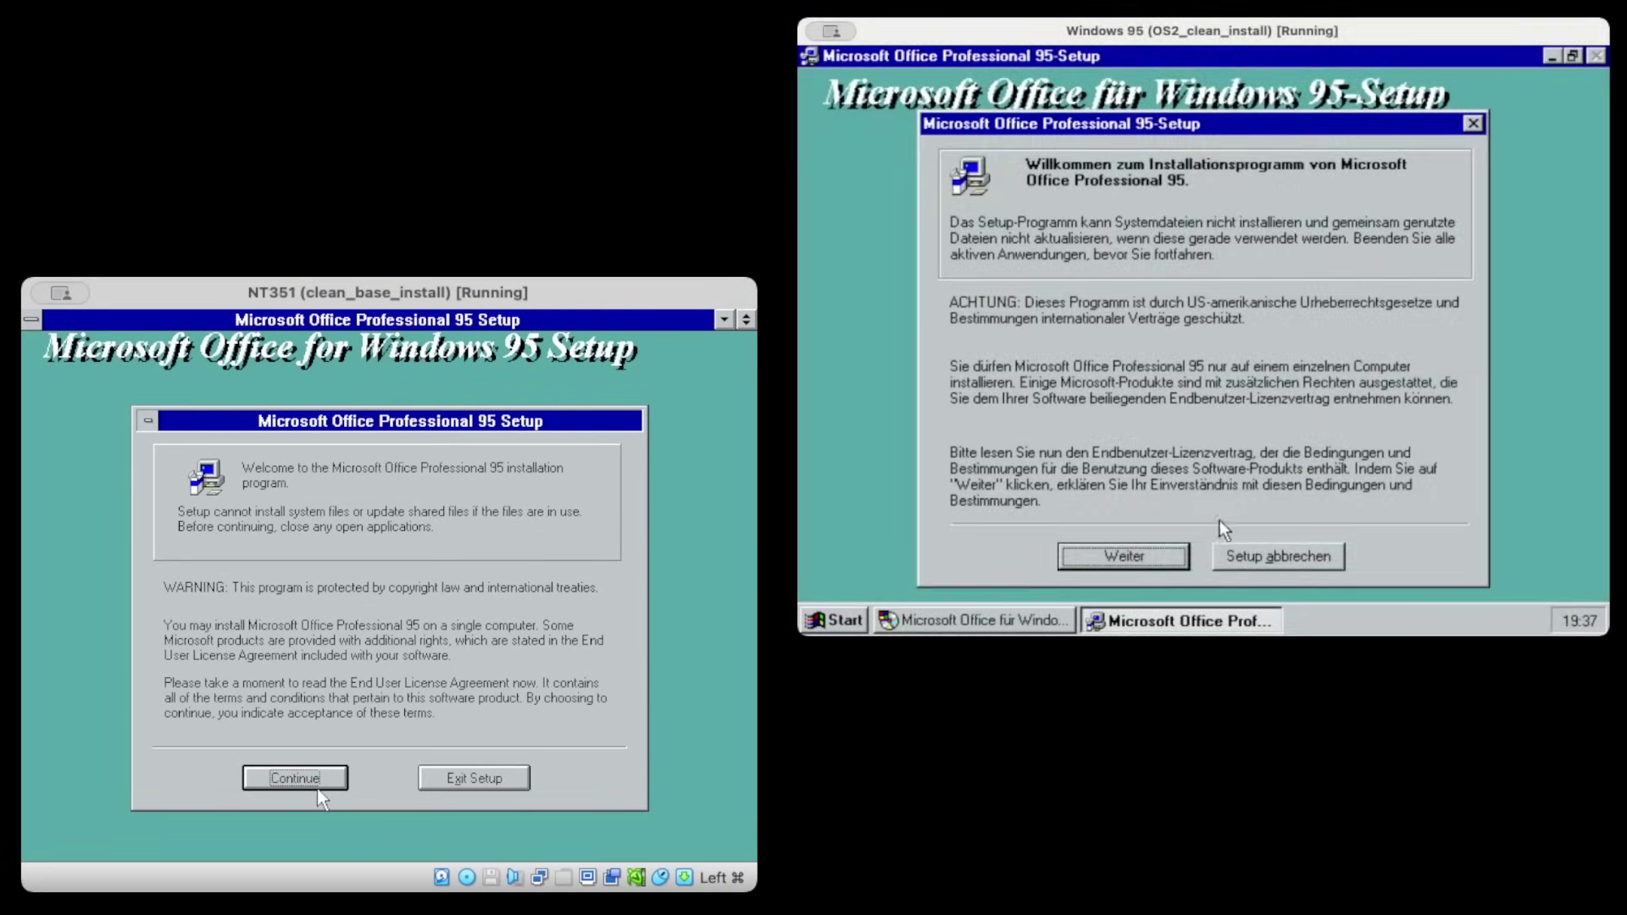
Continue past the welcome screen and confirm TPC as the name and organization details.
left_click(317, 789)
type("TPC")
key("Return")
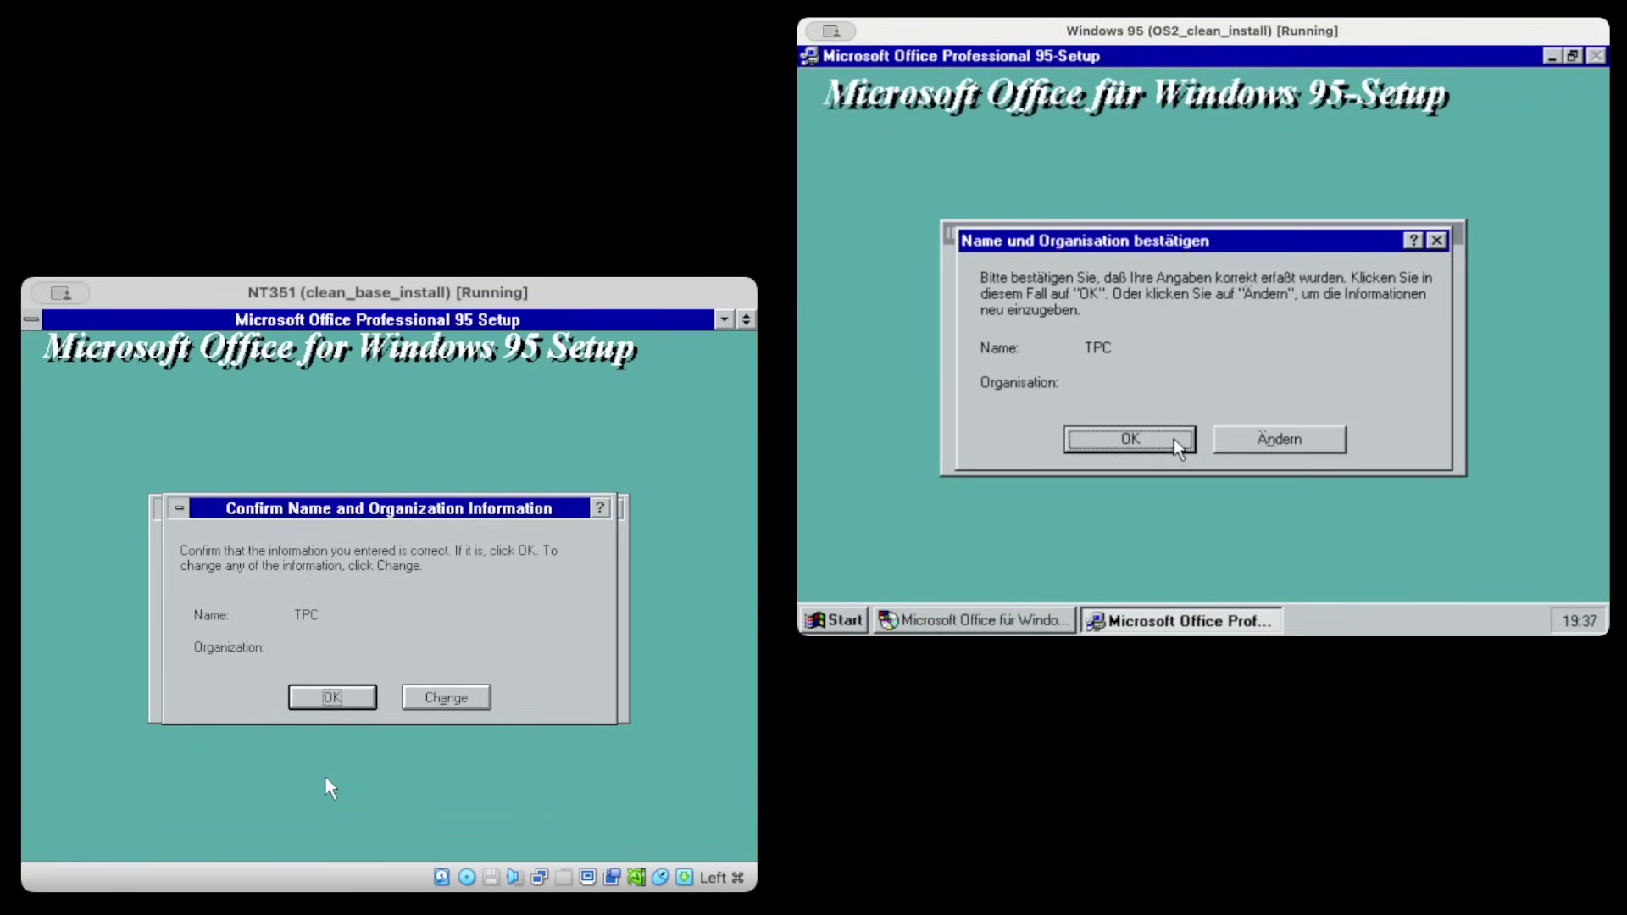
key("Return")
key("Return")
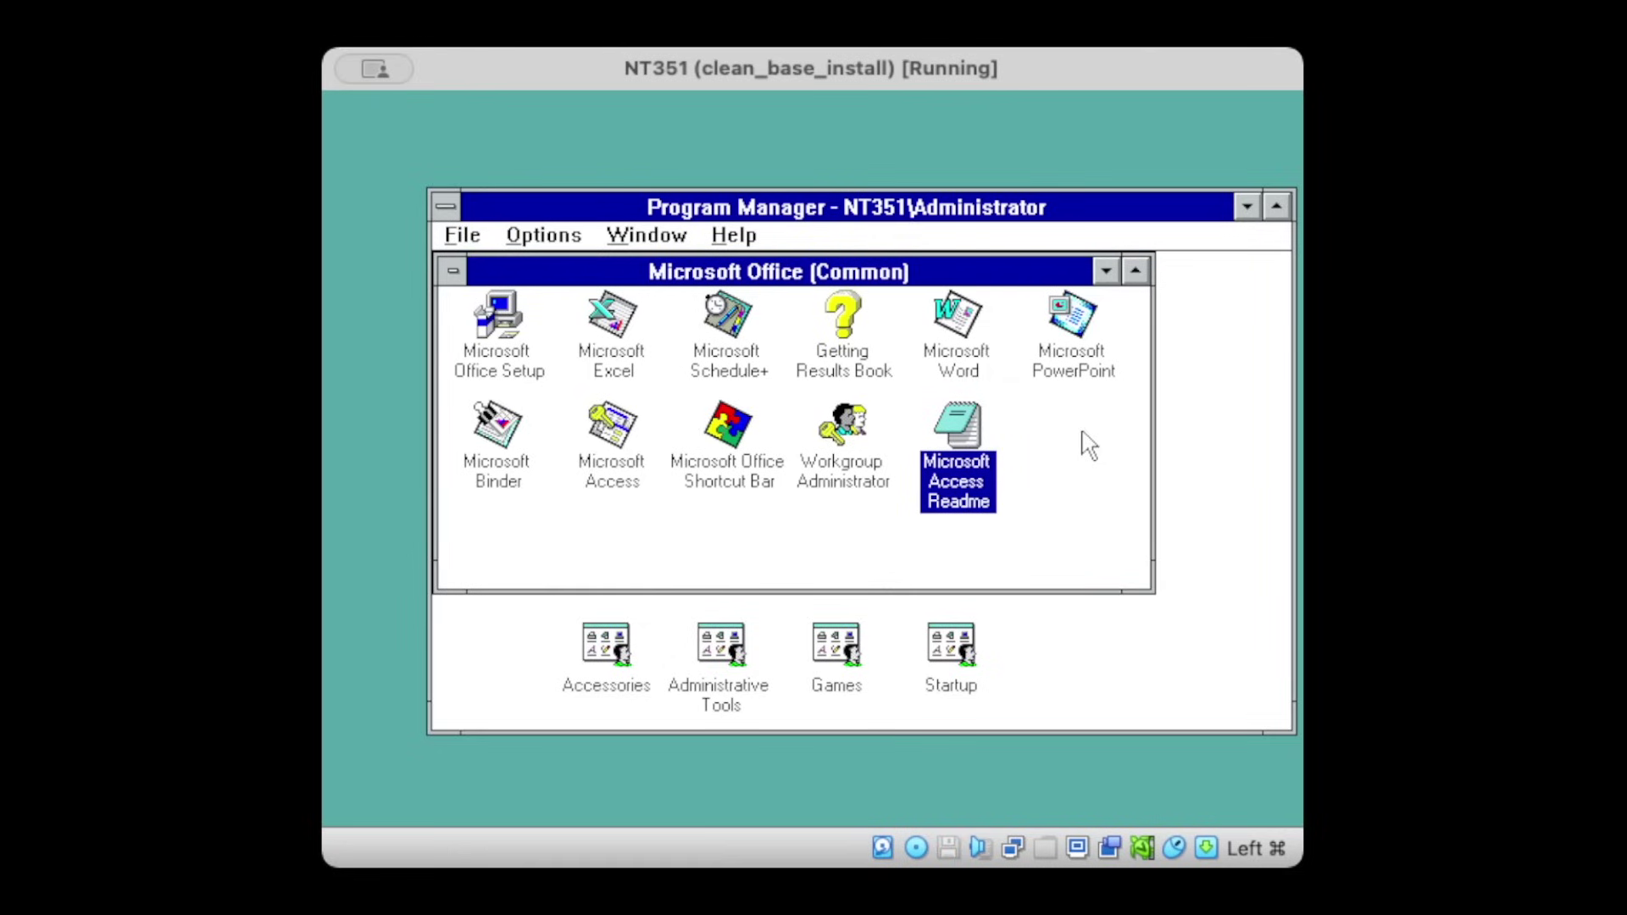
Launch Microsoft Word 95 with a blank document from the Microsoft Office group.
double_click(971, 317)
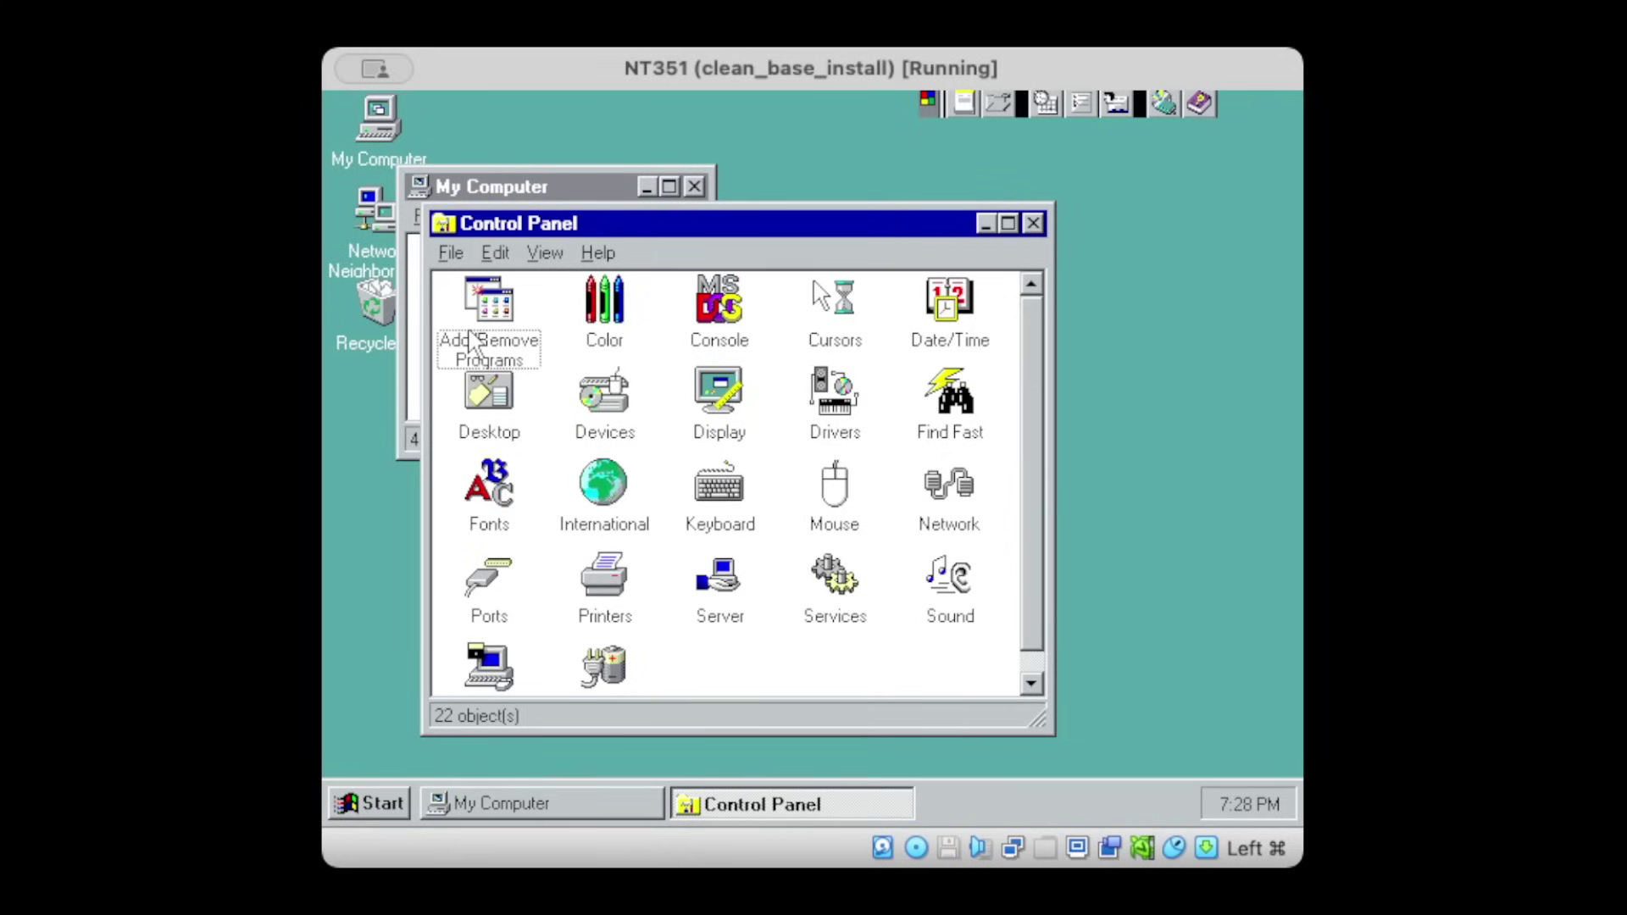
Open Add/Remove Programs and select Microsoft Office Professional in the list.
double_click(479, 317)
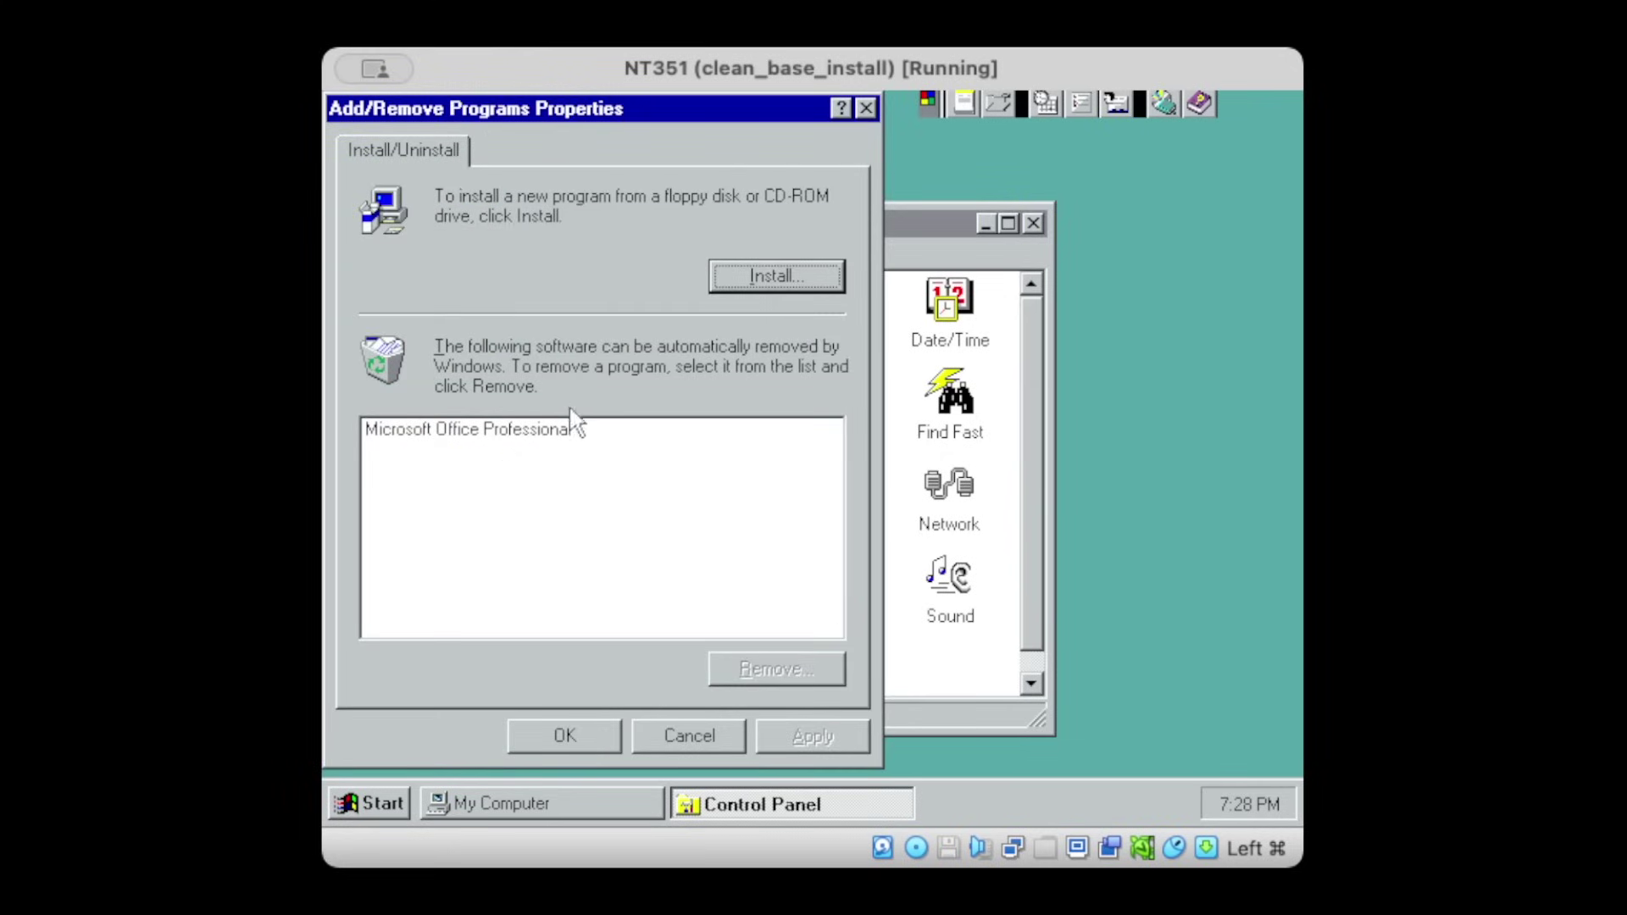
left_click(610, 438)
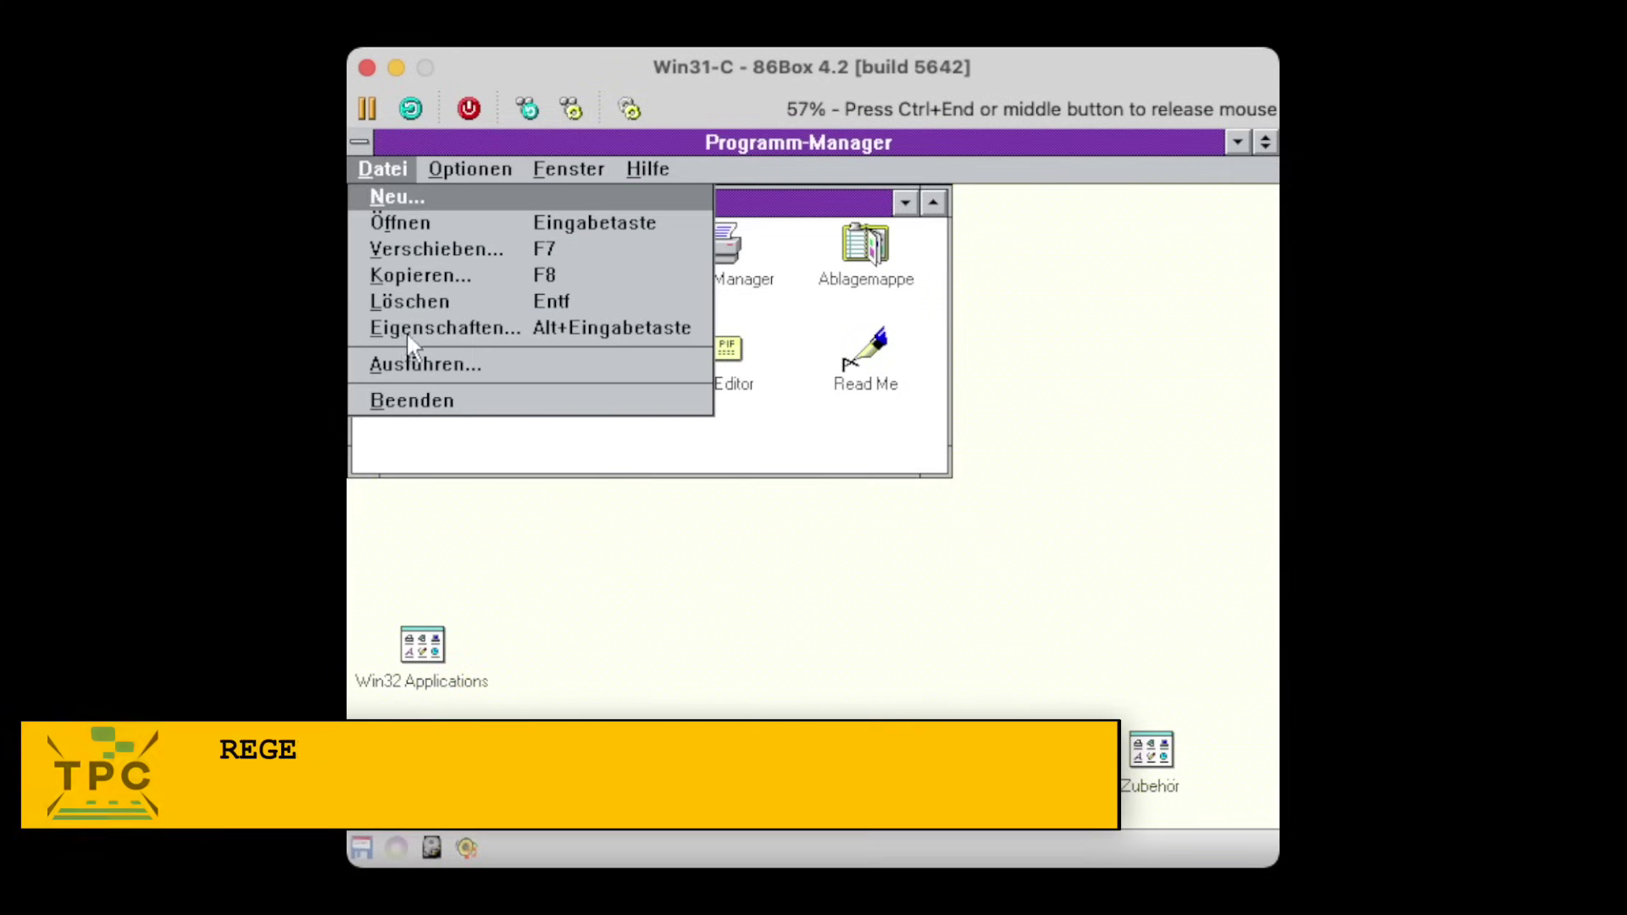
Run regedit from Datei > Ausführen and maximize the Registrier-Editor window.
left_click(452, 366)
type("reged")
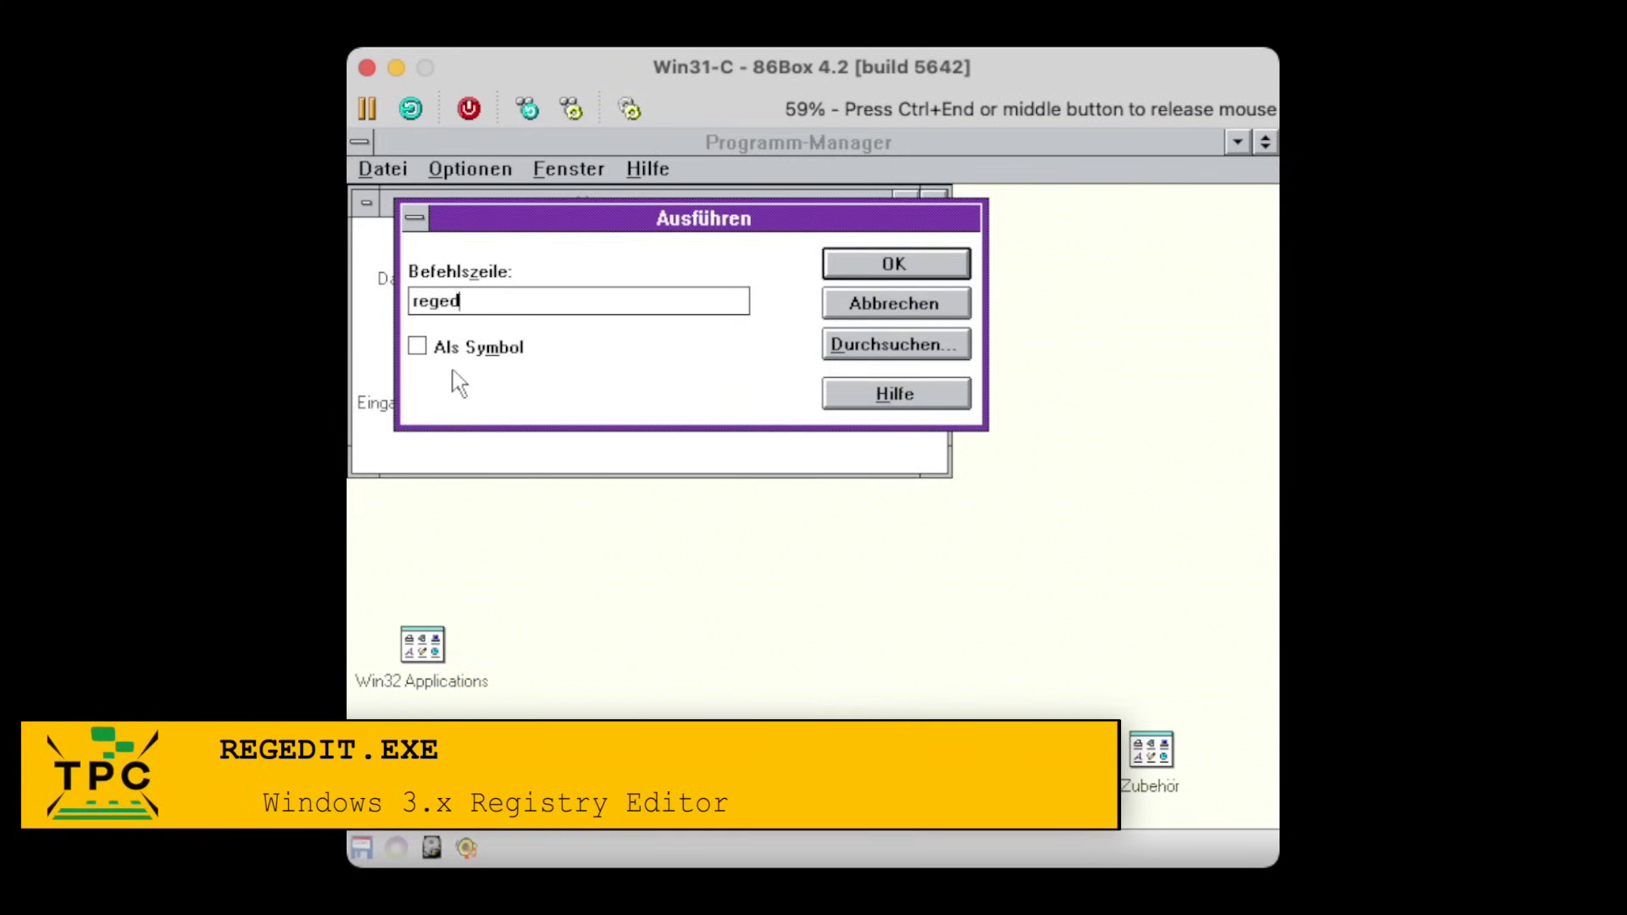
type("it")
key("Return")
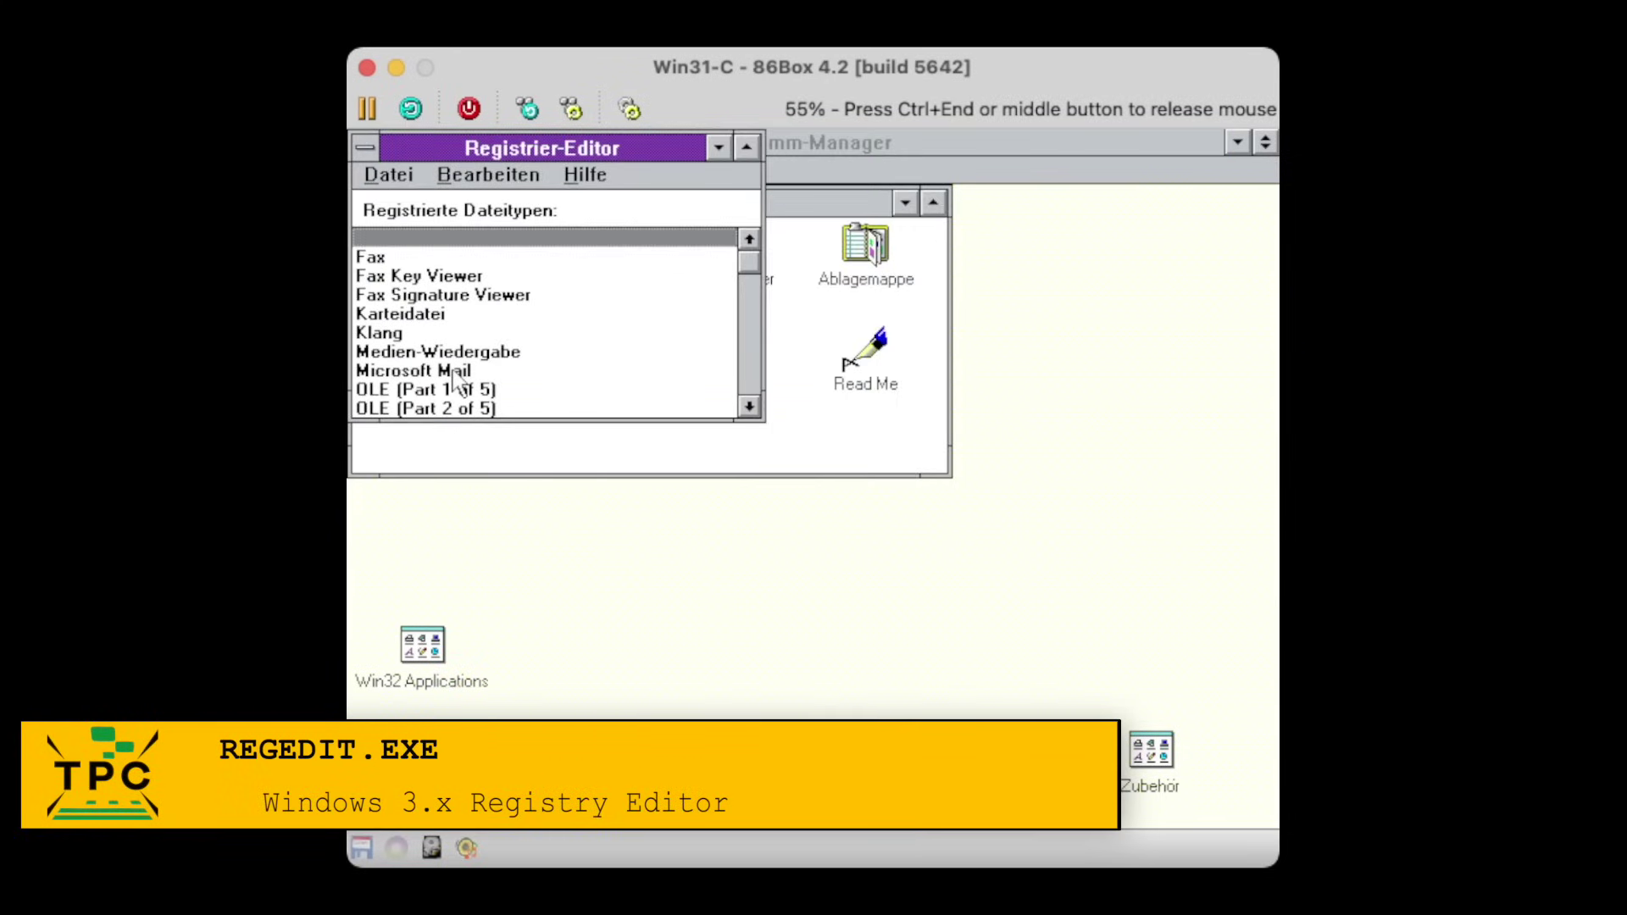
double_click(658, 150)
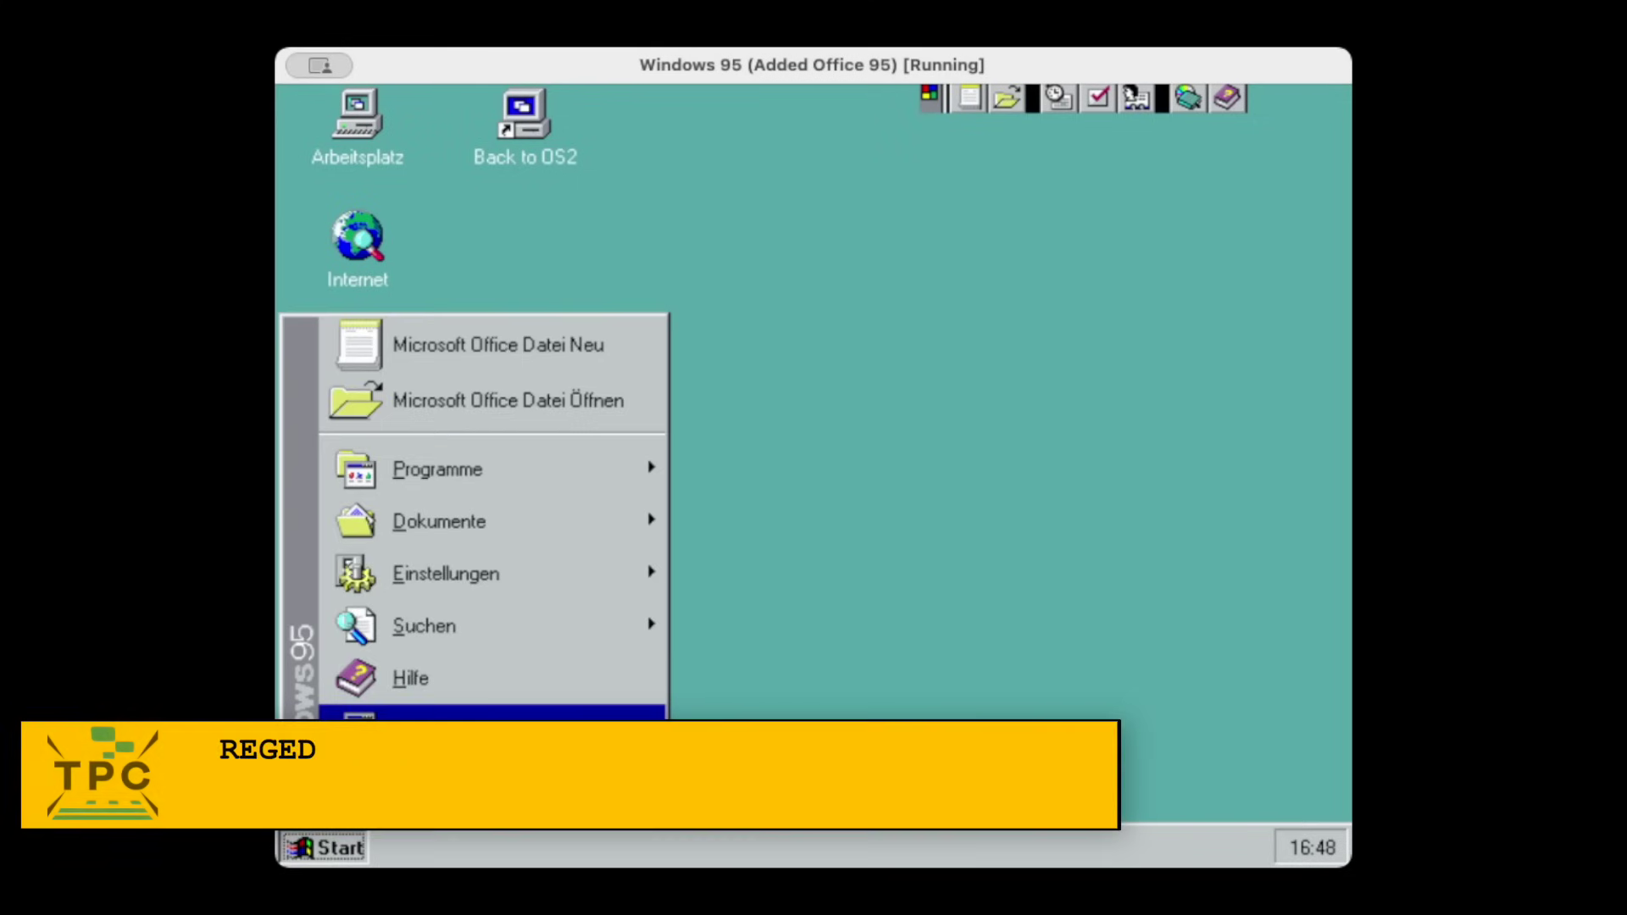
Run regedit on the Windows 95 VM and maximize the Registry Editor.
key("Return")
type("re")
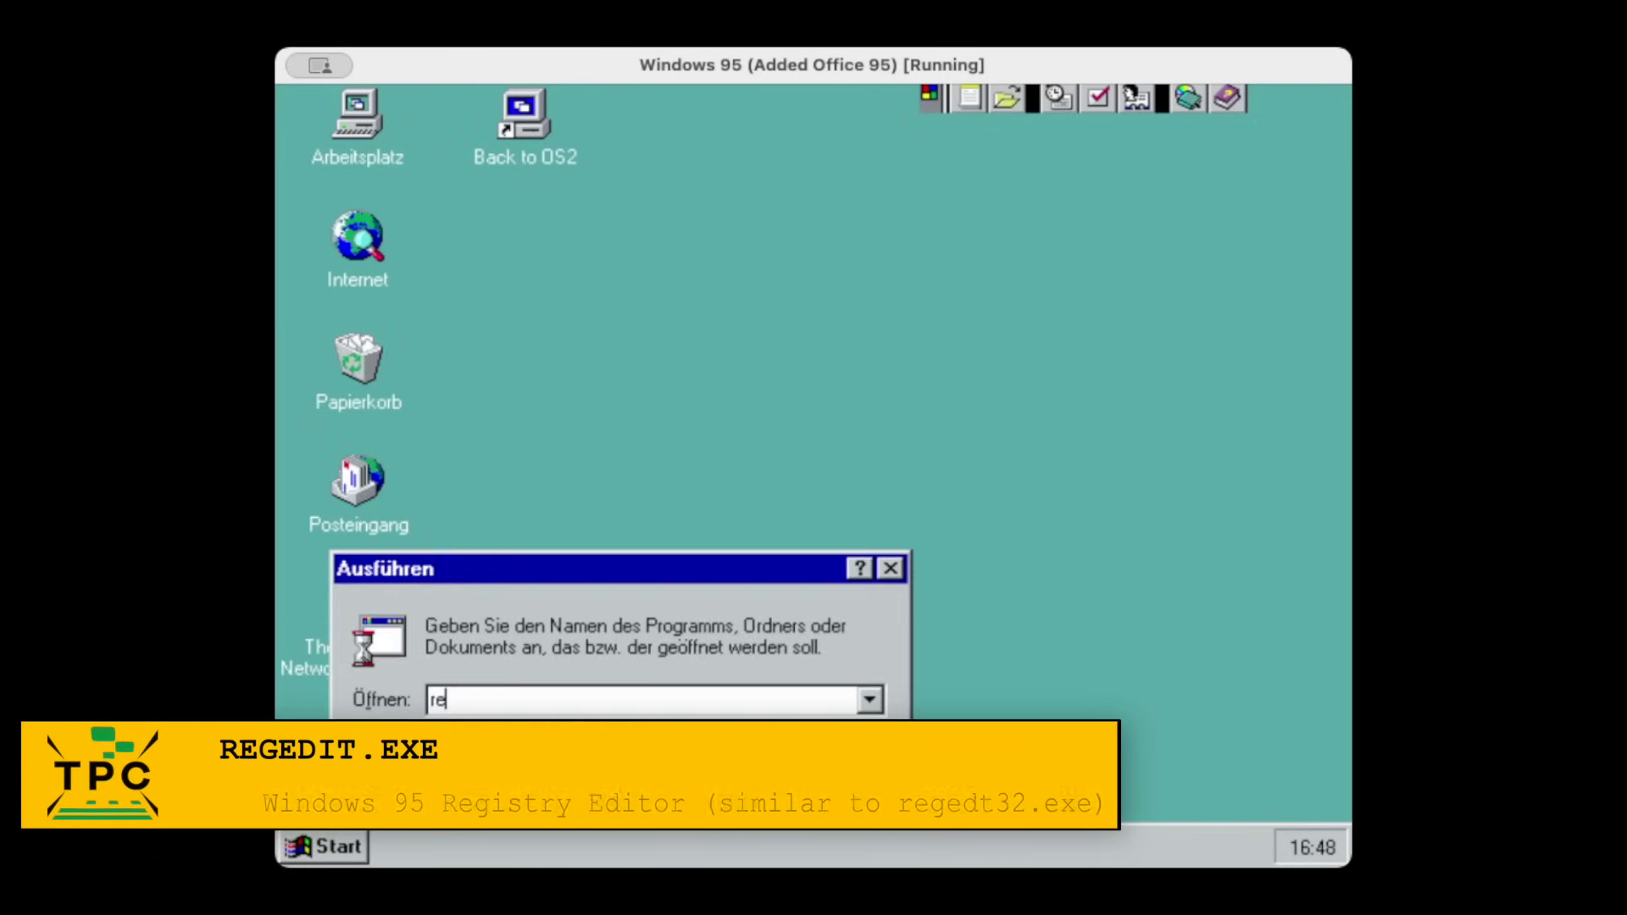
type("gedit")
key("Return")
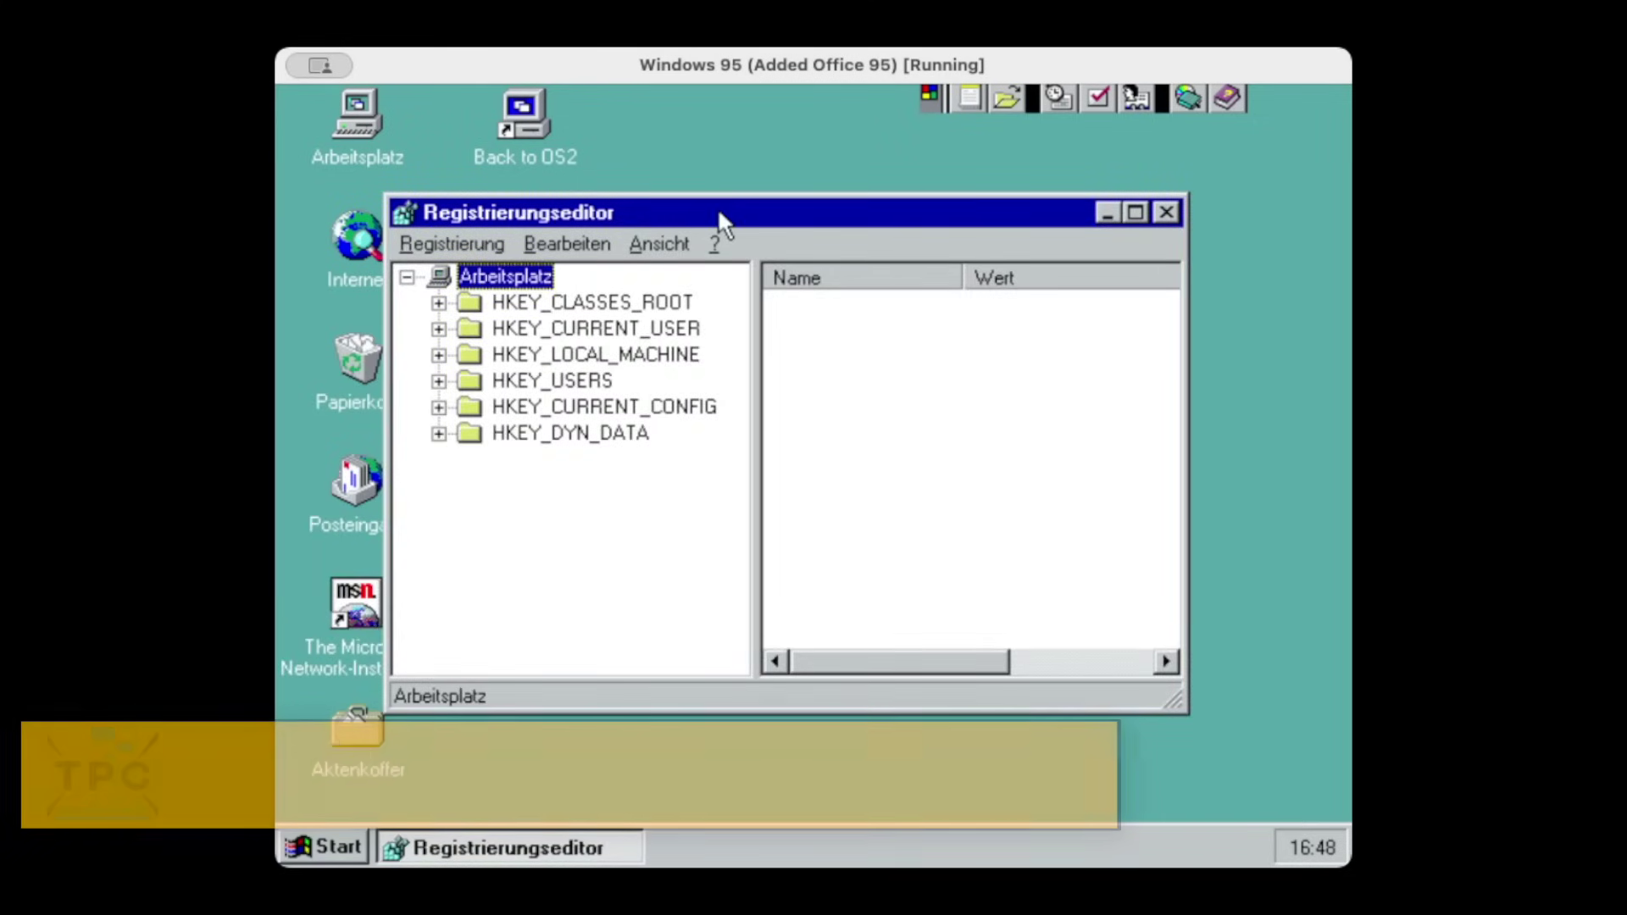
double_click(675, 214)
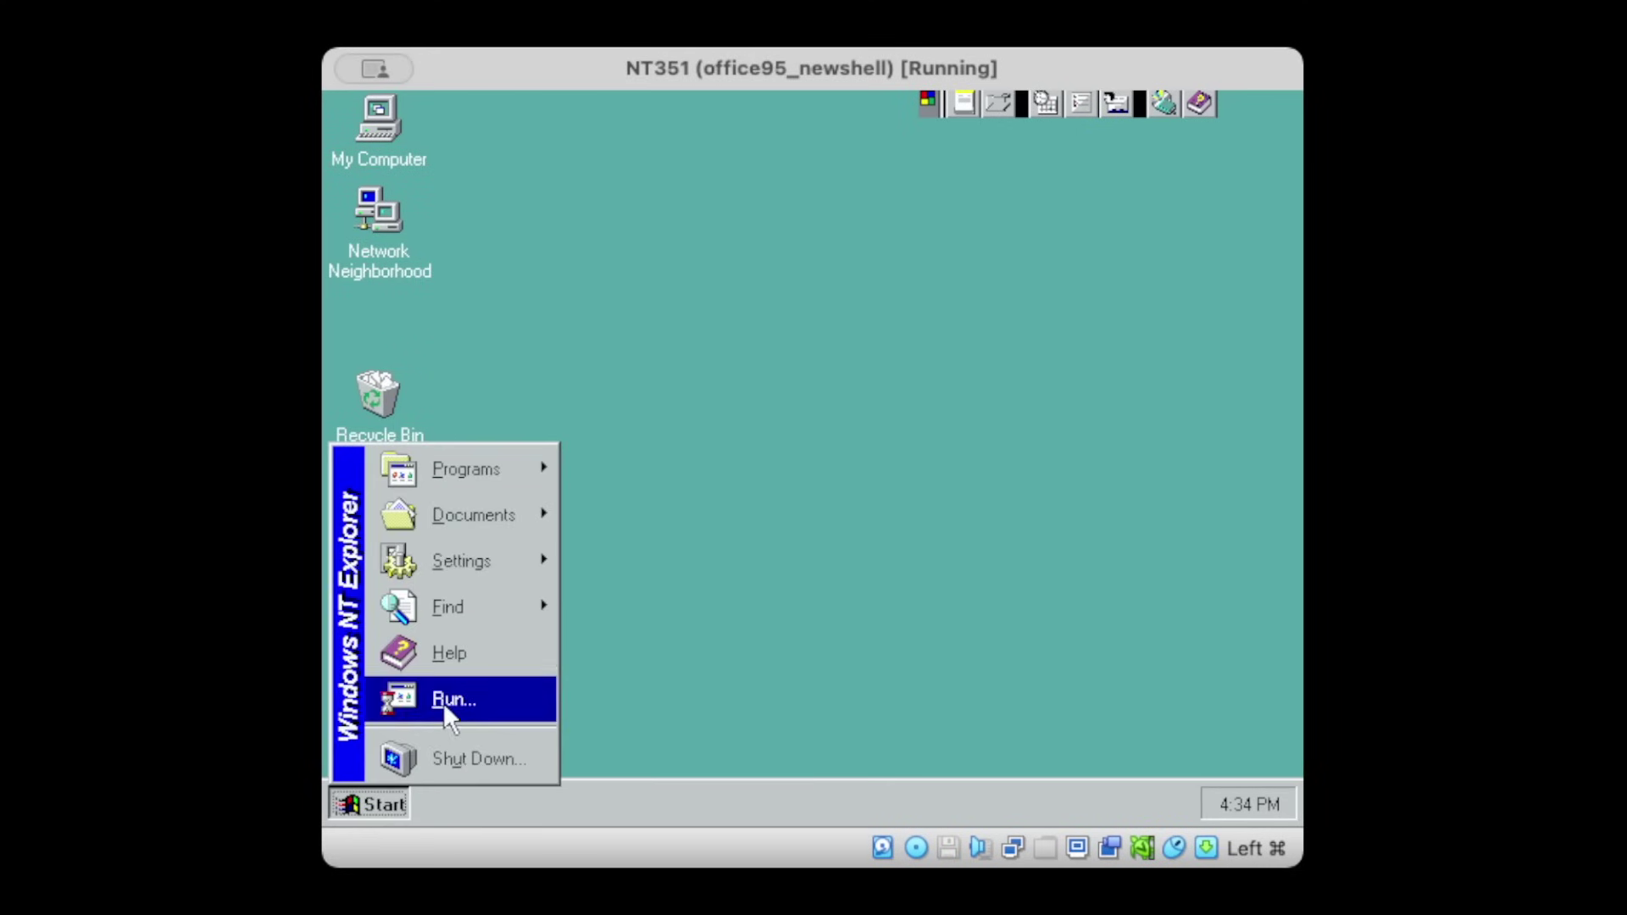
On NT 3.51, run regedit and scroll to the Microsoft Excel file types.
left_click(444, 703)
type("eg")
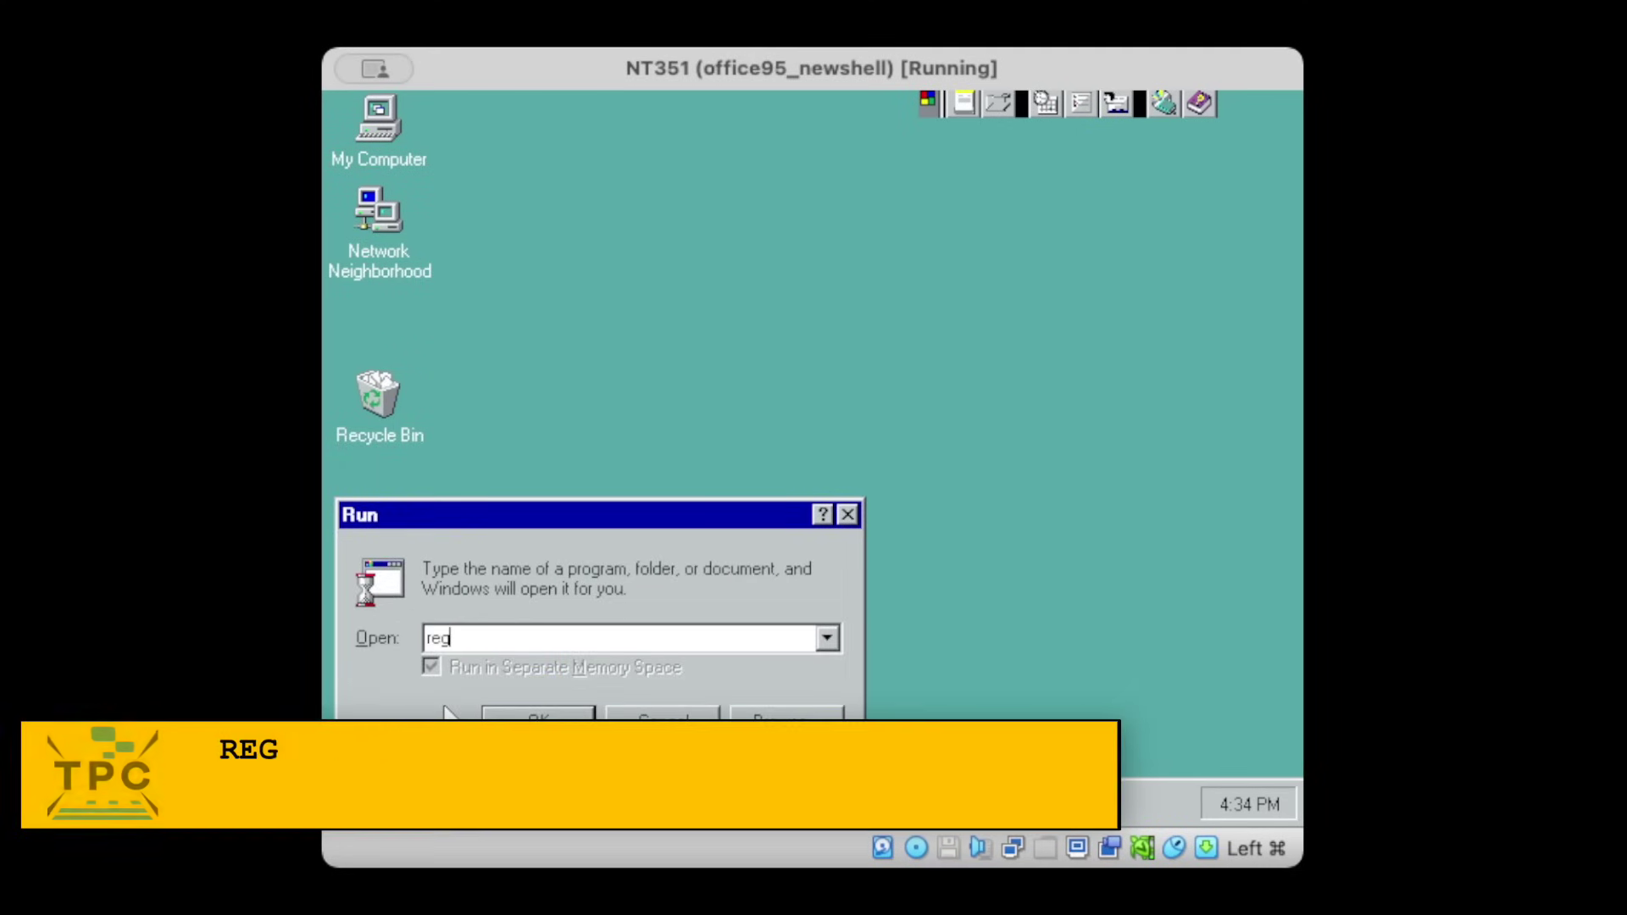
type("edit")
key("Return")
left_click_drag(748, 222, 758, 327)
left_click(759, 331)
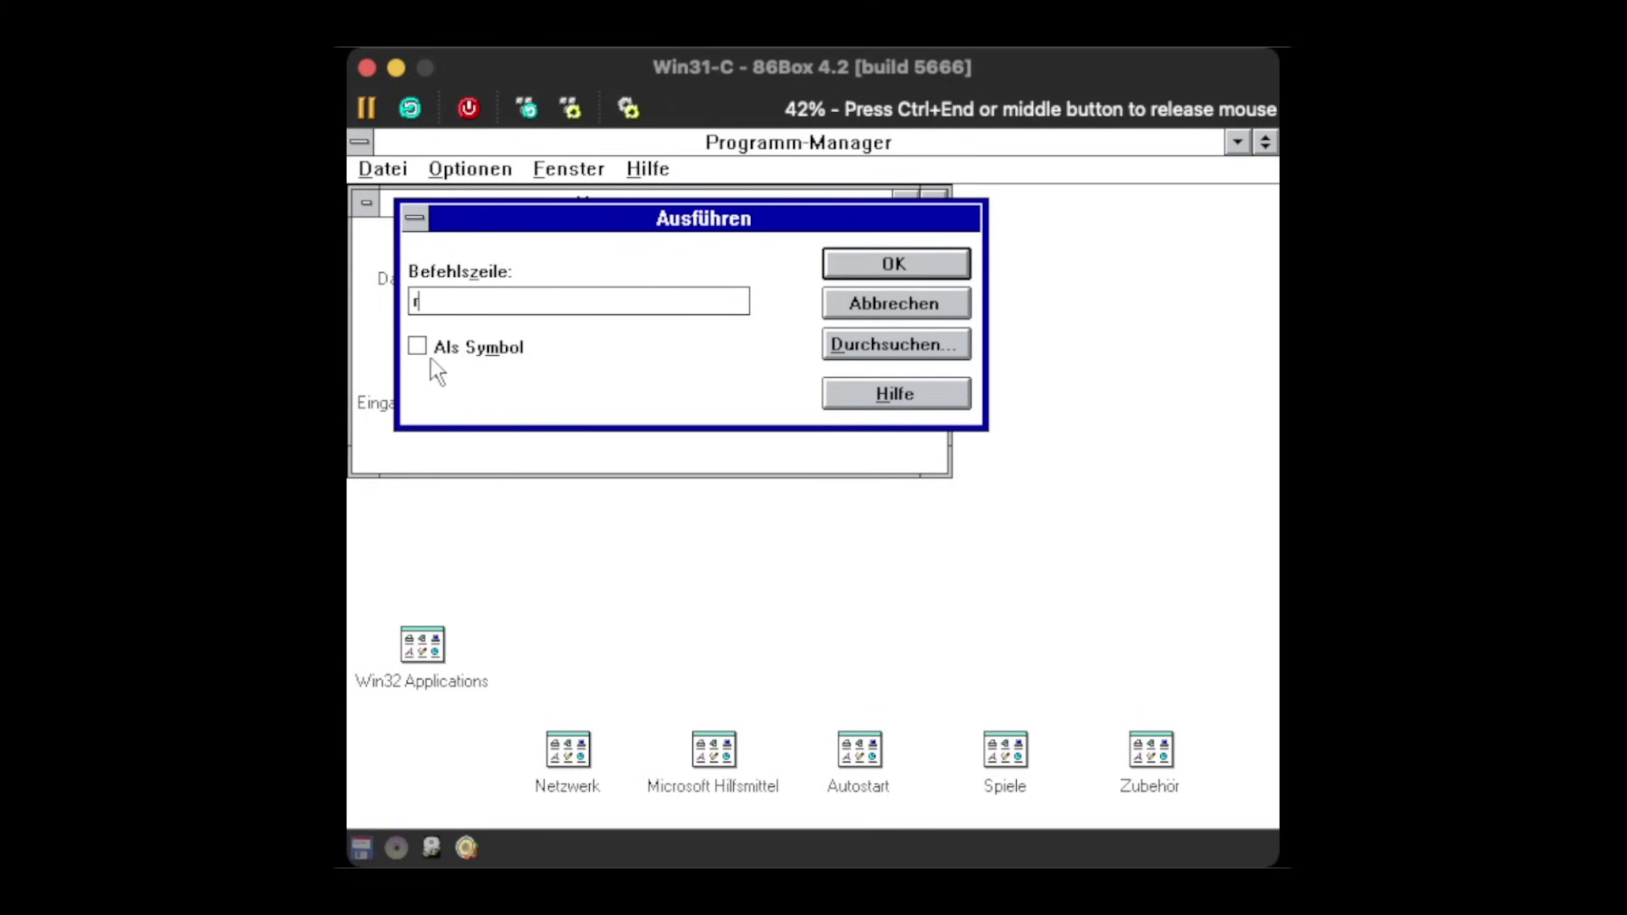
type("eg")
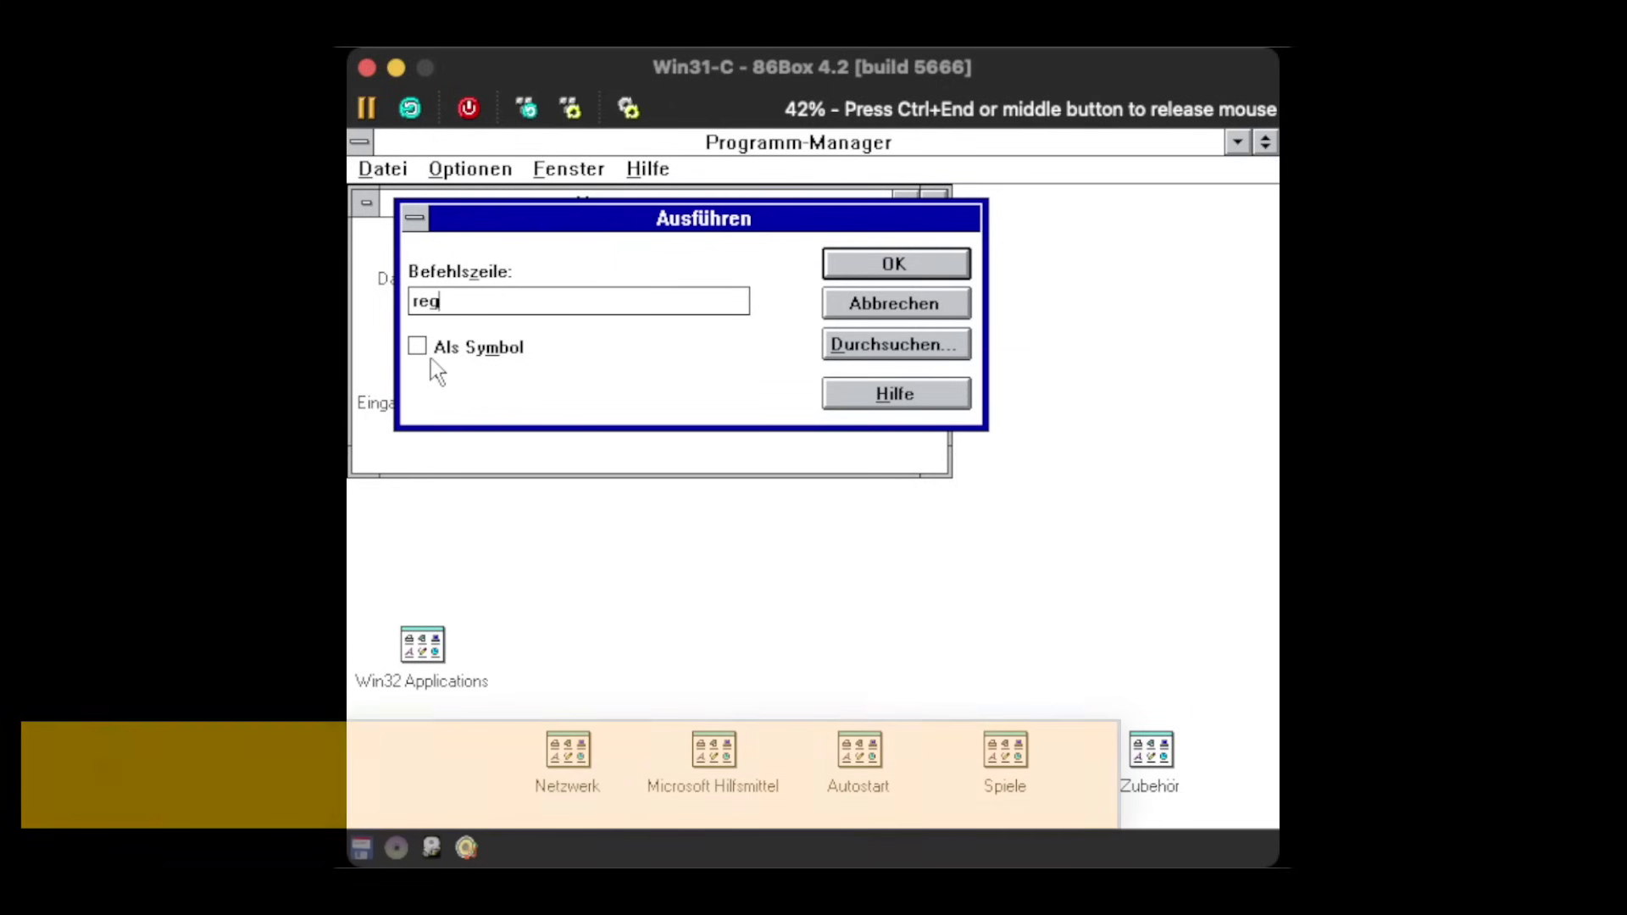
type("edit /v")
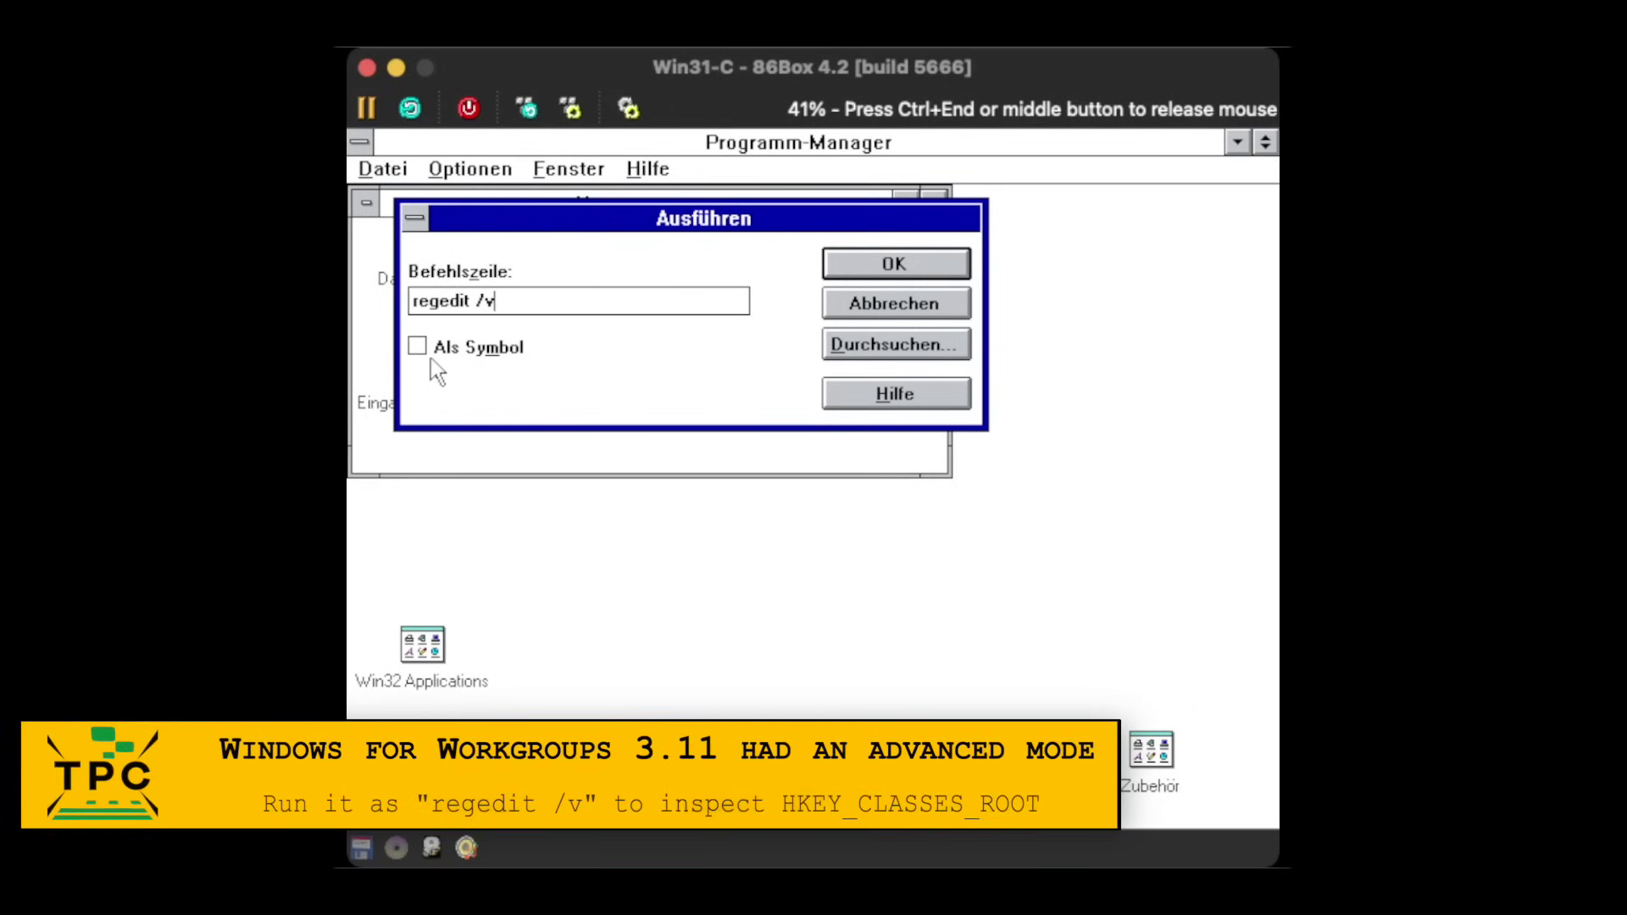
Run regedit /v and page down through the OLE interface, moniker and proxy entries.
key("Return")
left_click(1267, 346)
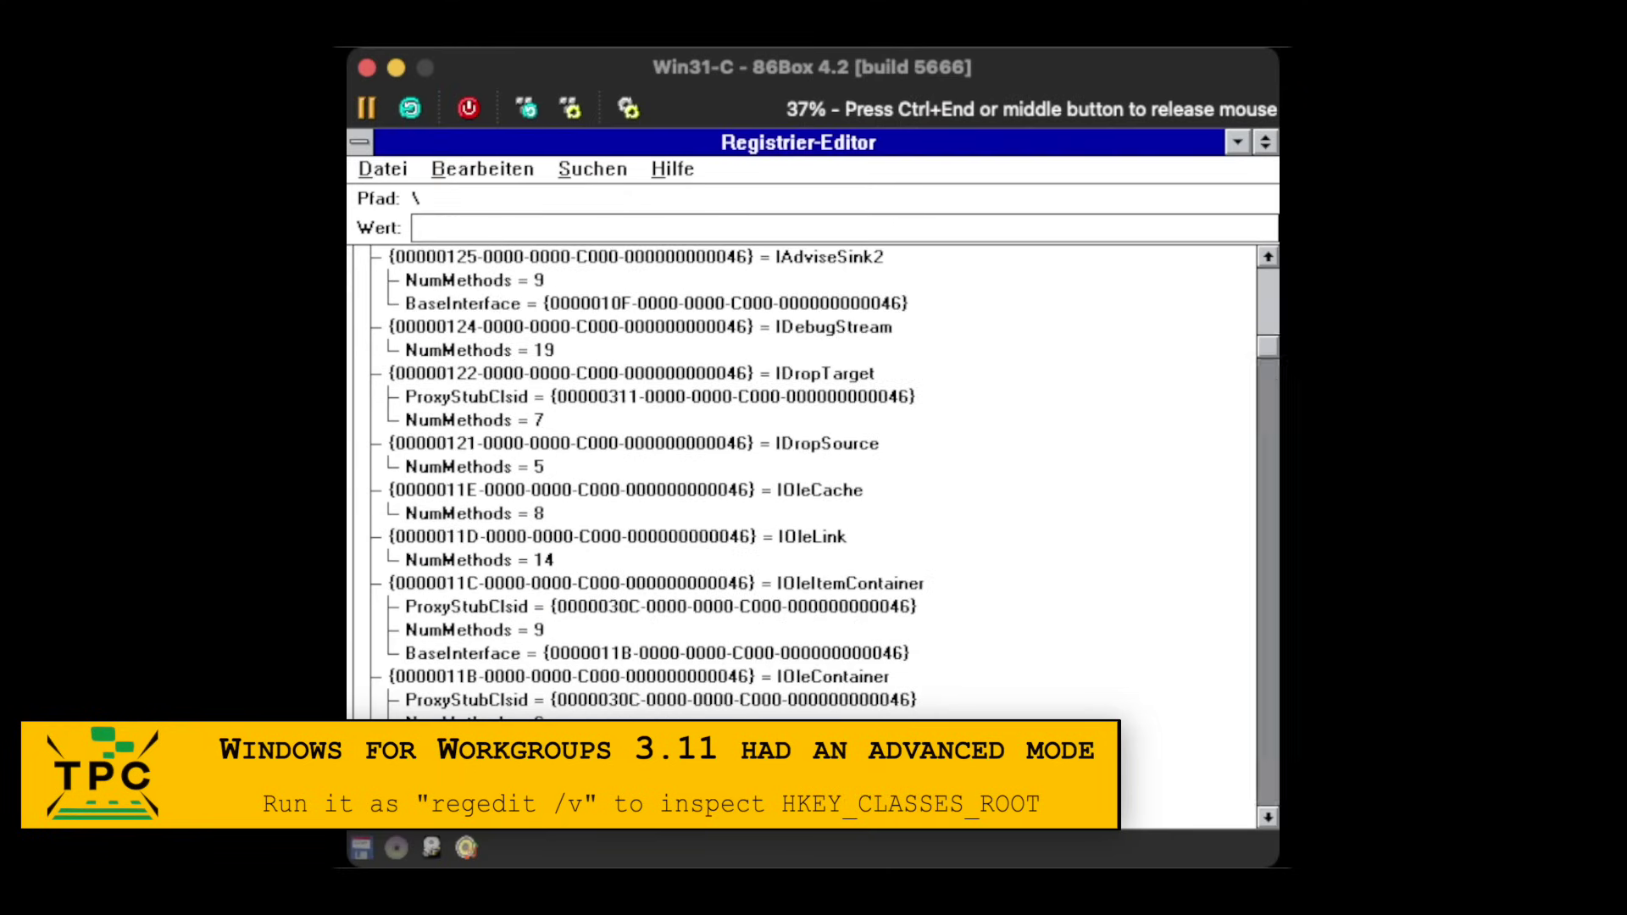
left_click(1267, 346)
left_click(1268, 483)
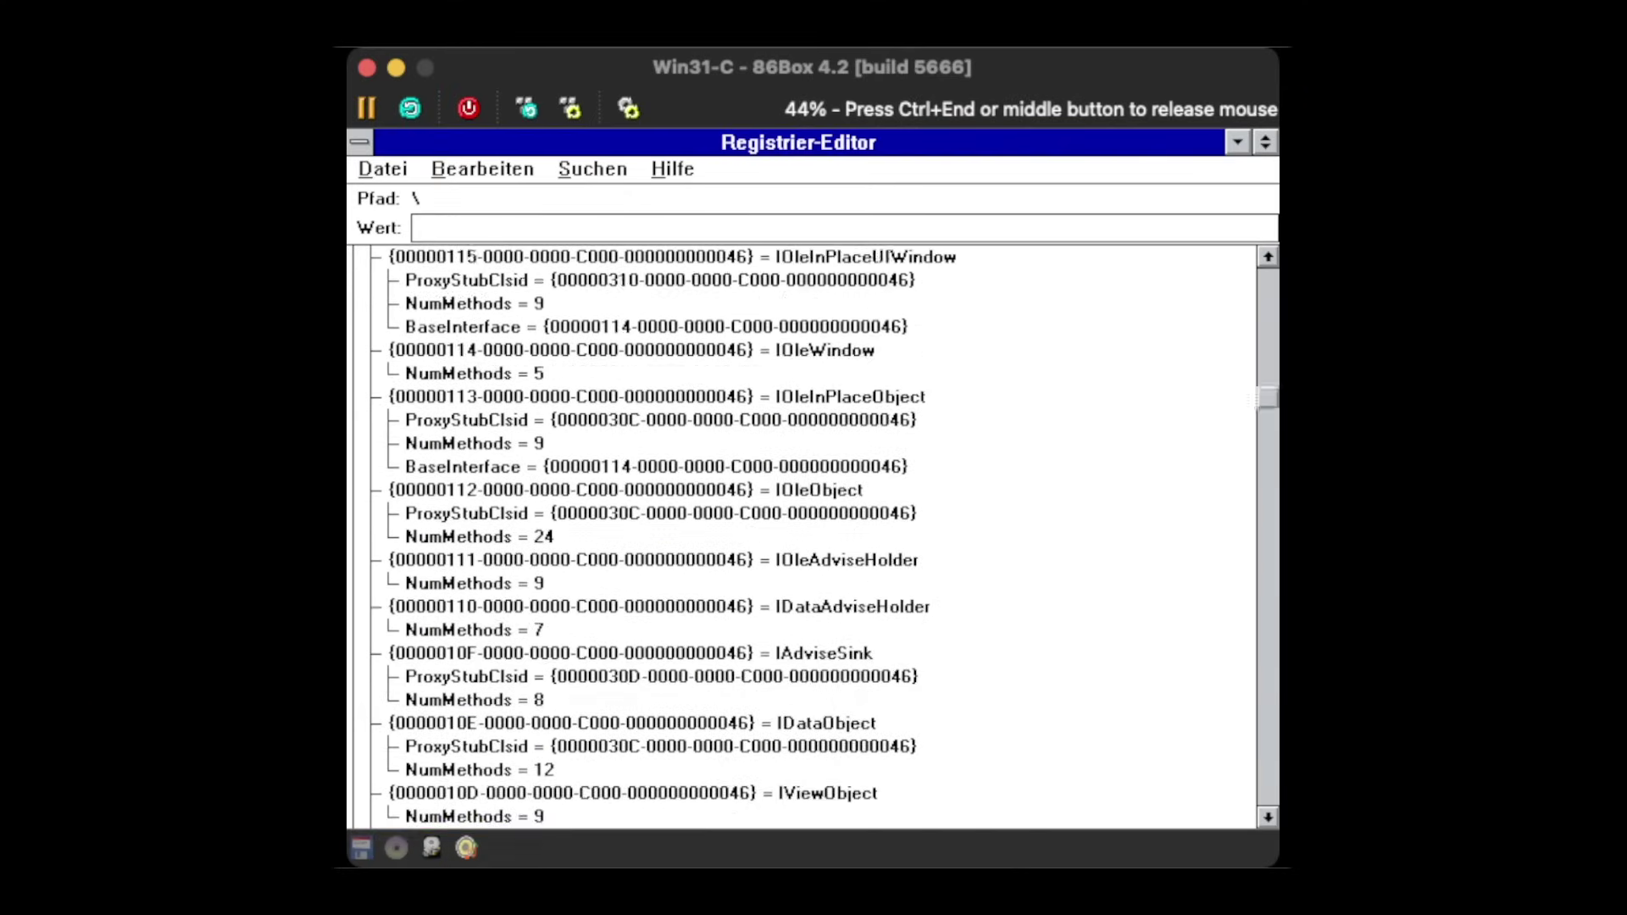
left_click(1267, 483)
left_click(1256, 641)
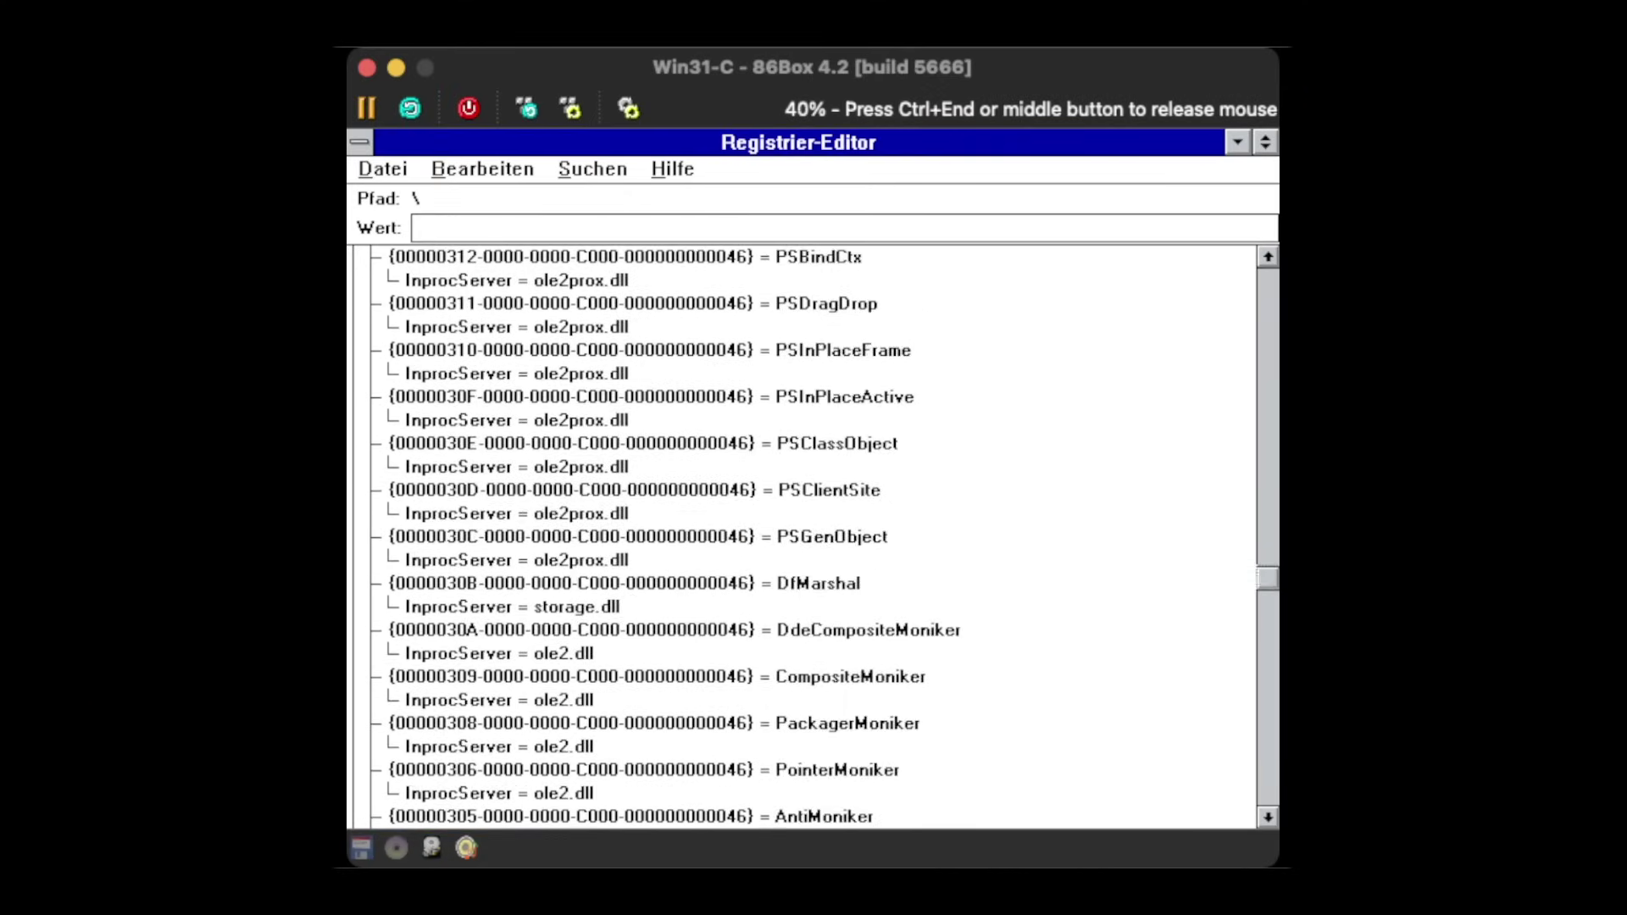
left_click(1257, 642)
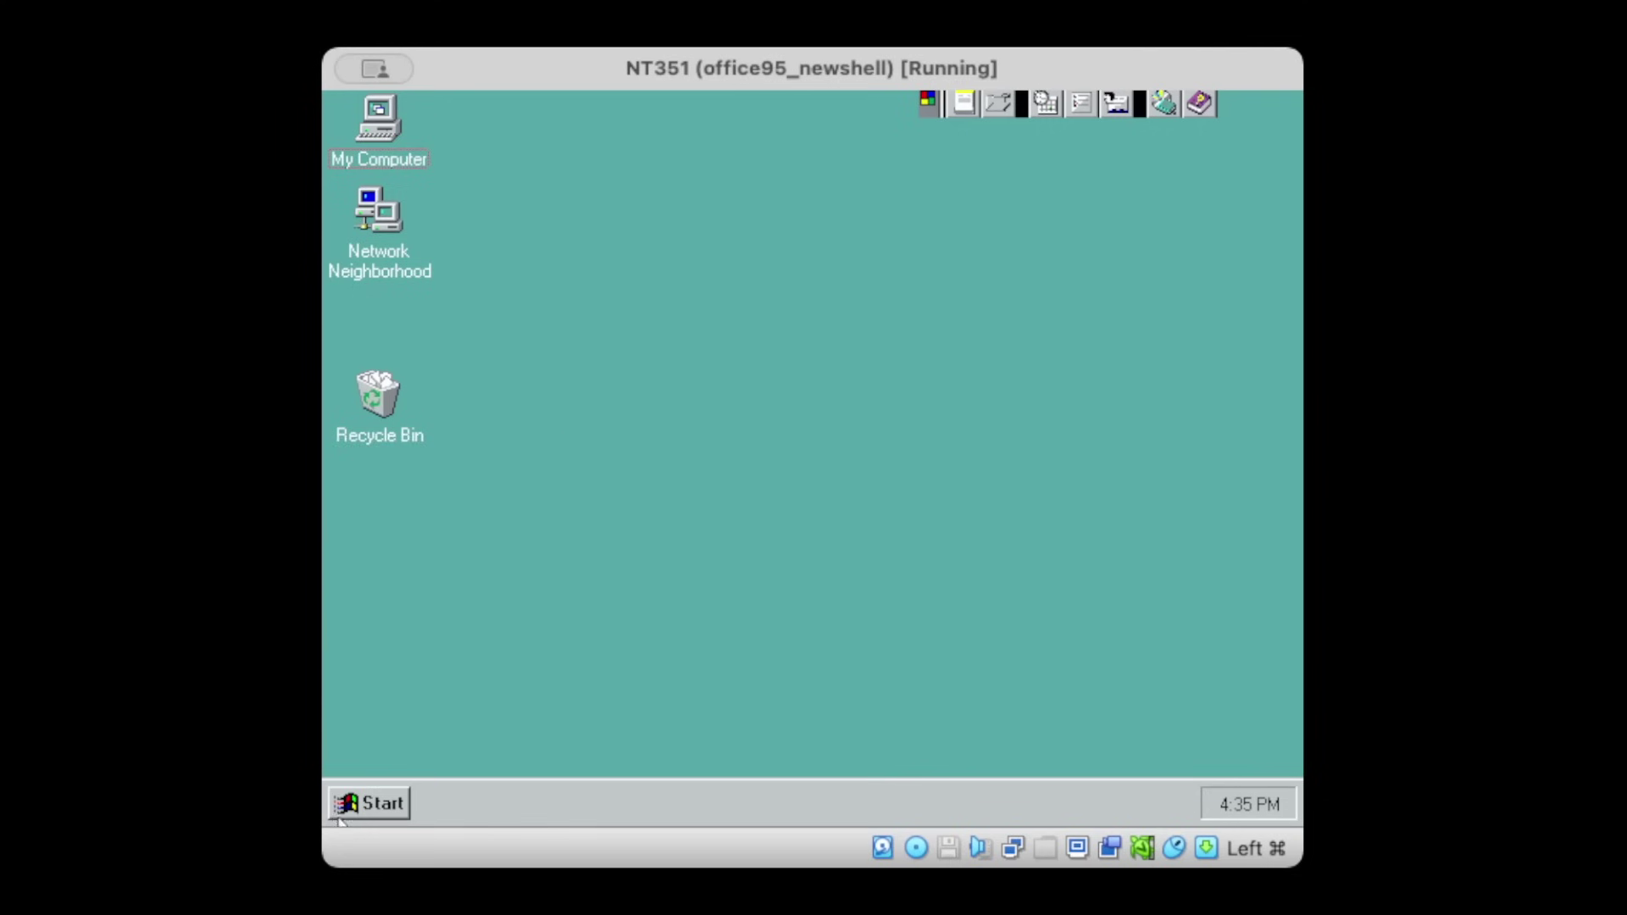
Run regedt32 and maximize it and its HKEY_LOCAL_MACHINE window.
left_click(376, 801)
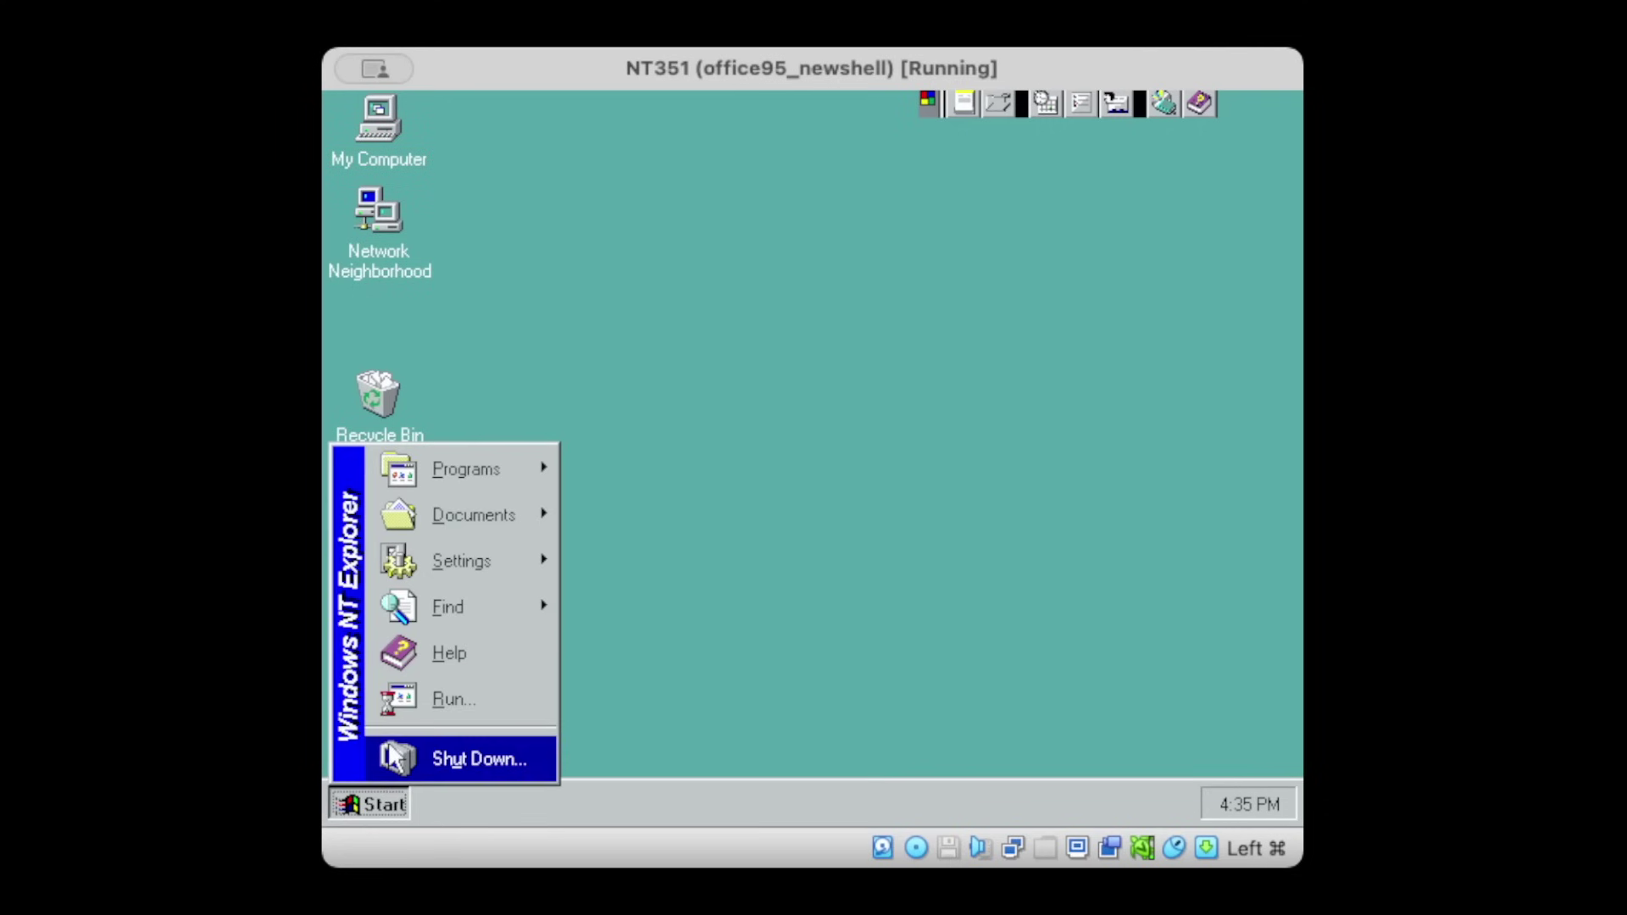
left_click(465, 716)
type("regedt")
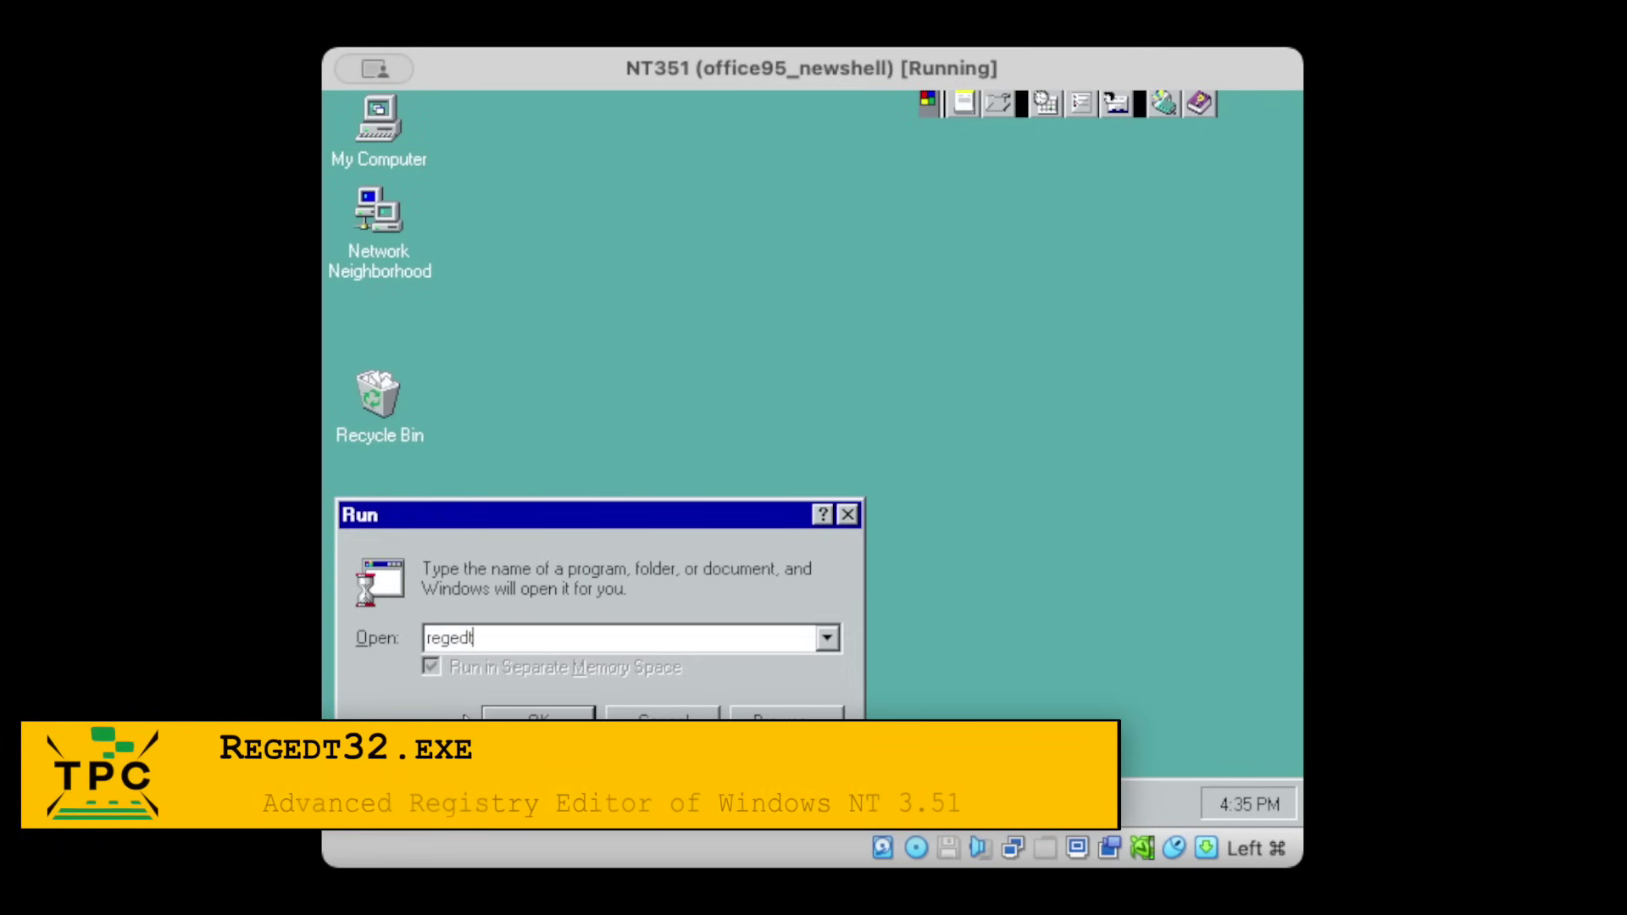
type("32")
key("Return")
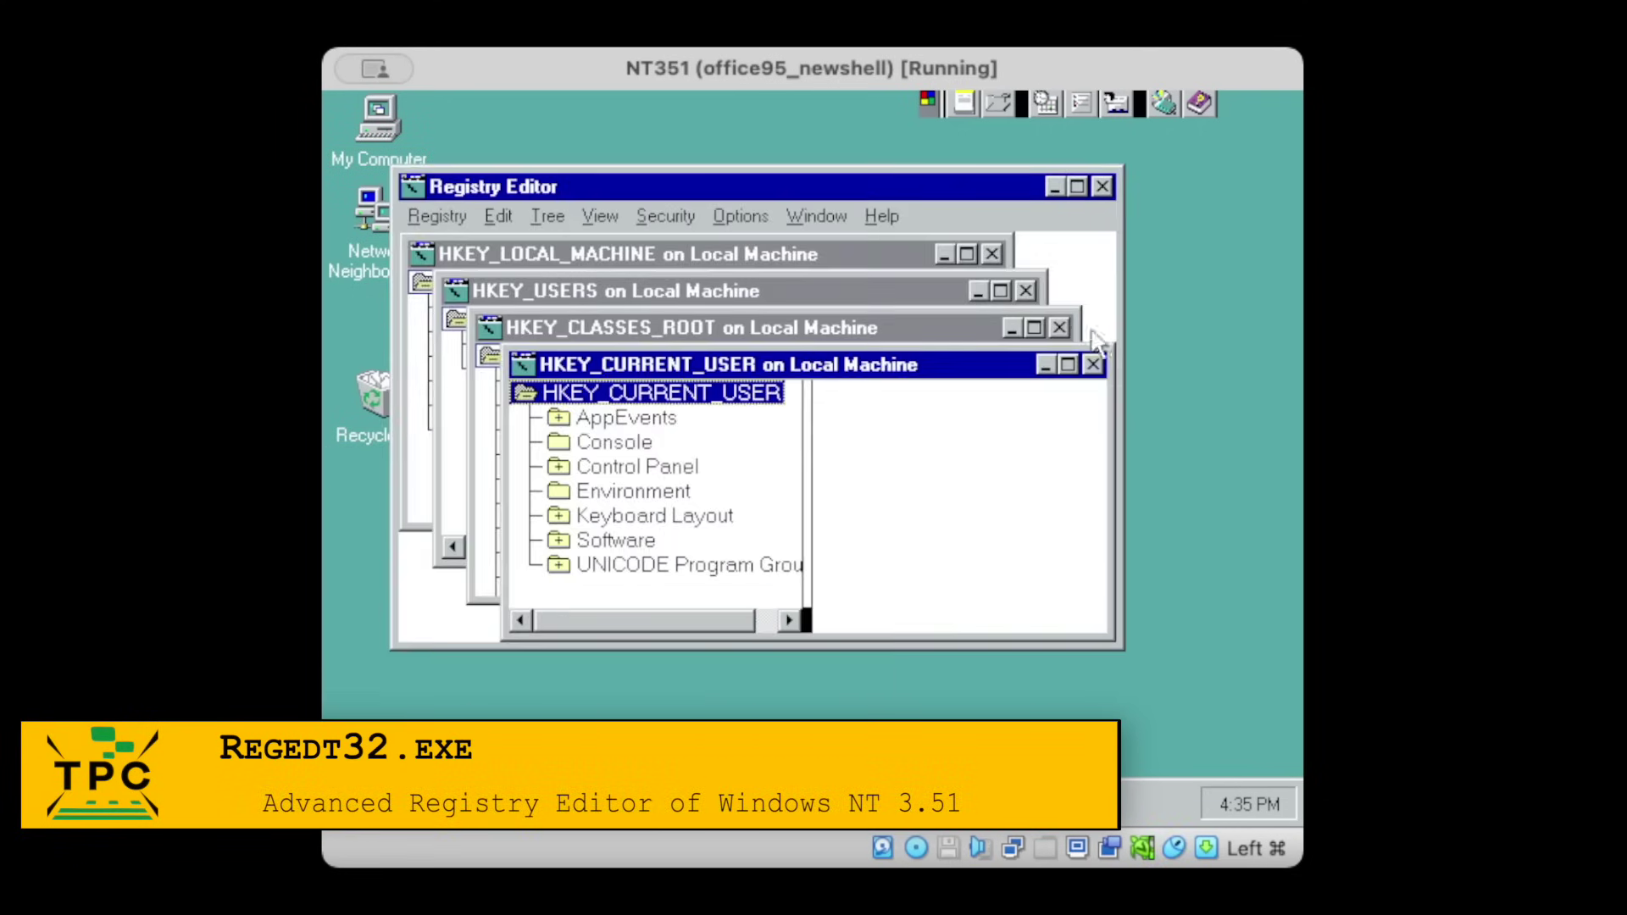
left_click(1075, 187)
left_click(343, 419)
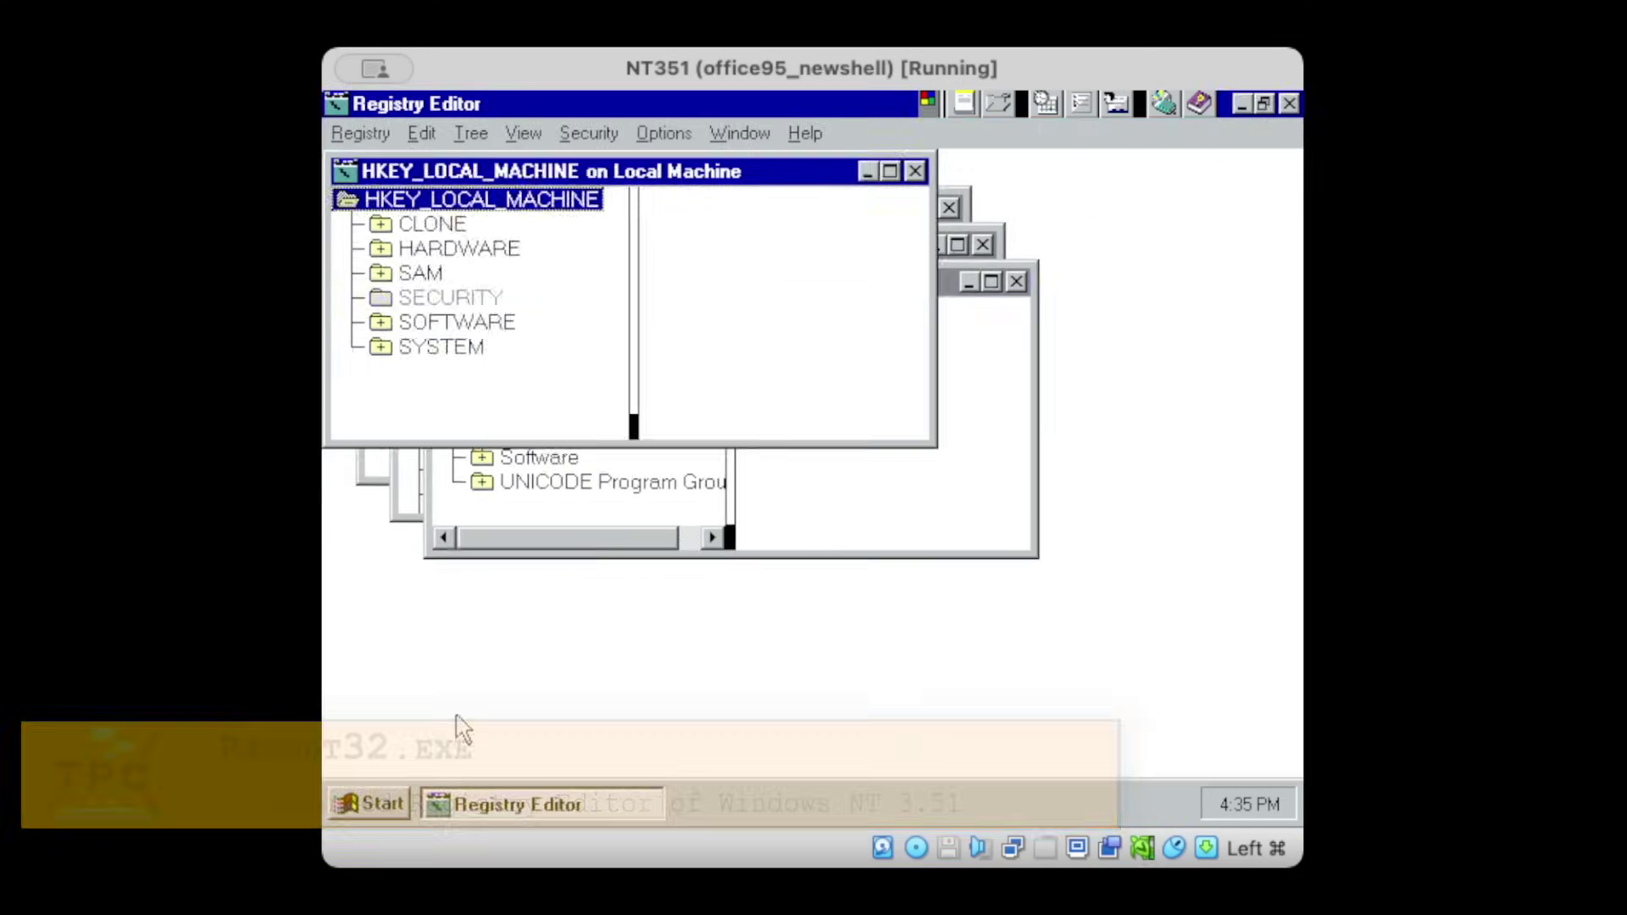
double_click(653, 185)
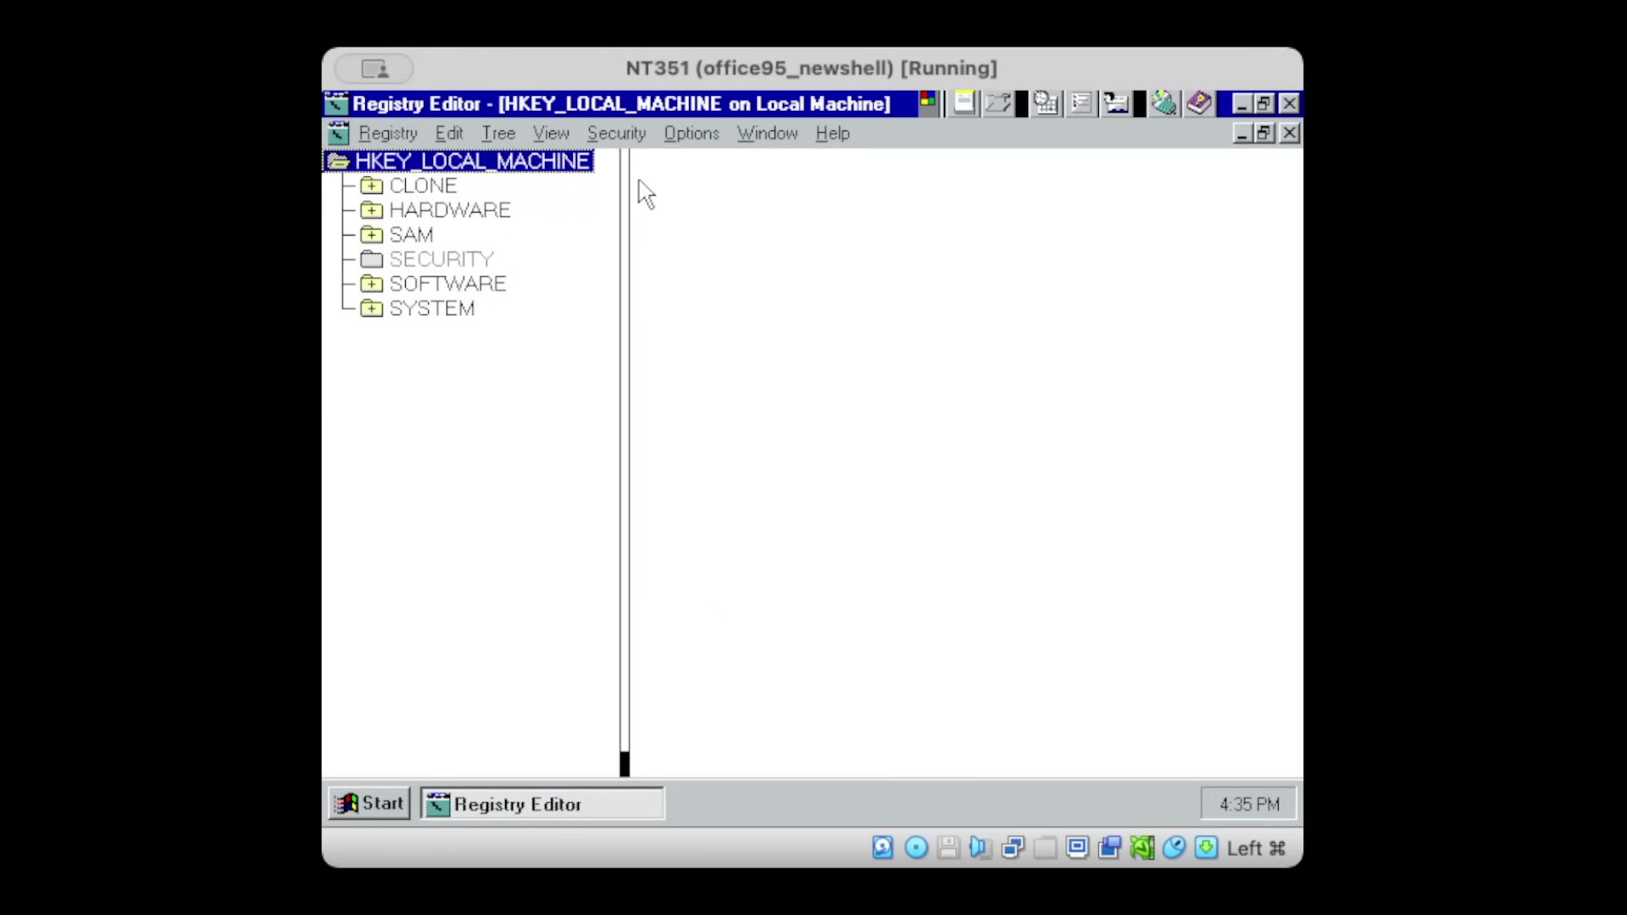
Expand SOFTWARE\Microsoft\Windows\CurrentVersion\Uninstall and select the MSOffice key.
double_click(424, 286)
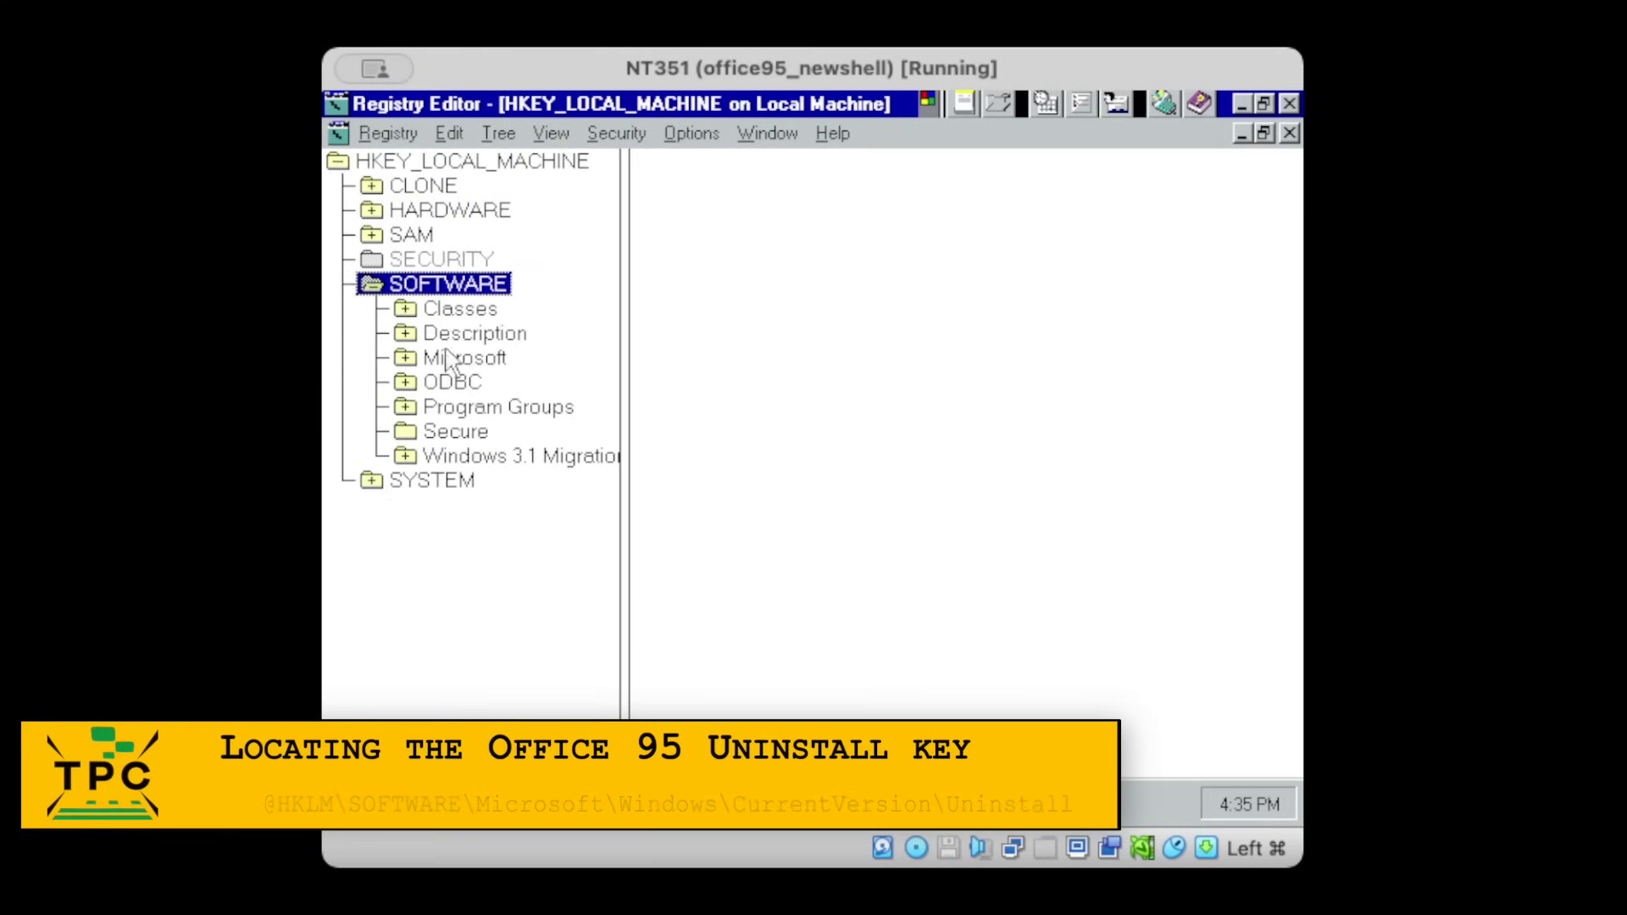
double_click(482, 361)
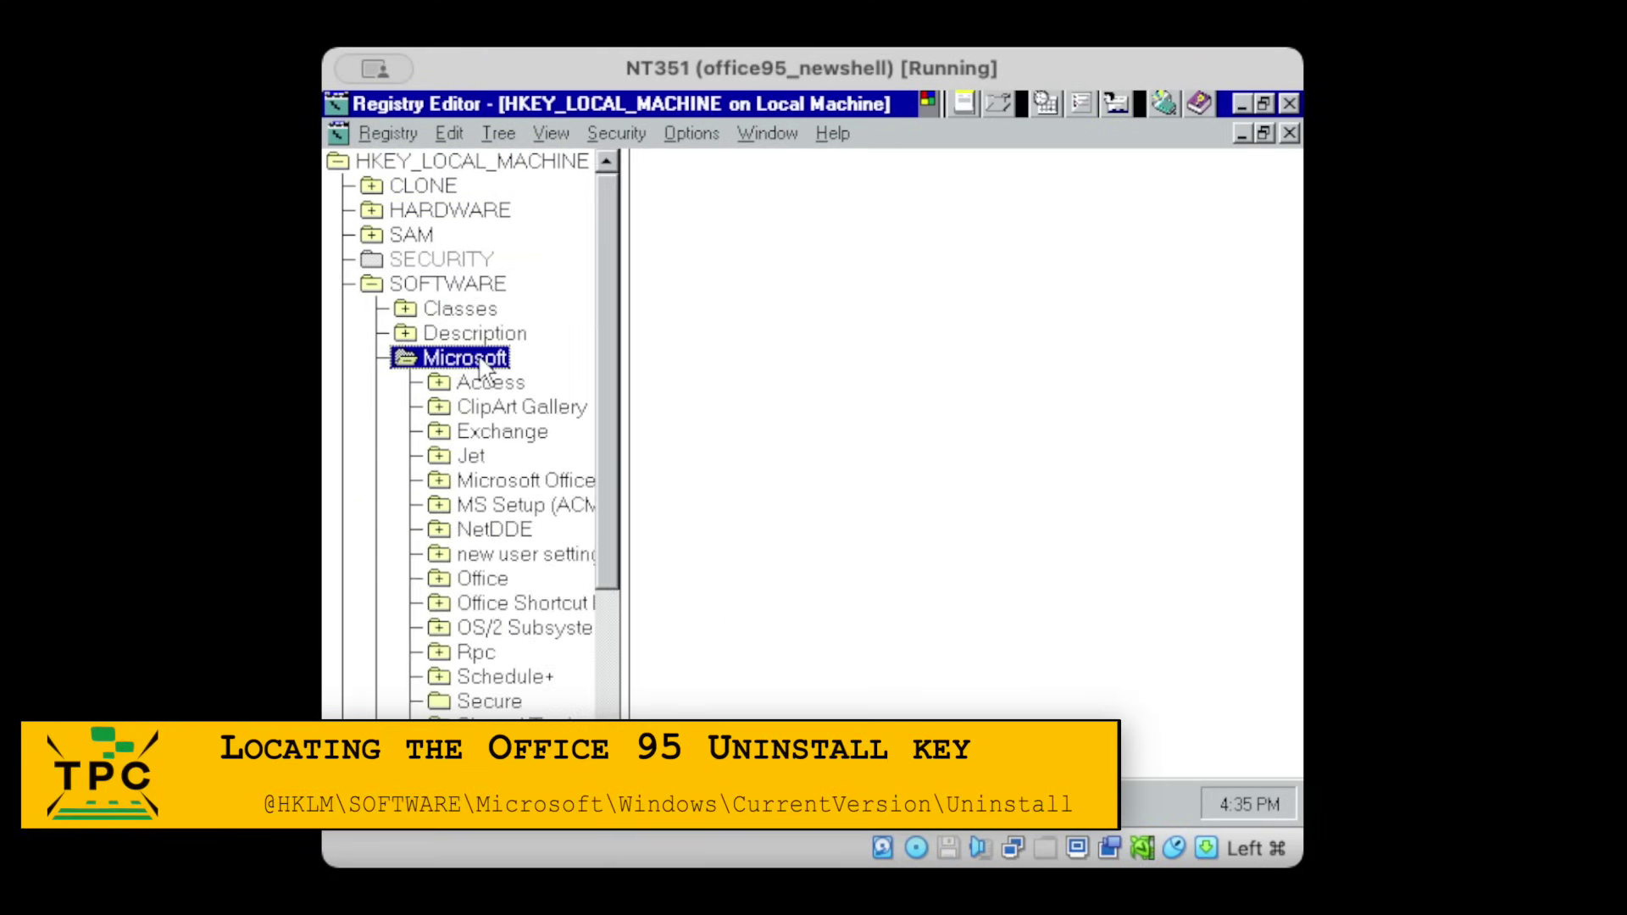
double_click(546, 599)
left_click(582, 625)
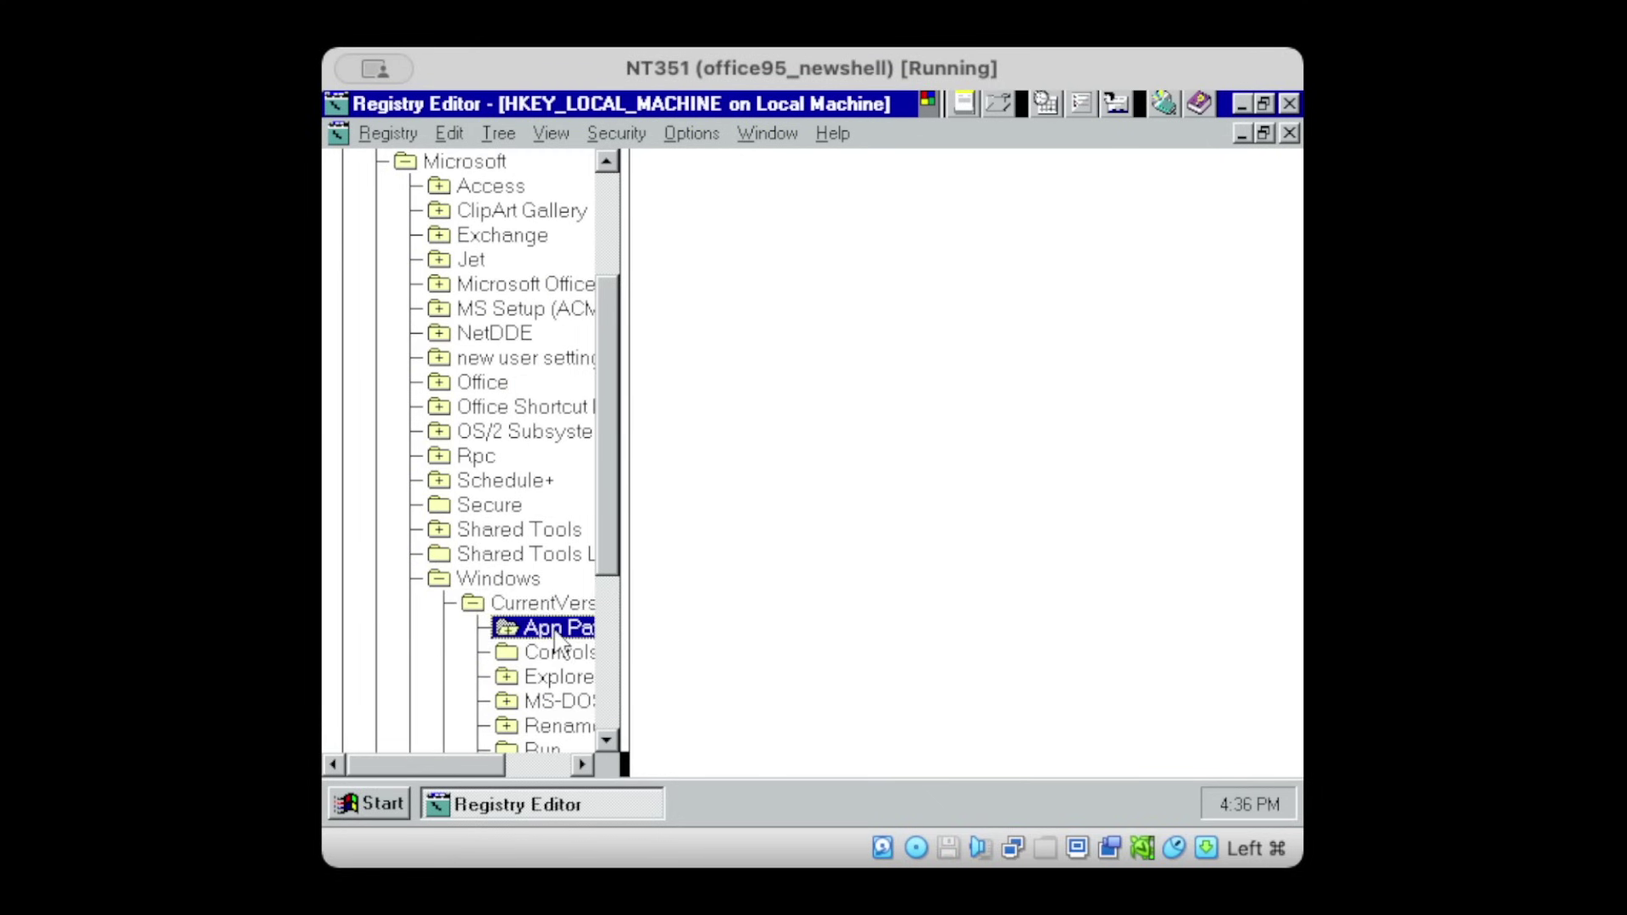
left_click(545, 502)
left_click(452, 555)
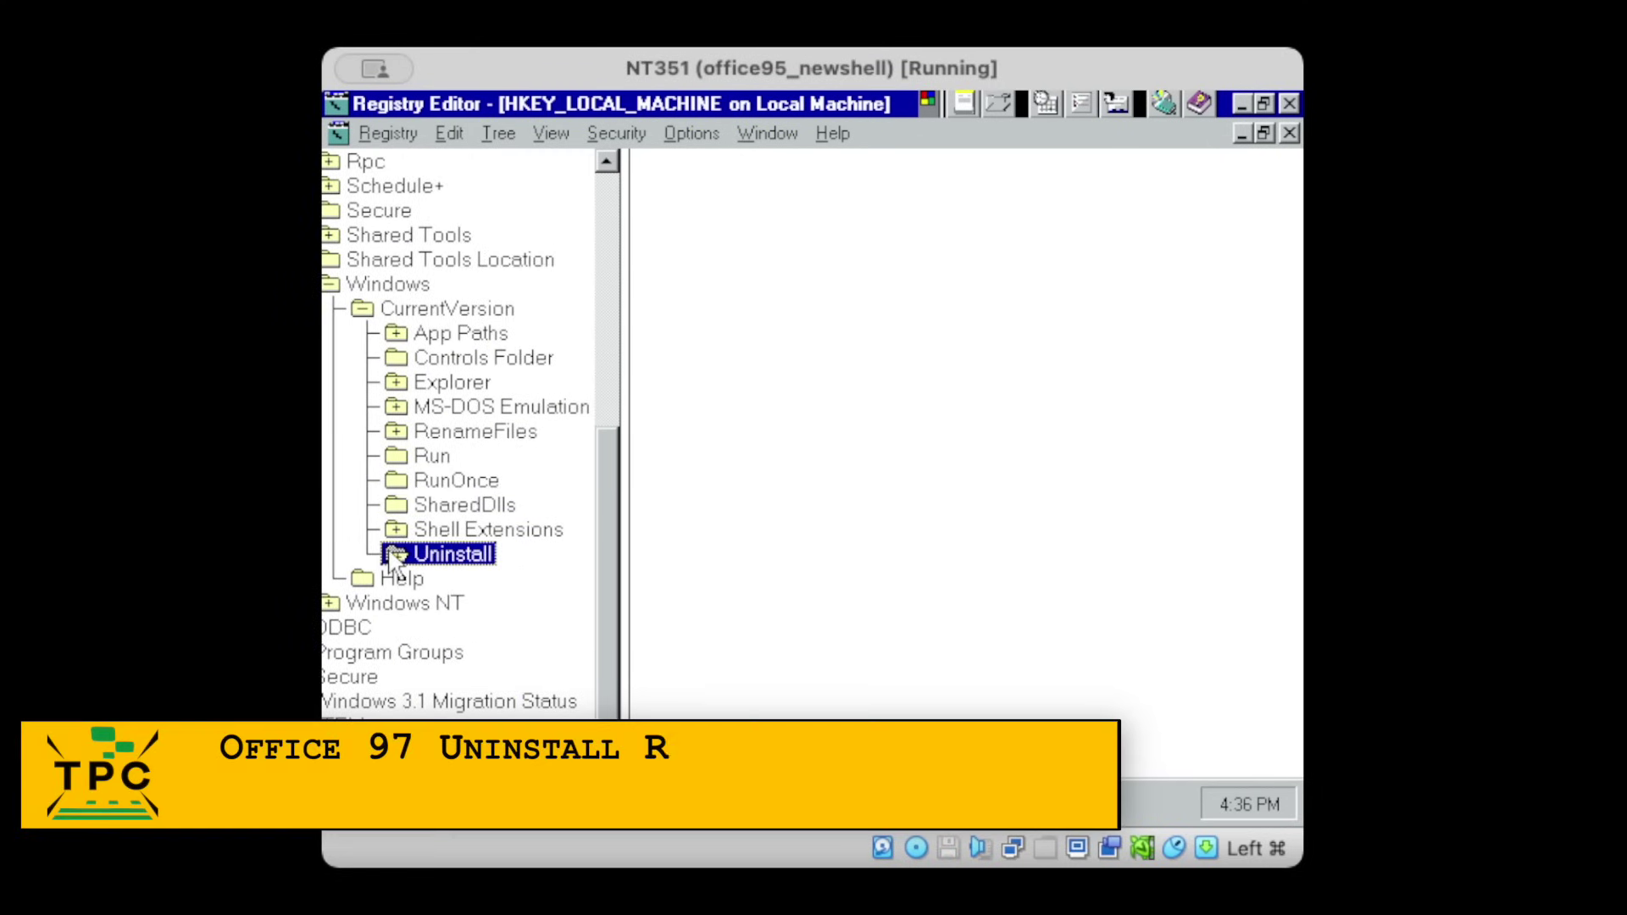
double_click(469, 560)
left_click(450, 582)
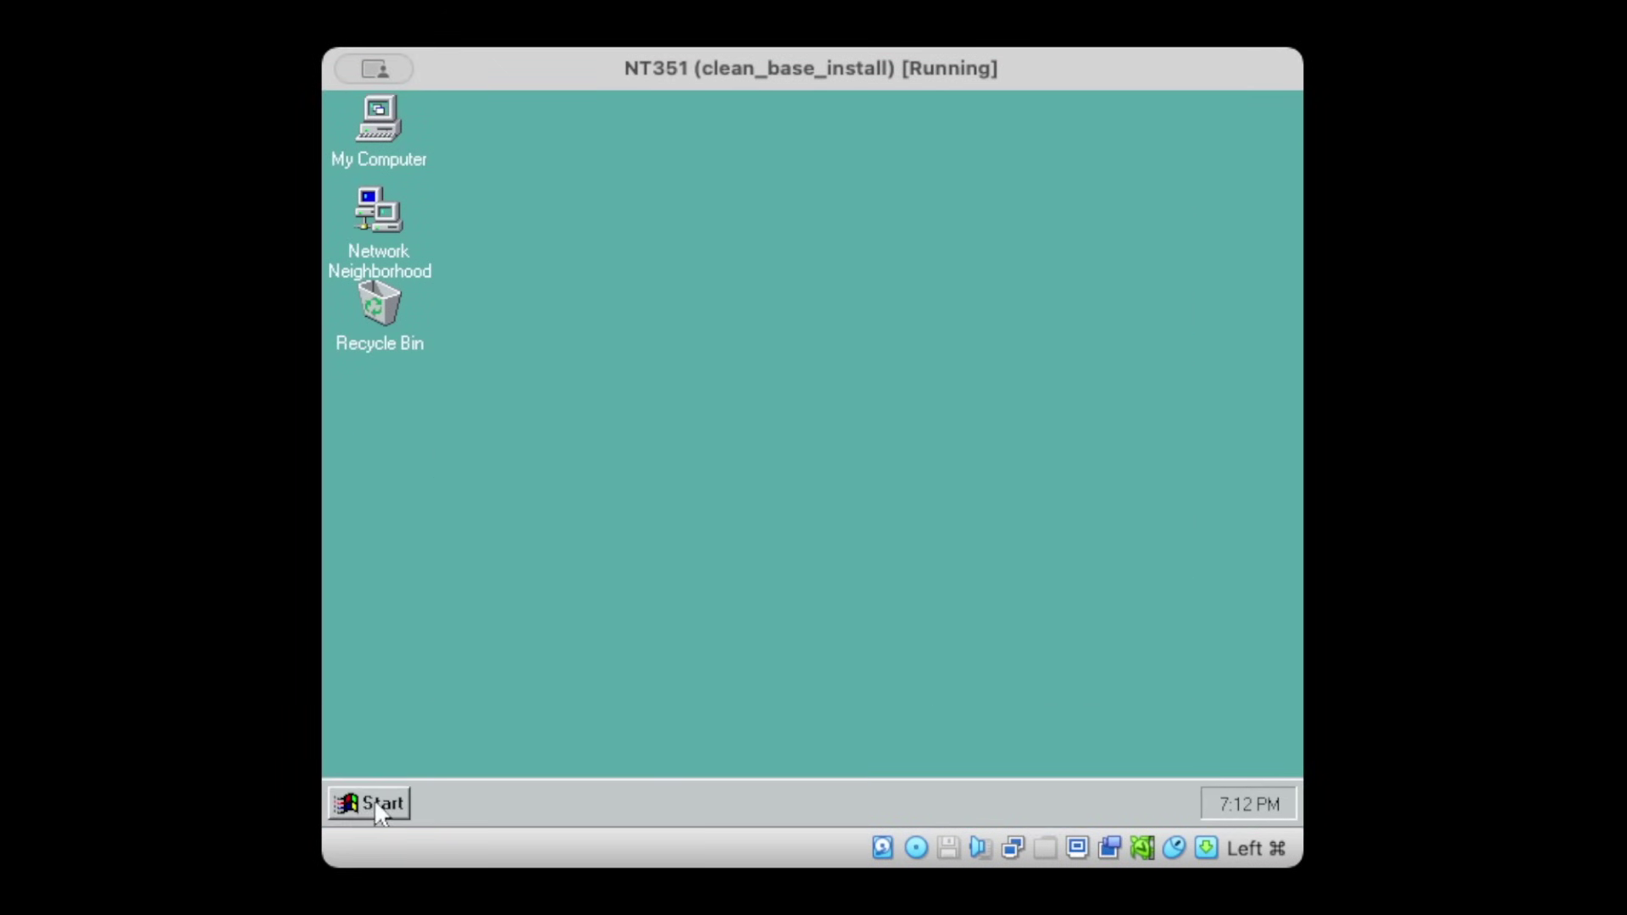
Run winver from Start > Run to show Version 4.0 (Build 1057).
left_click(375, 803)
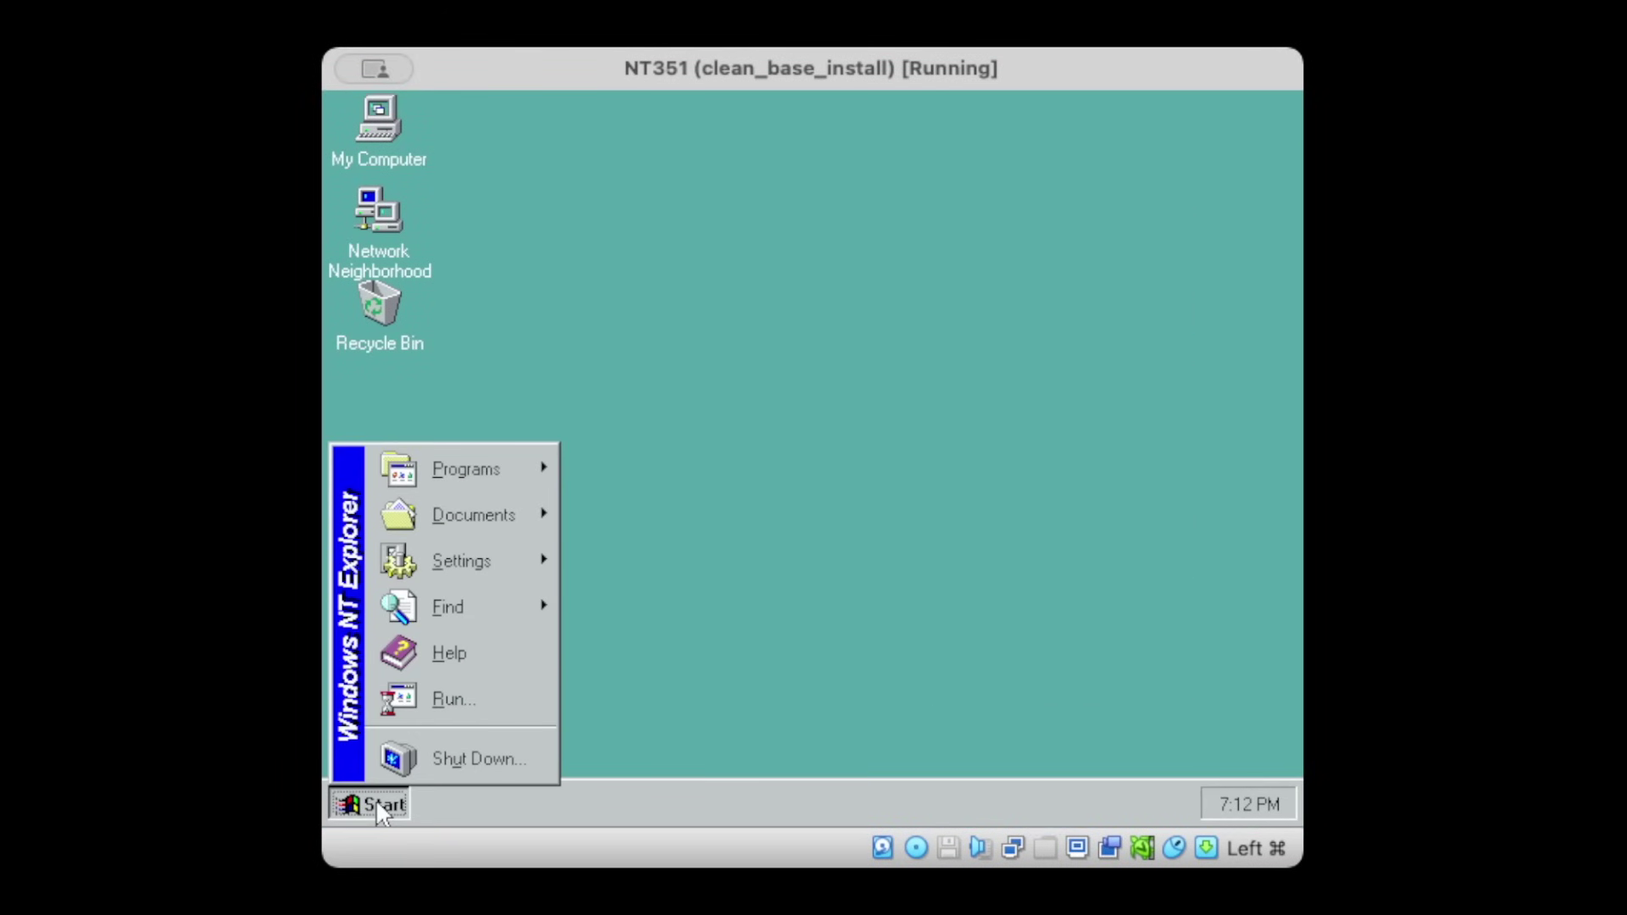
left_click(471, 711)
type("w")
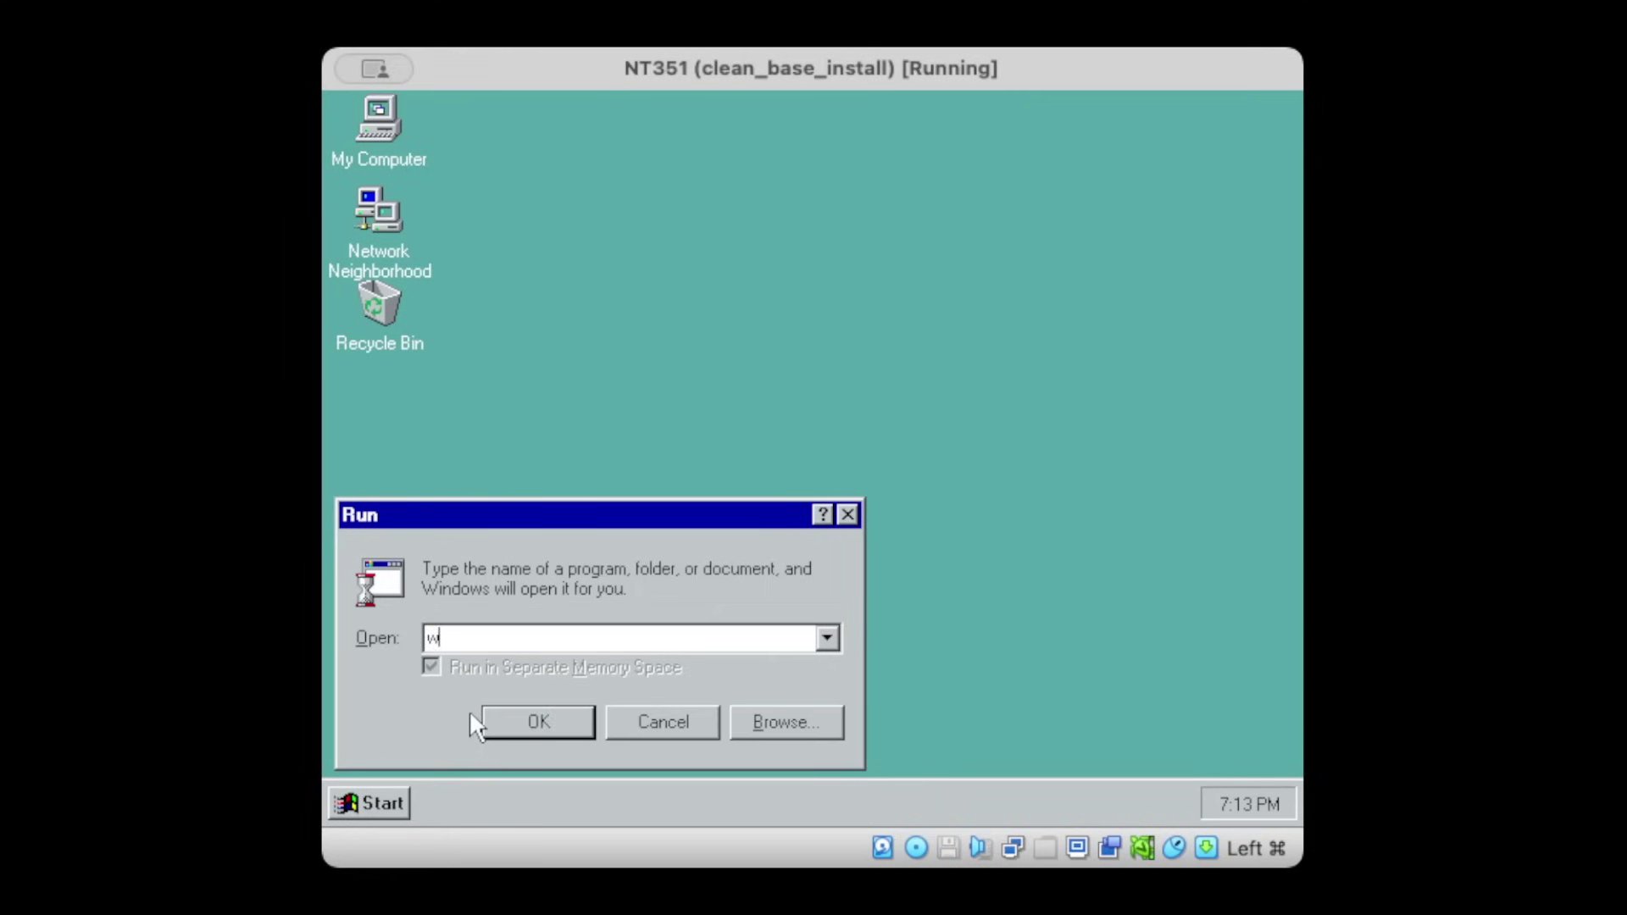
type("inver")
key("Return")
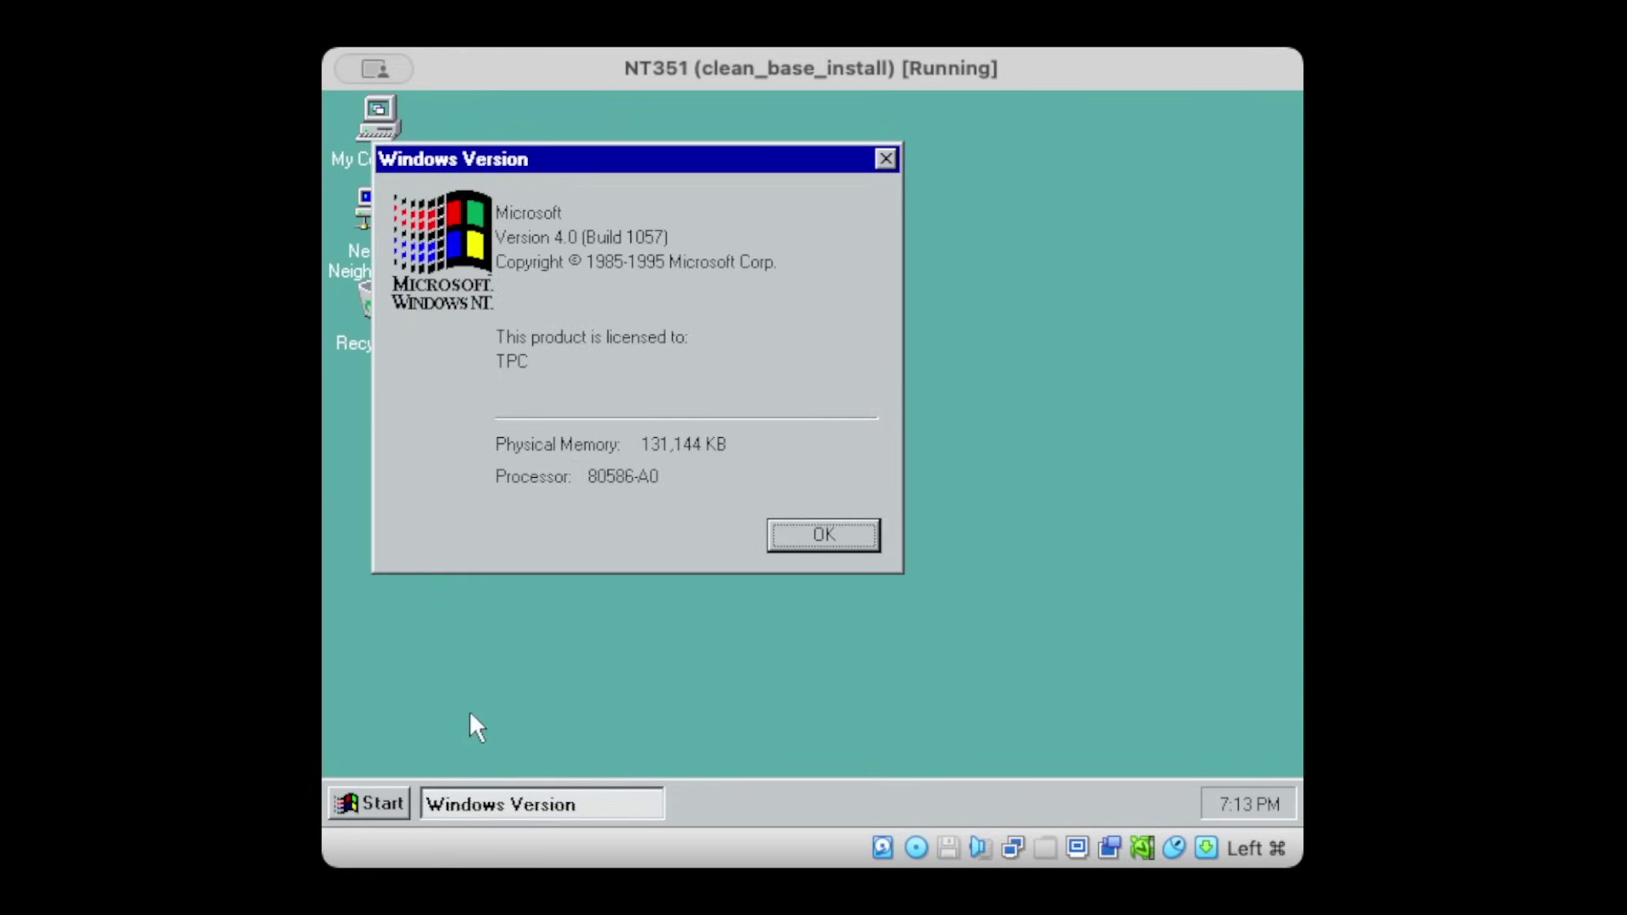